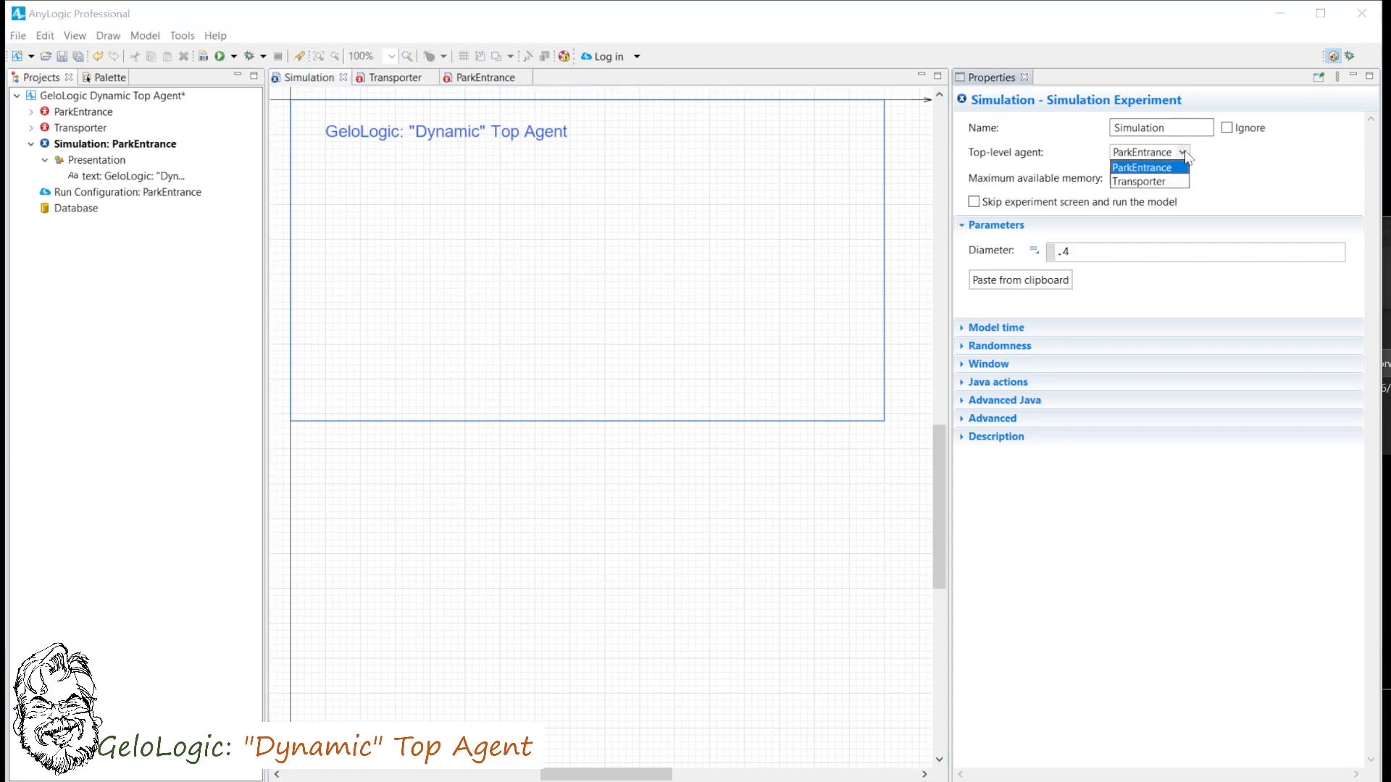
# - Switch the experiment's top-level agent to Transporter and run the simulation, then close the run window
pyautogui.click(1173, 180)
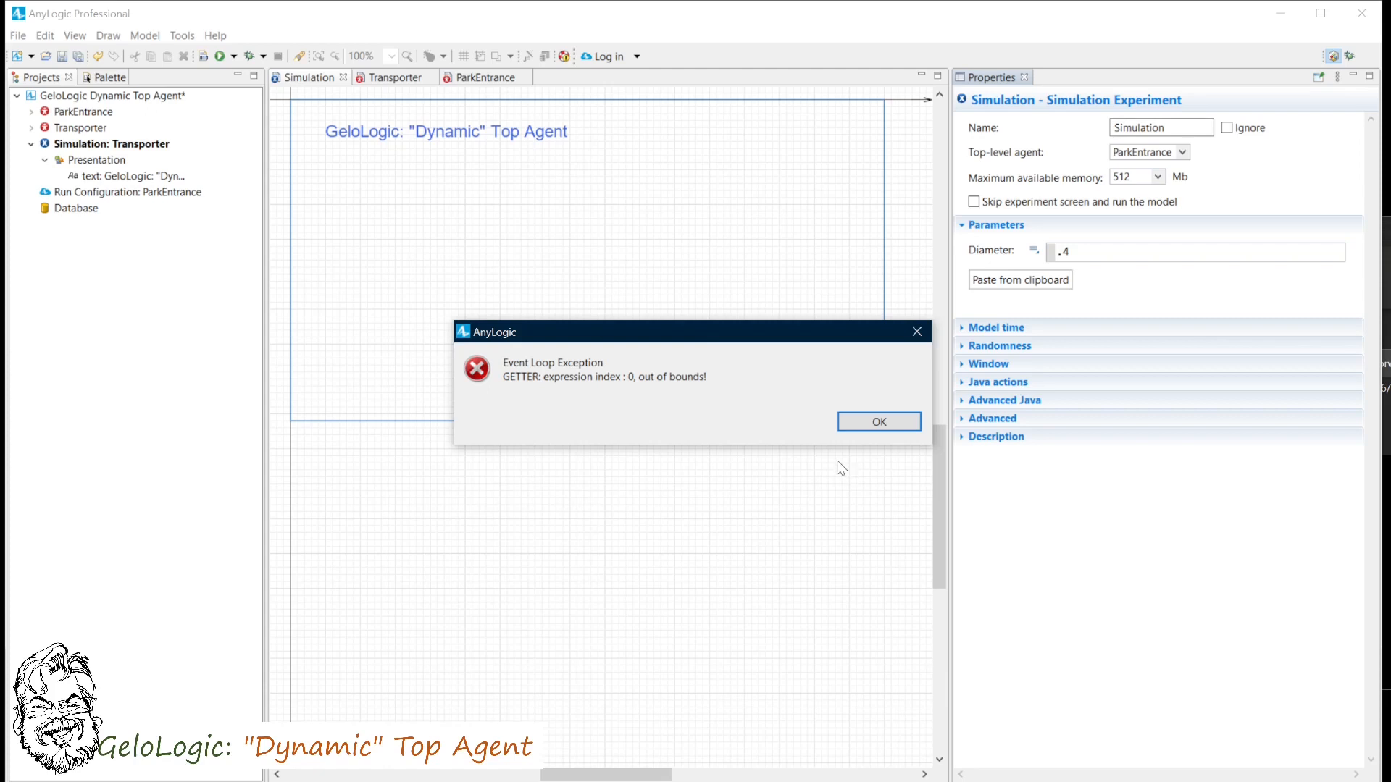
pyautogui.click(874, 428)
pyautogui.click(220, 55)
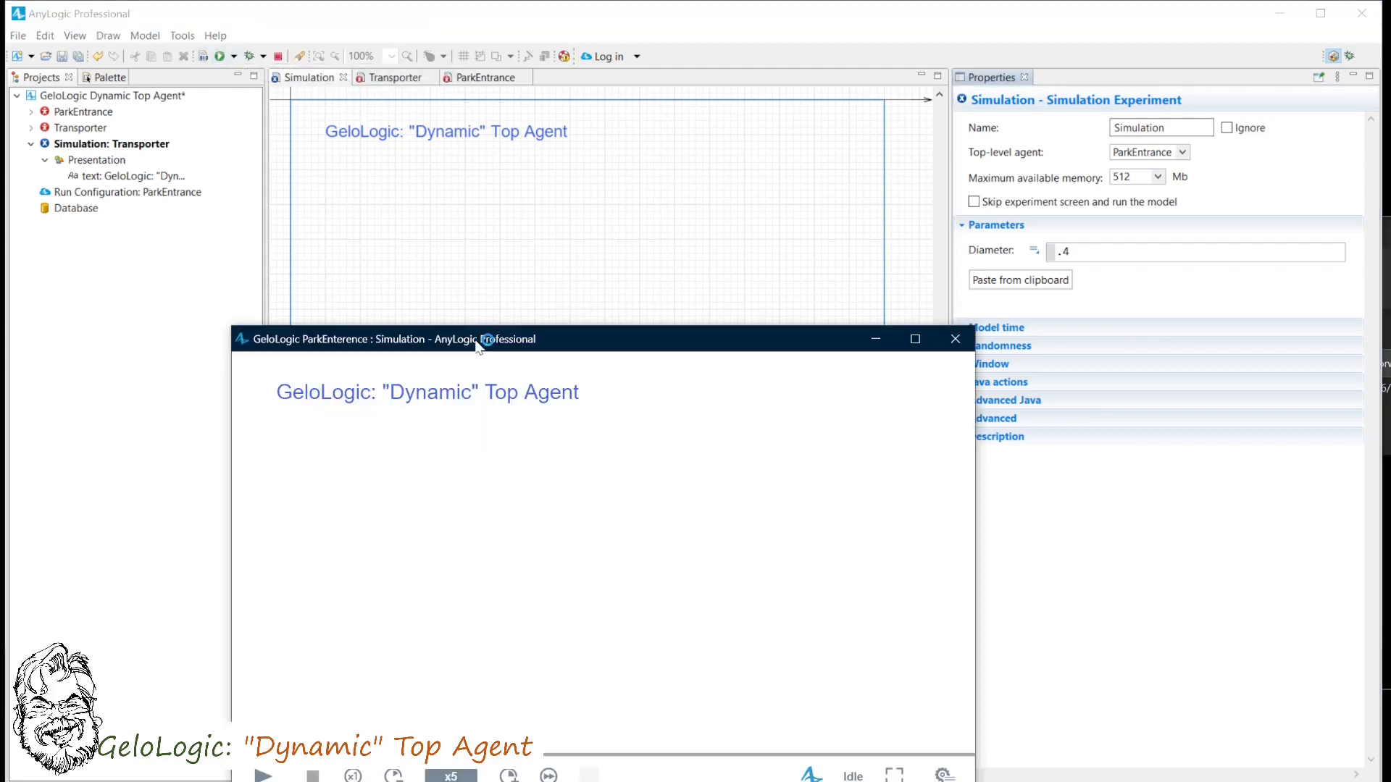
pyautogui.click(255, 675)
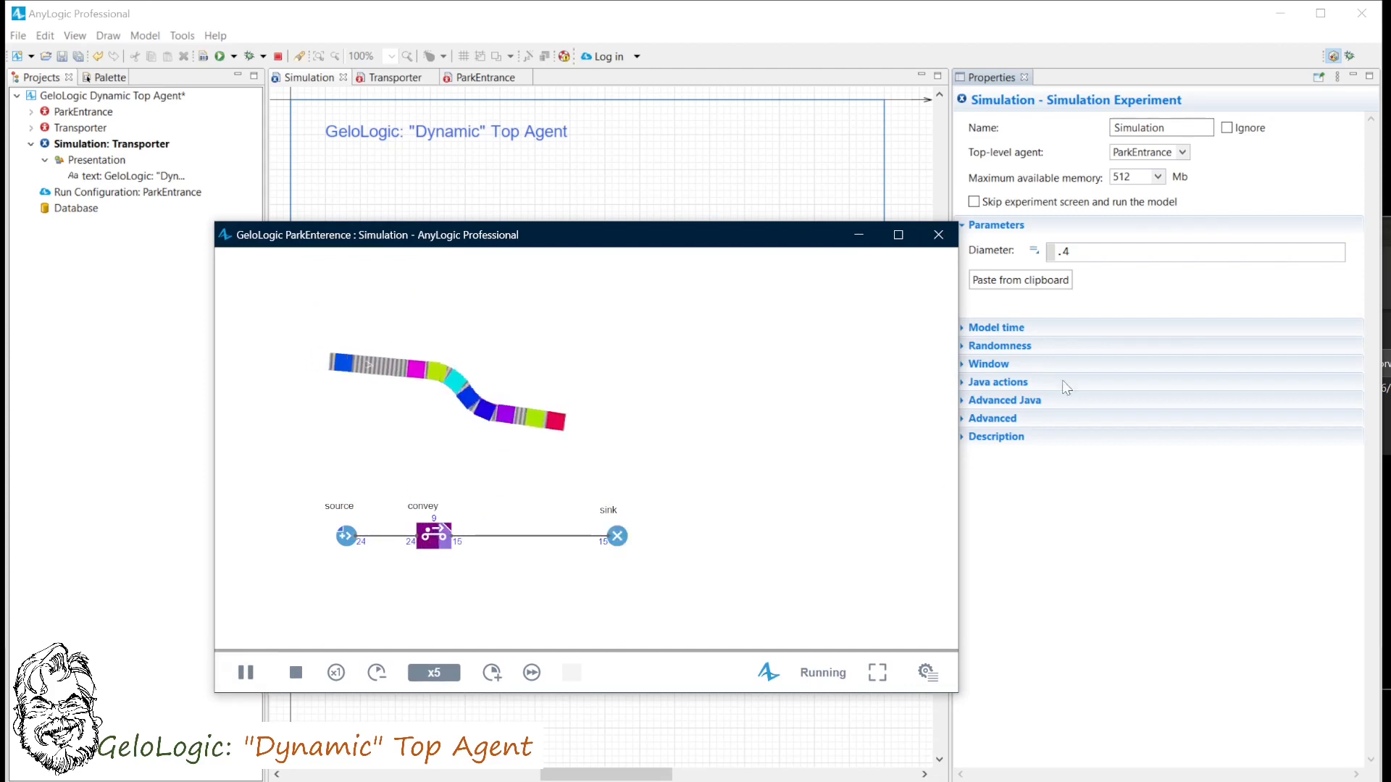
pyautogui.click(938, 235)
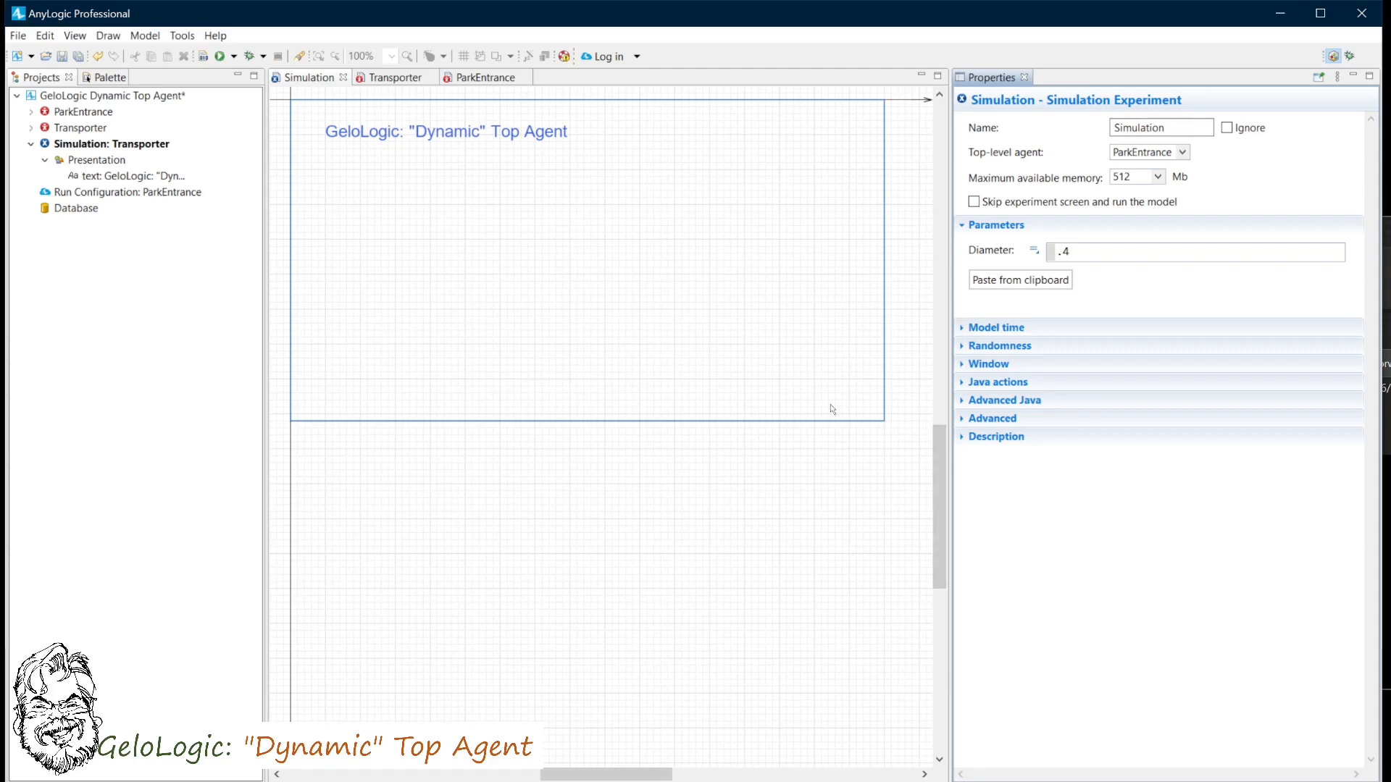
# - Create a new agent type named Top_Agent from scratch
pyautogui.click(17, 36)
pyautogui.moveTo(56, 60)
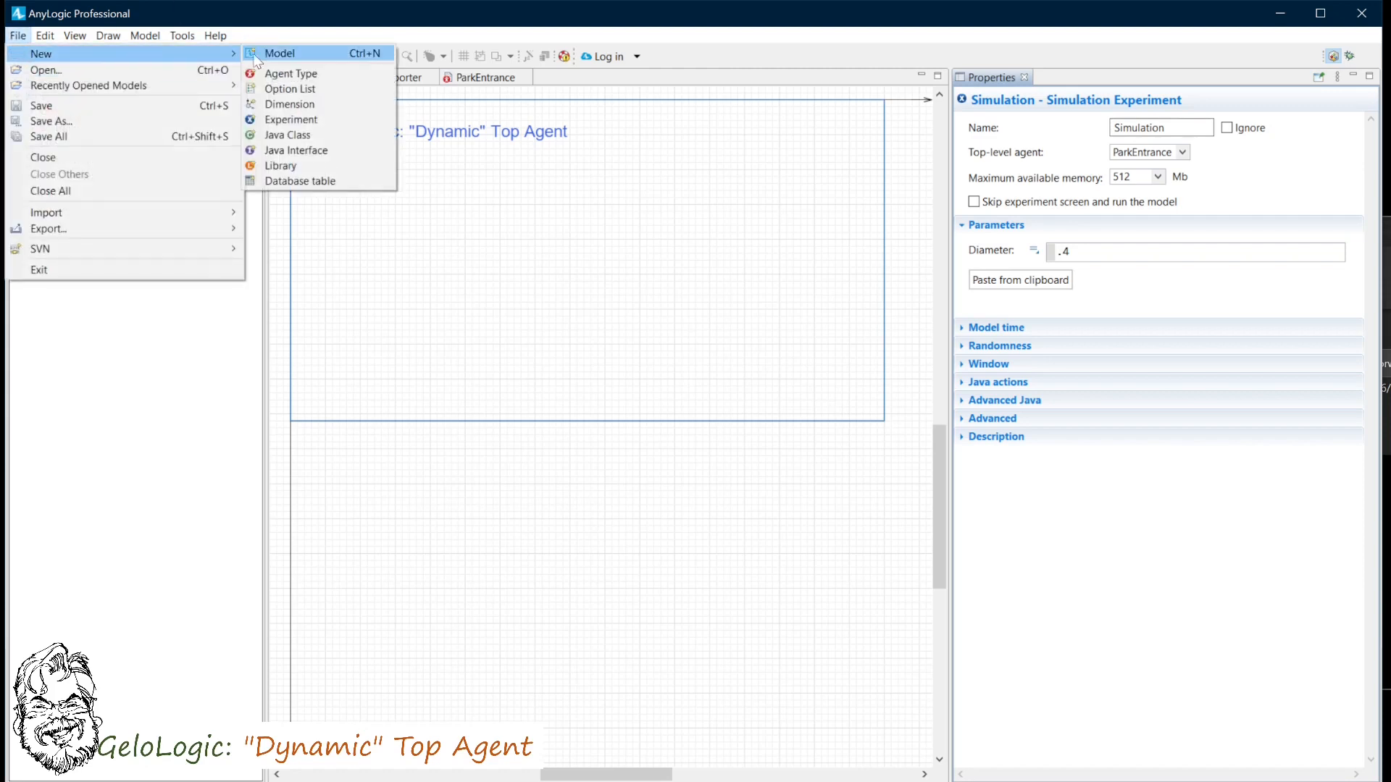
pyautogui.click(279, 73)
pyautogui.write('Top_Agent')
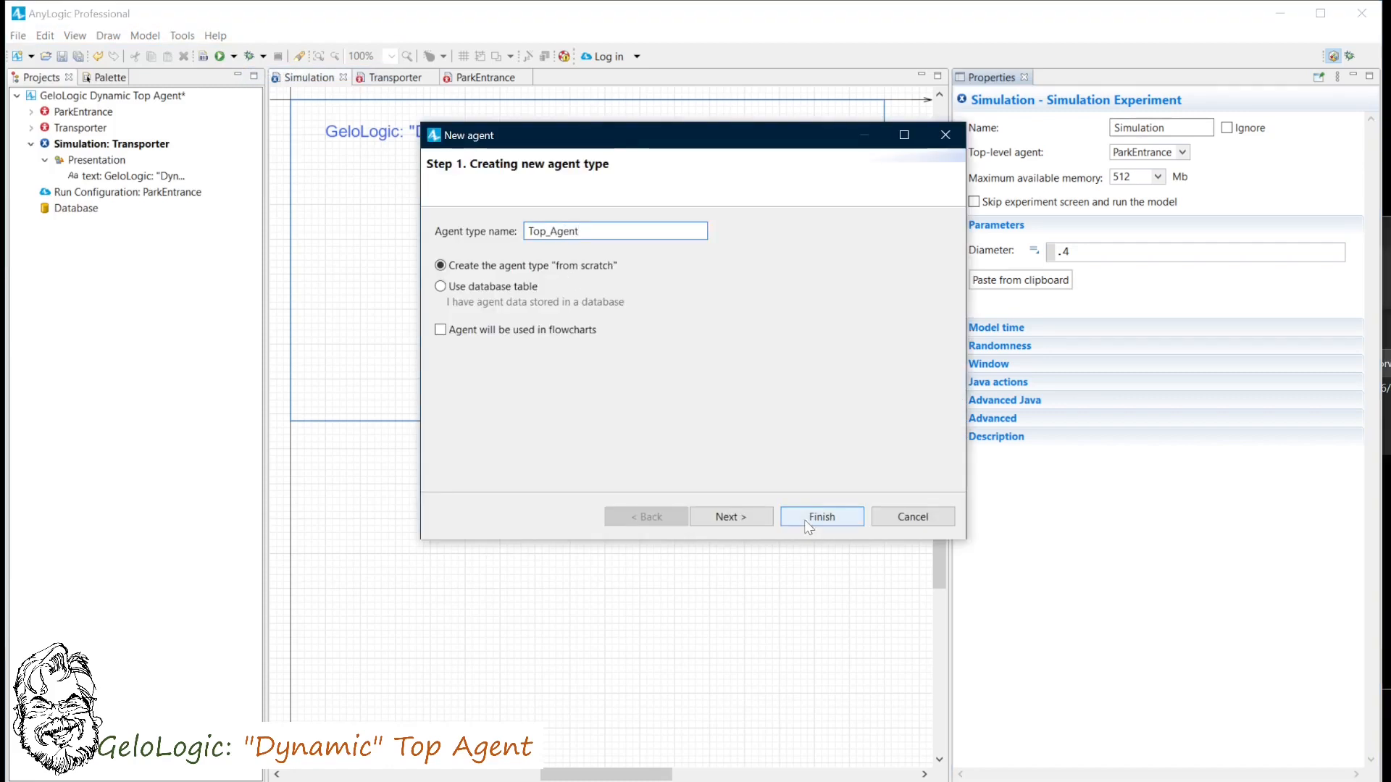
pyautogui.click(833, 517)
# - Set the Simulation experiment's top-level agent to Top_Agent
pyautogui.click(316, 81)
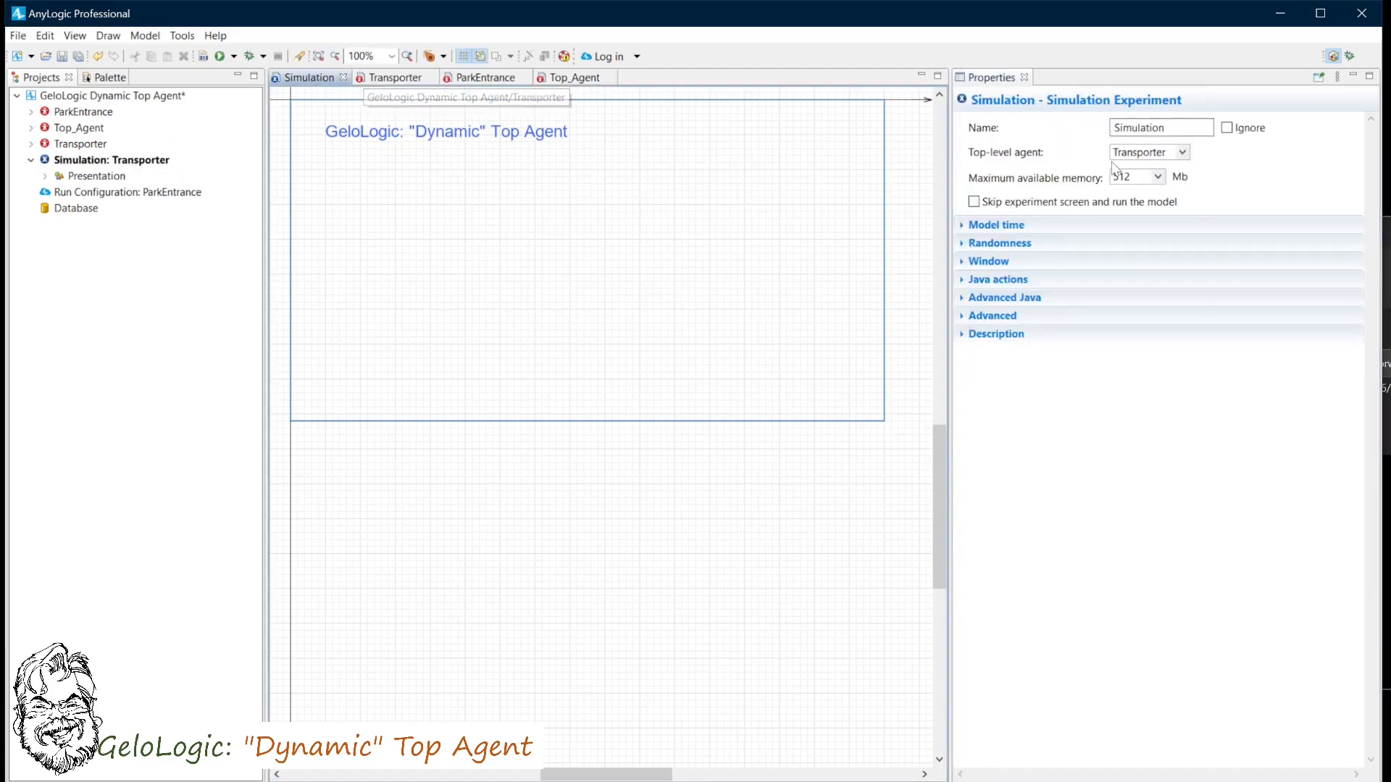
pyautogui.click(1186, 156)
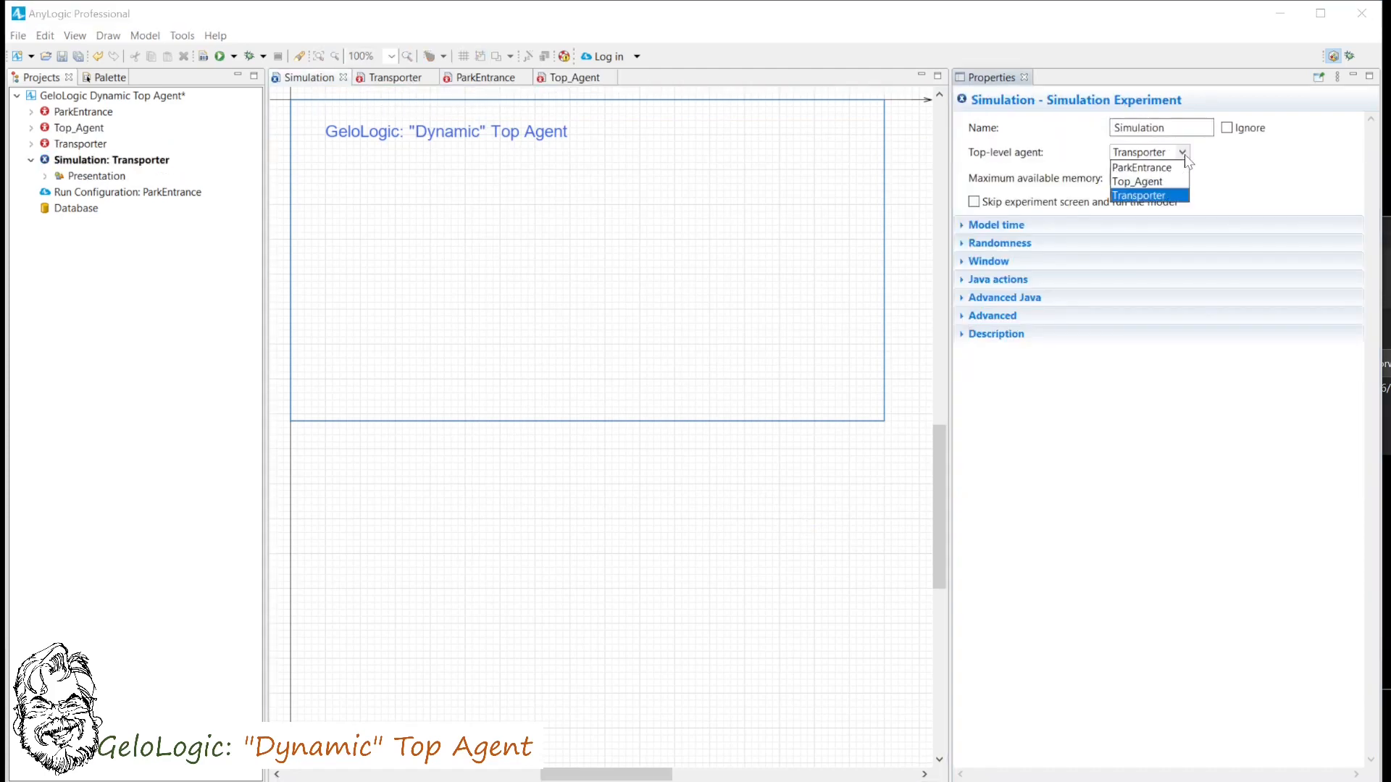
pyautogui.click(1141, 181)
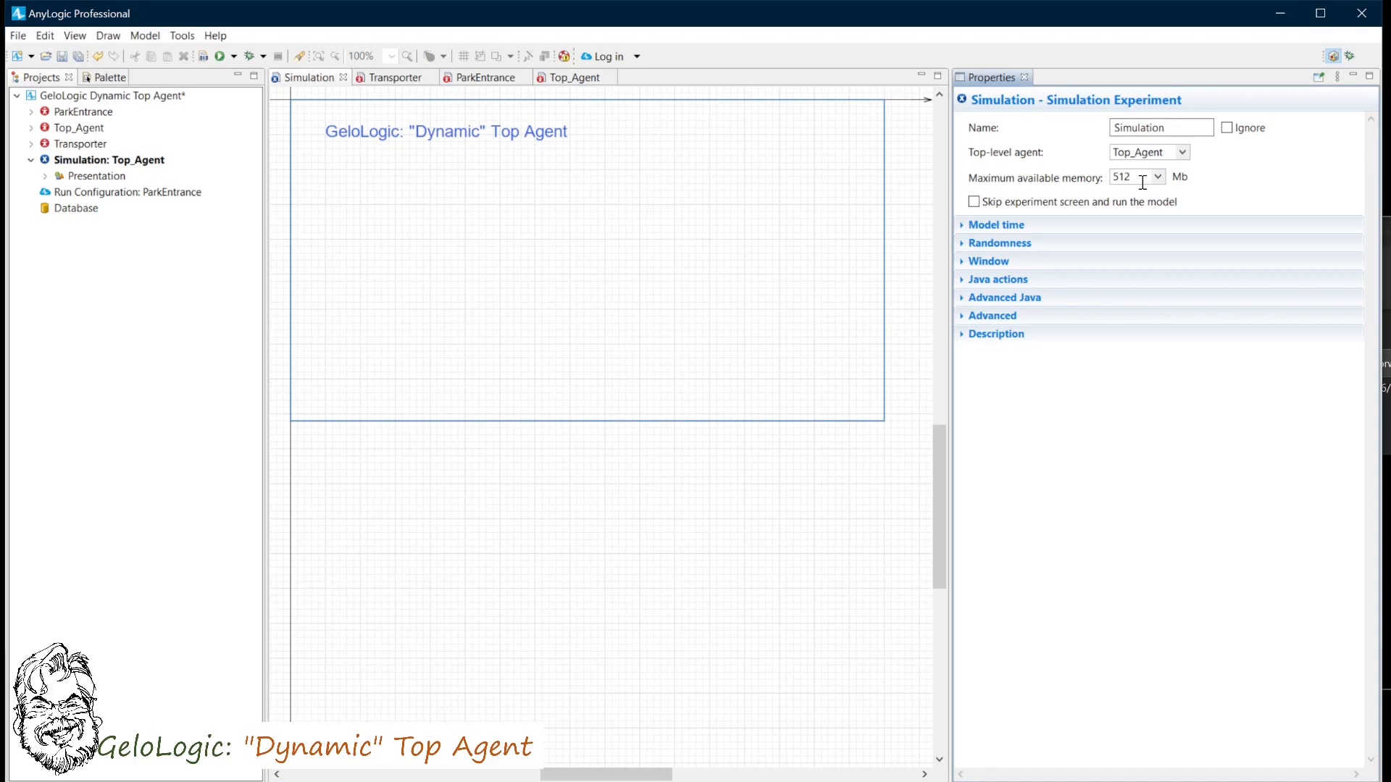
# - Add a ParkEntrance agent to Top_Agent as an initially empty population of agents
pyautogui.click(574, 77)
pyautogui.moveTo(81, 112); pyautogui.dragTo(355, 174)
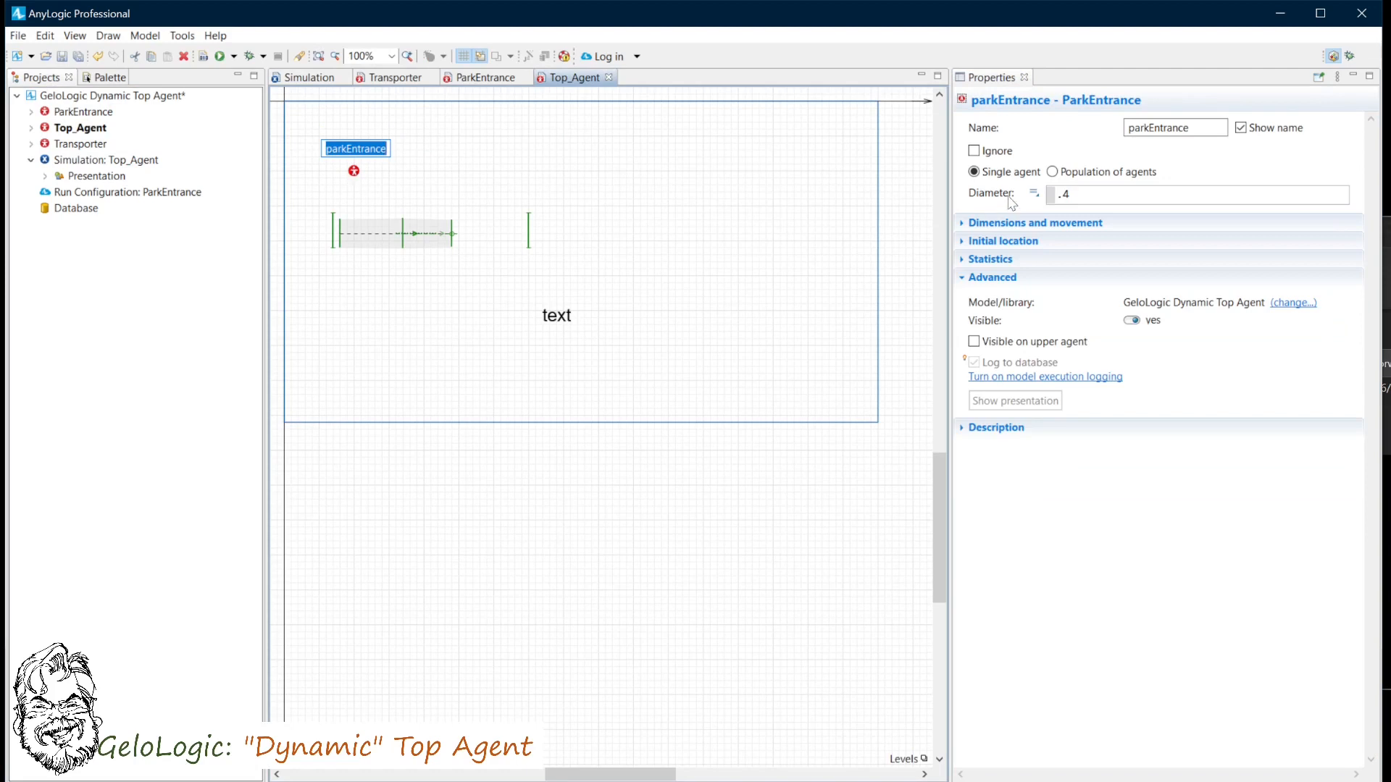
pyautogui.click(1053, 172)
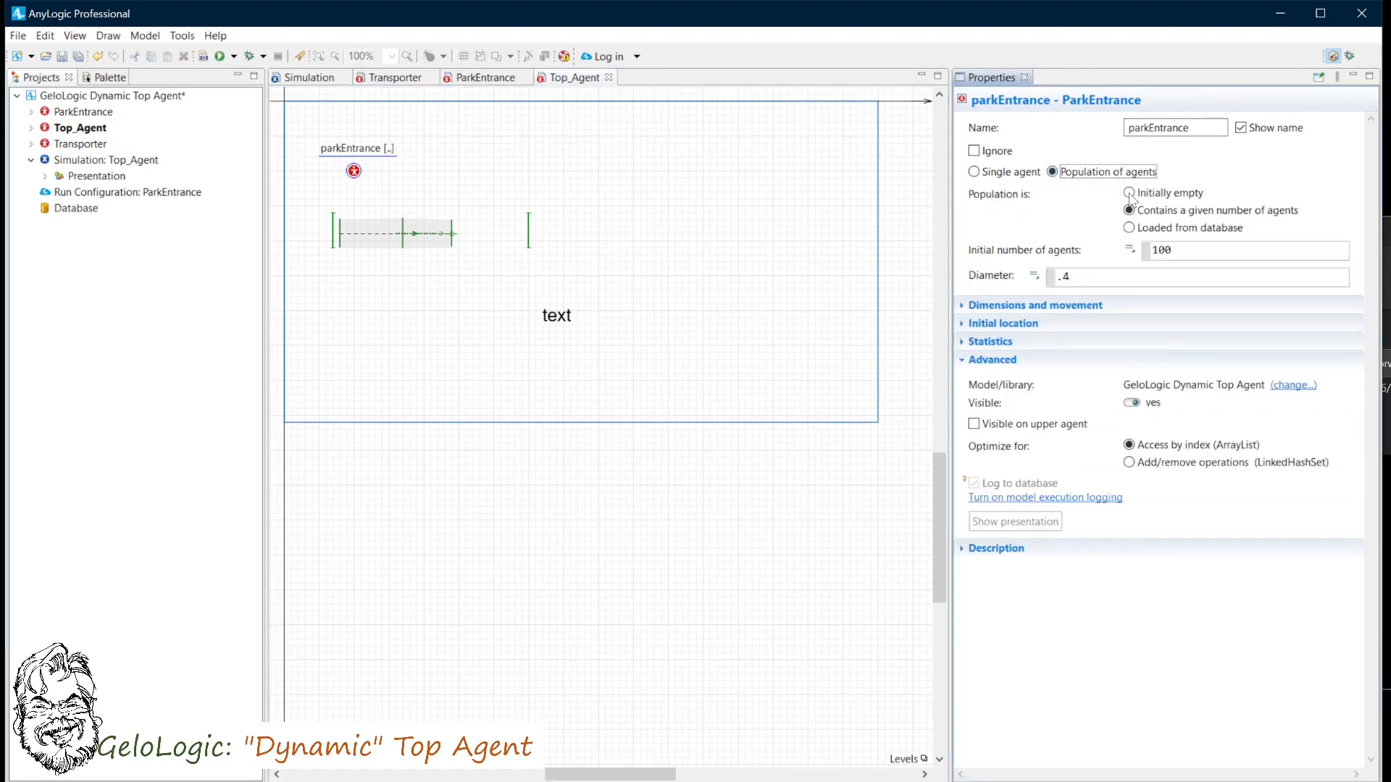
pyautogui.click(1130, 194)
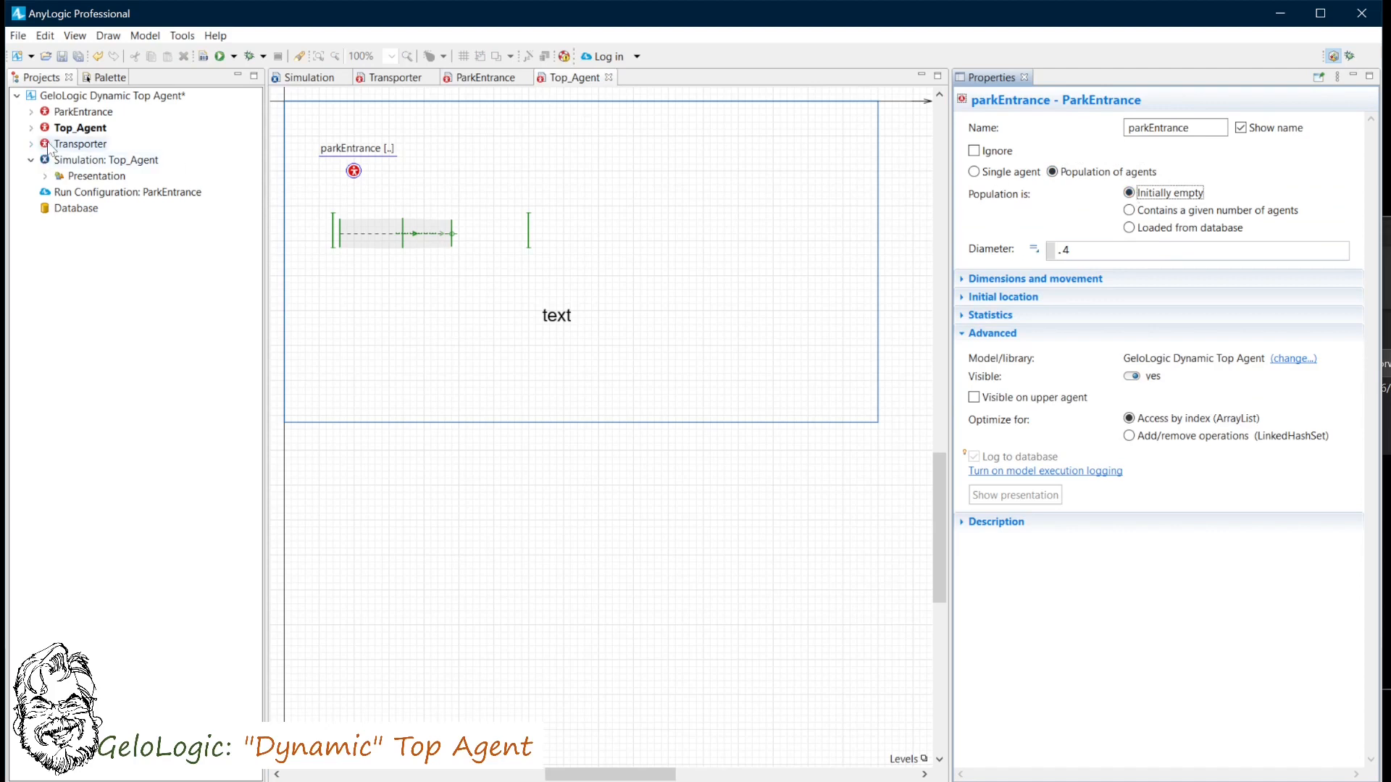
# - Add a Transporter agent to Top_Agent and place both agent icons side by side in the lower part of the frame
pyautogui.click(123, 146)
pyautogui.moveTo(123, 146); pyautogui.dragTo(467, 166)
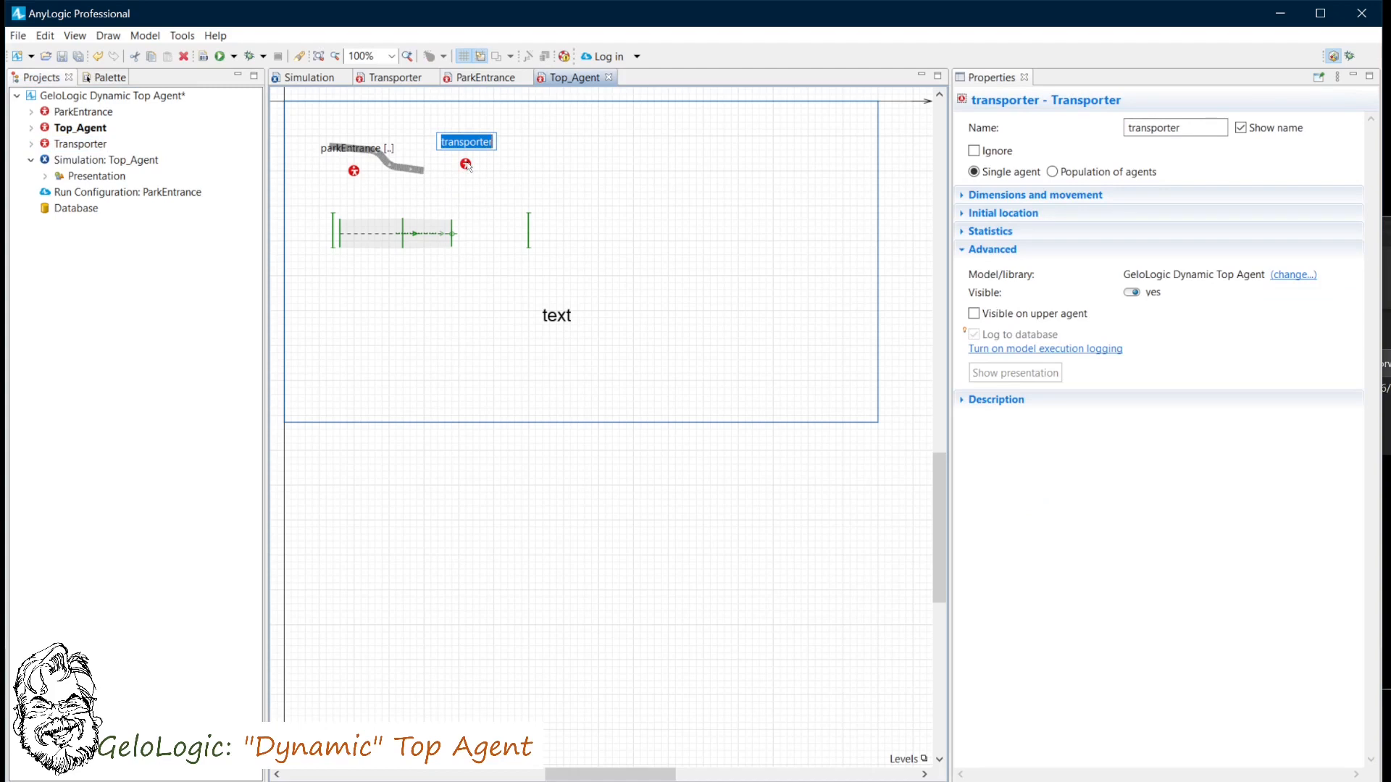
pyautogui.click(467, 165)
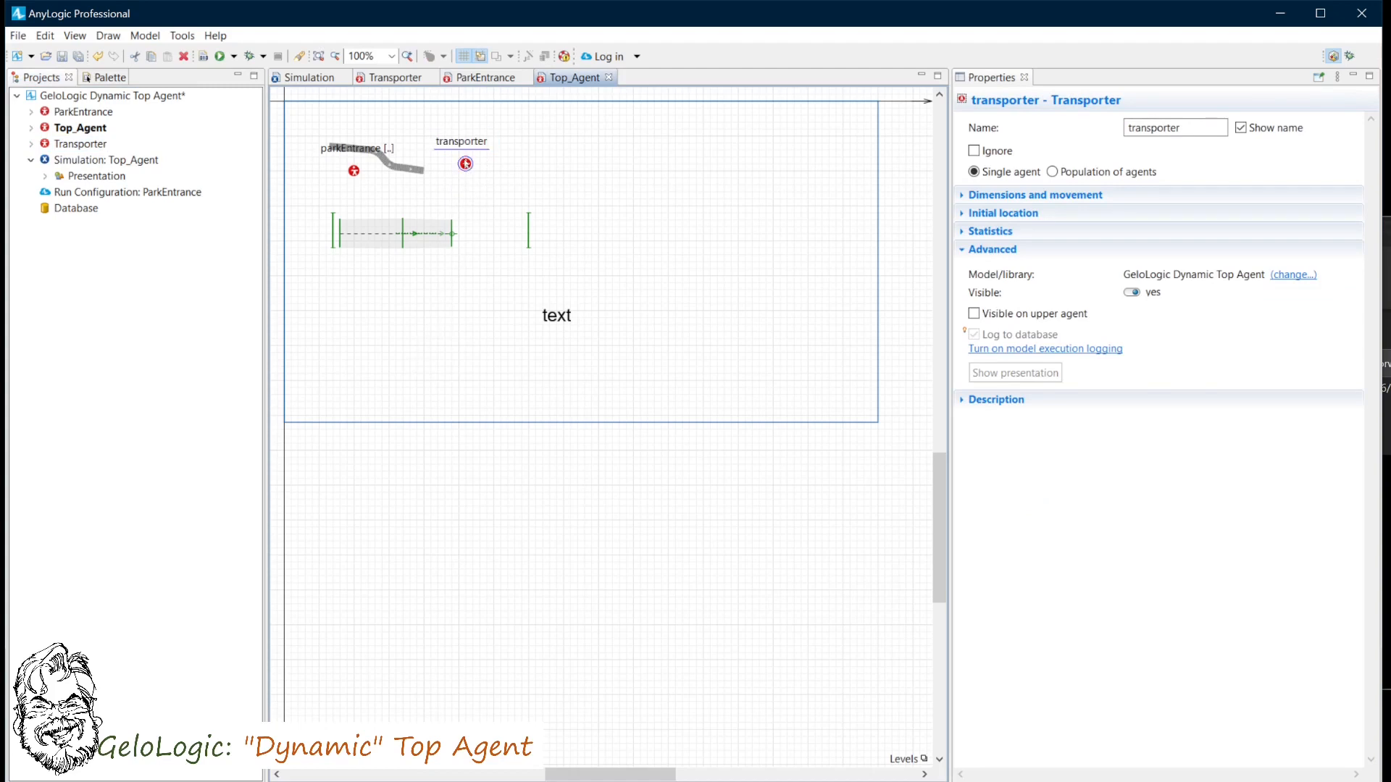
pyautogui.moveTo(467, 166); pyautogui.dragTo(341, 388)
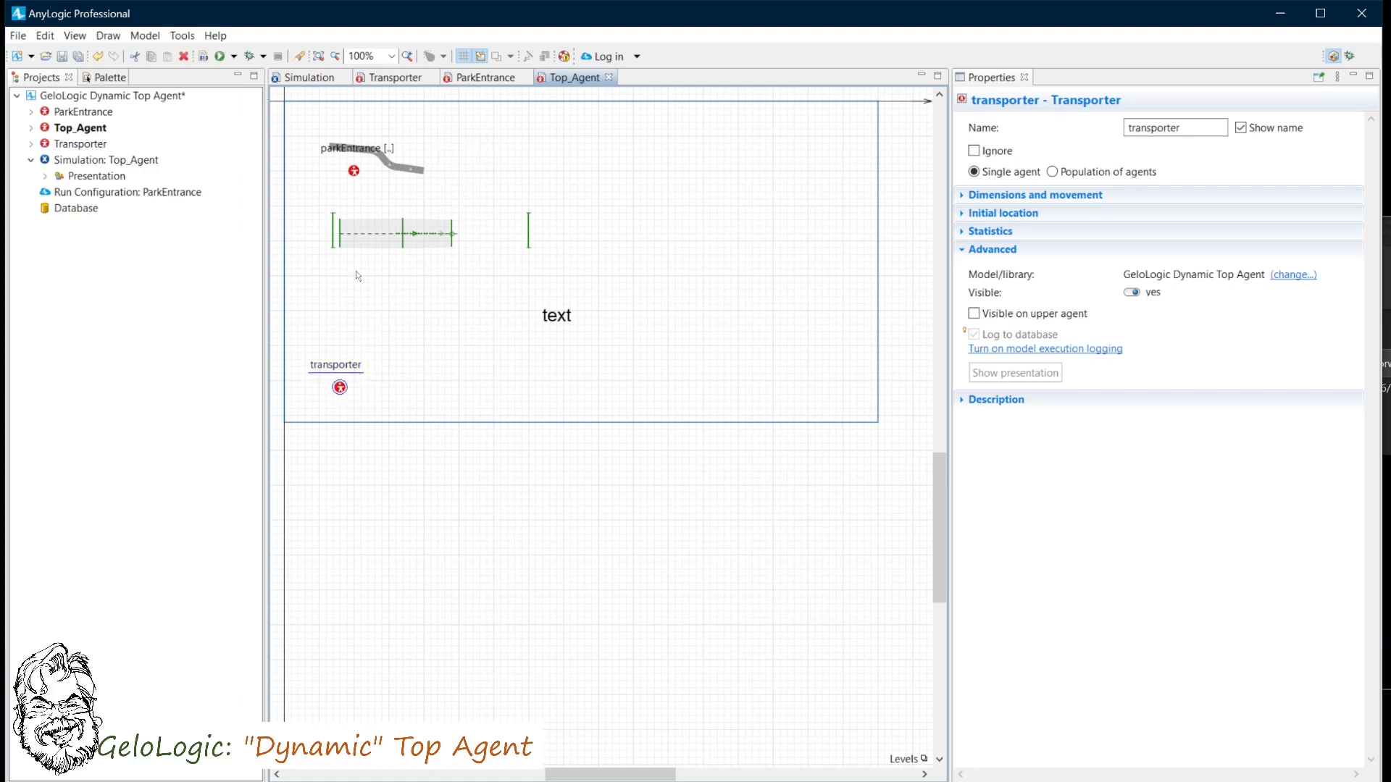
pyautogui.click(353, 171)
pyautogui.moveTo(353, 170); pyautogui.dragTo(420, 389)
# - Make transporter an initially empty population of agents
pyautogui.click(339, 388)
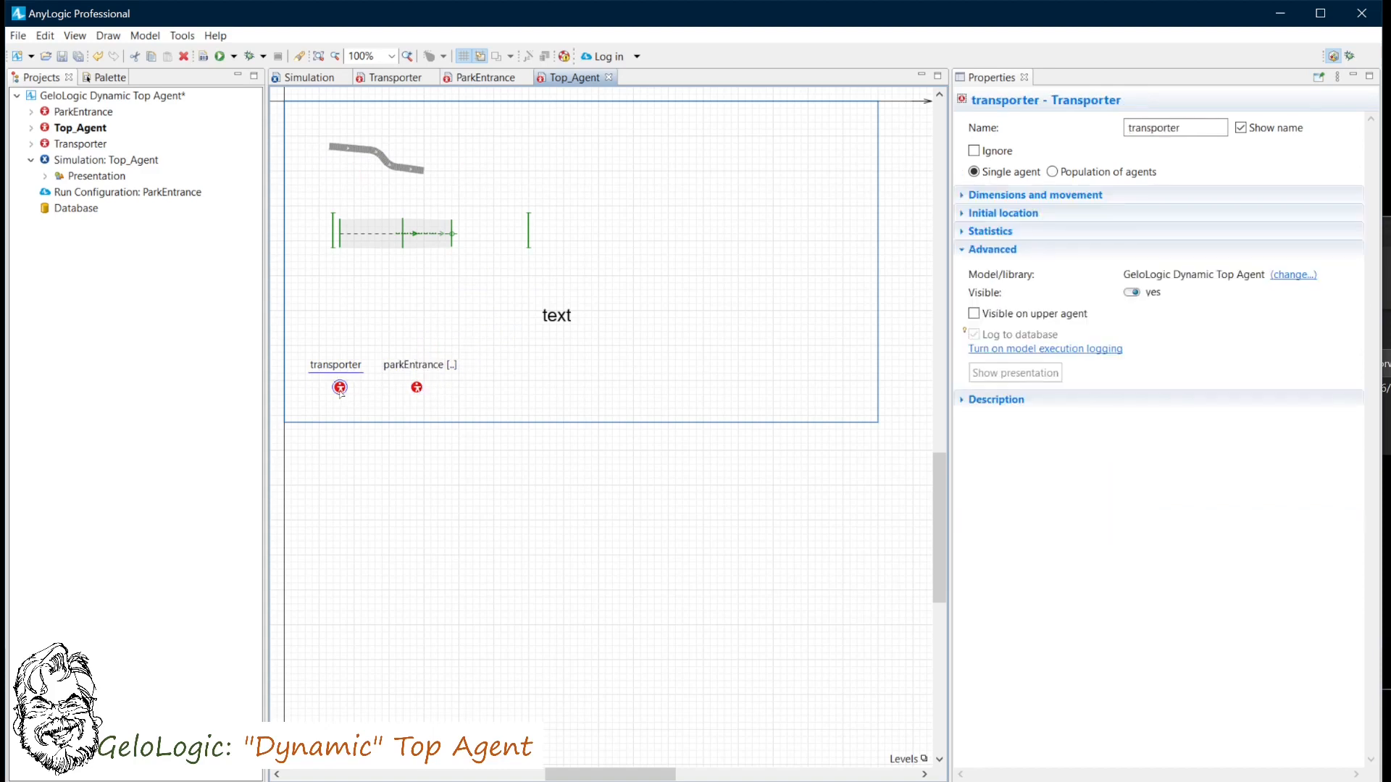
pyautogui.click(1053, 172)
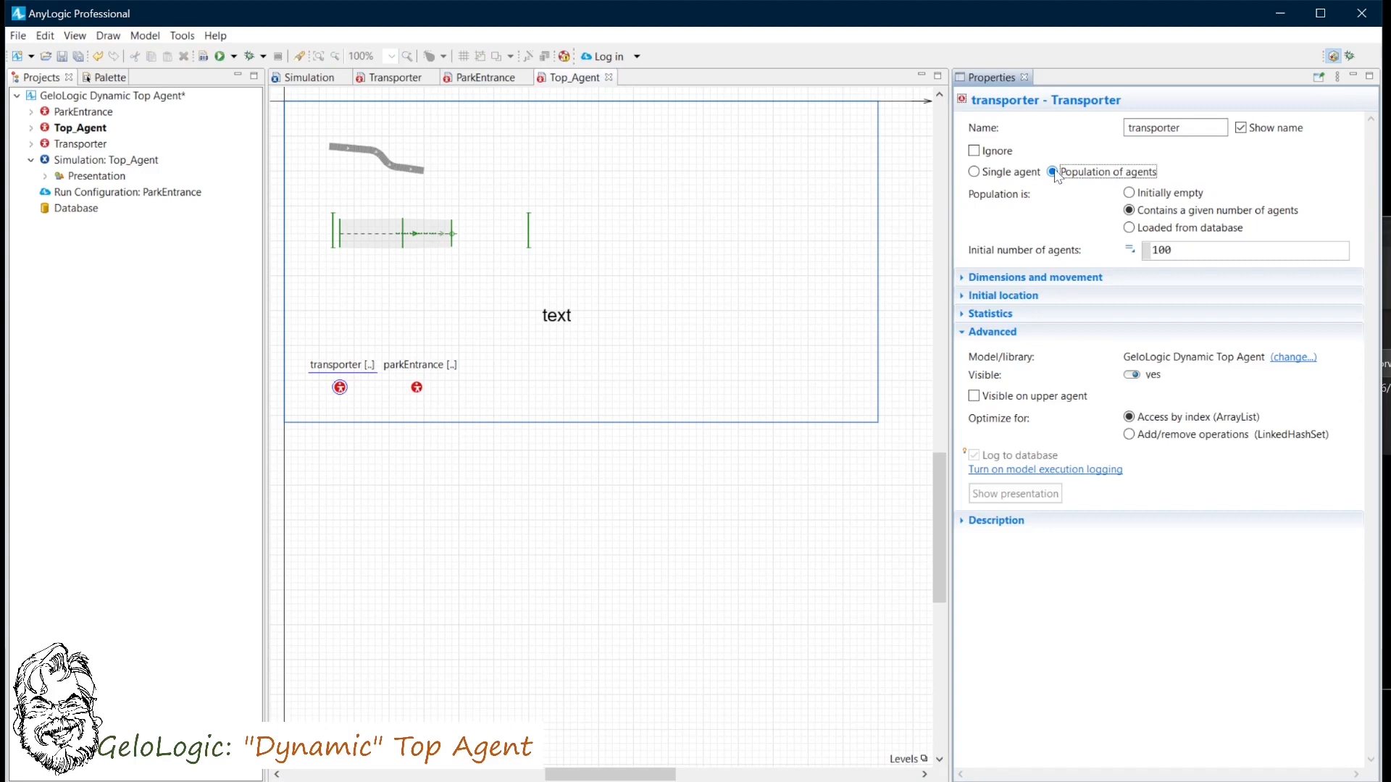
pyautogui.click(1131, 196)
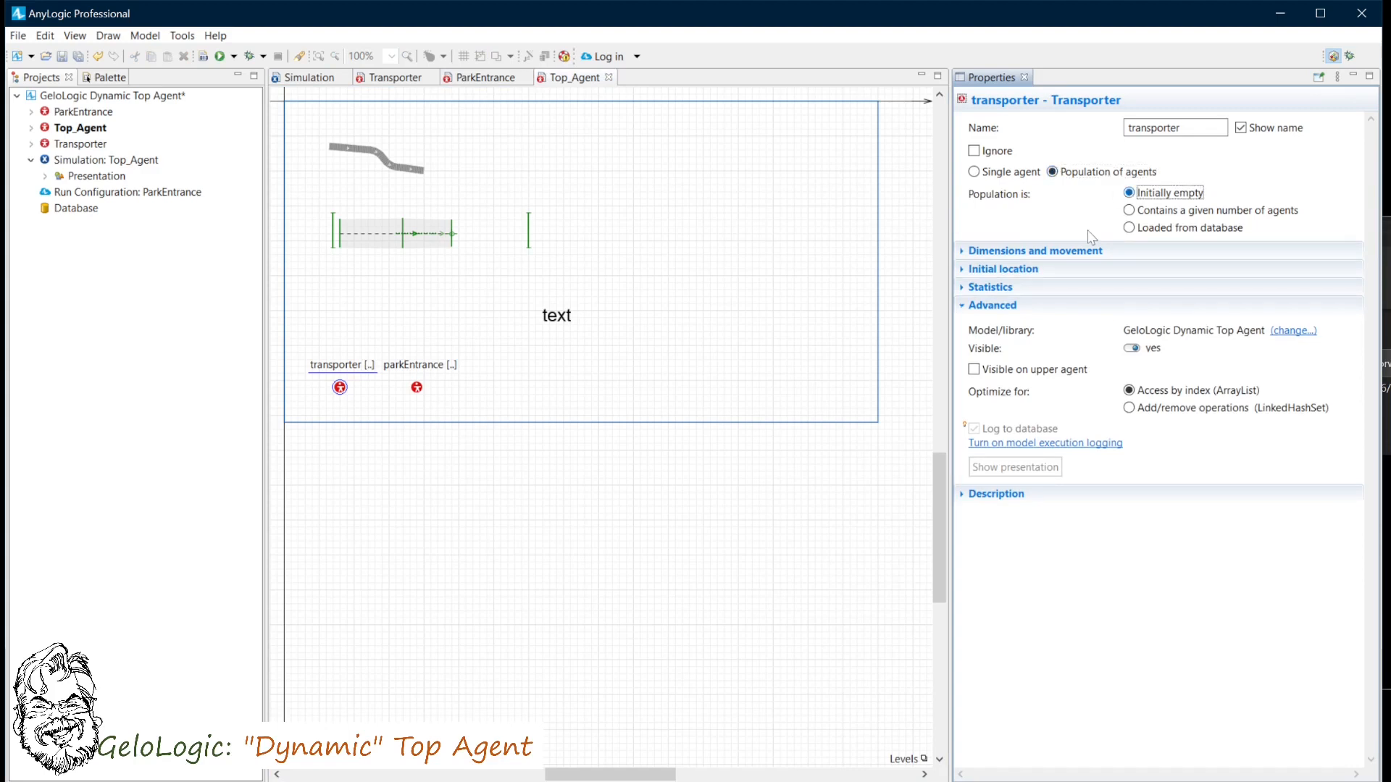
# - Add a parameter named AgentFlag to Top_Agent
pyautogui.click(110, 79)
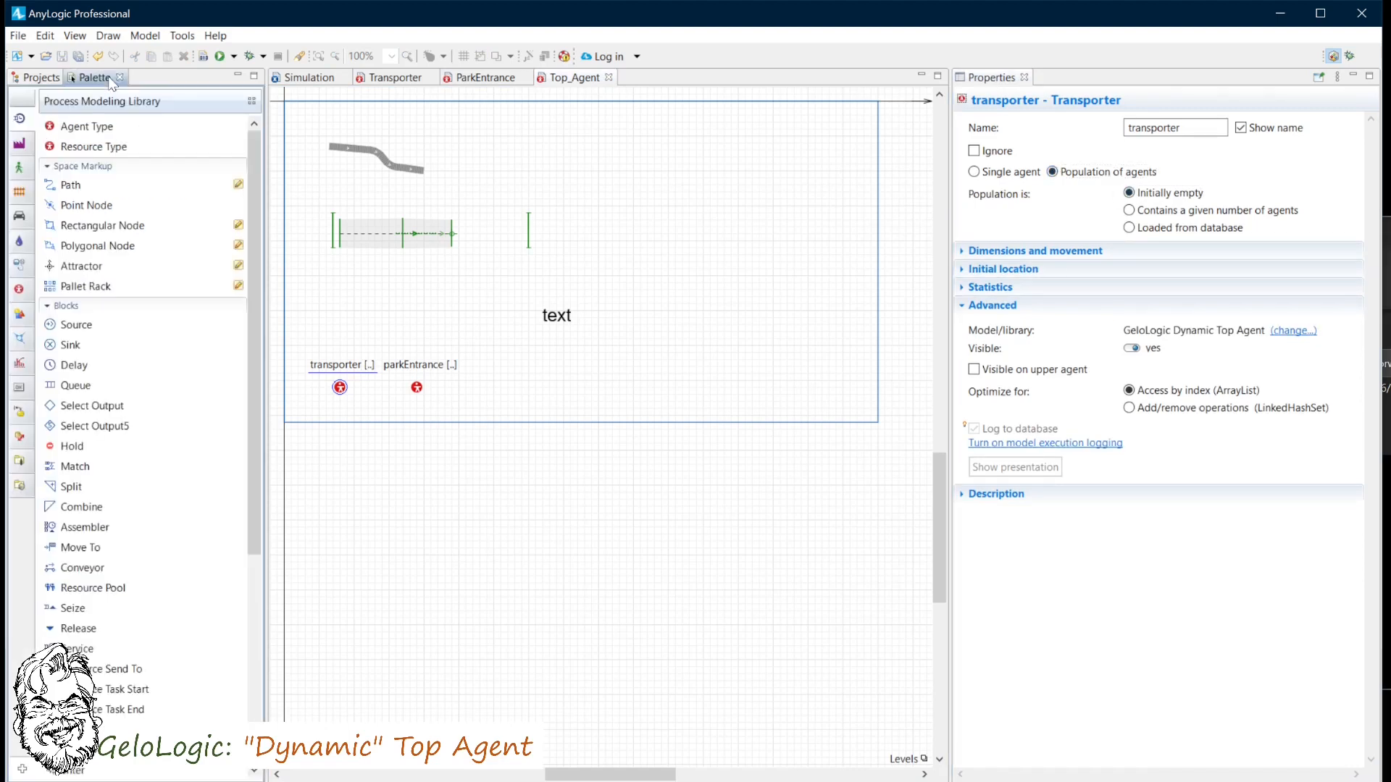
pyautogui.click(19, 289)
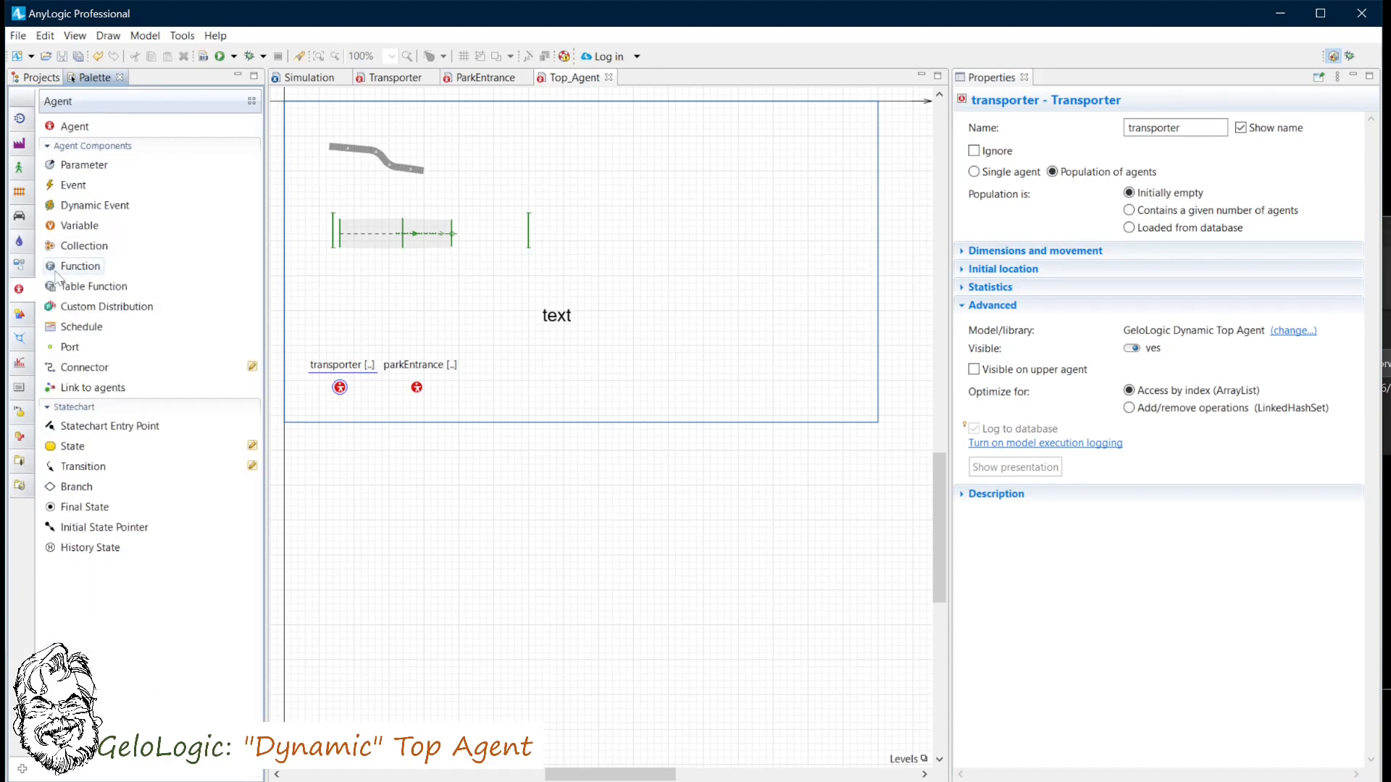
pyautogui.moveTo(76, 165); pyautogui.dragTo(471, 383)
pyautogui.doubleClick(1084, 129)
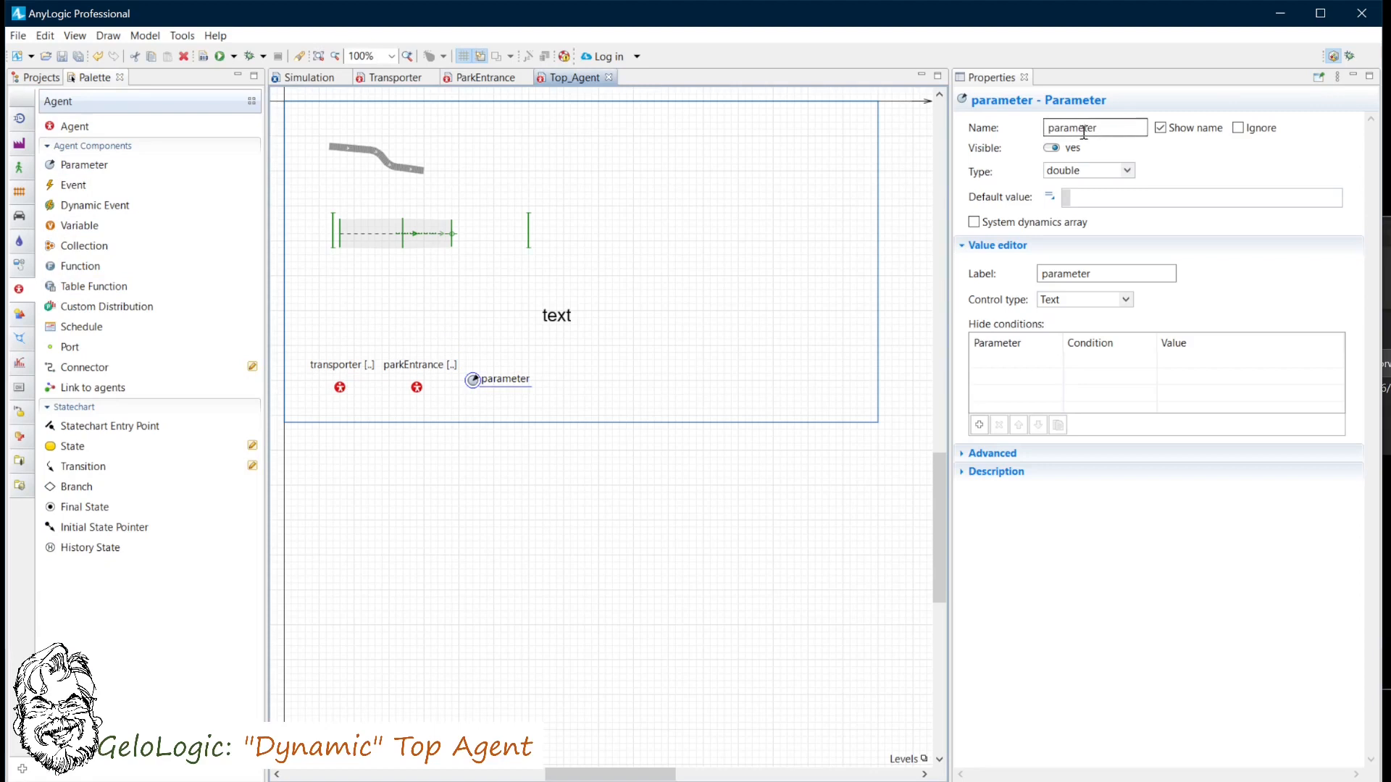
pyautogui.write('Age')
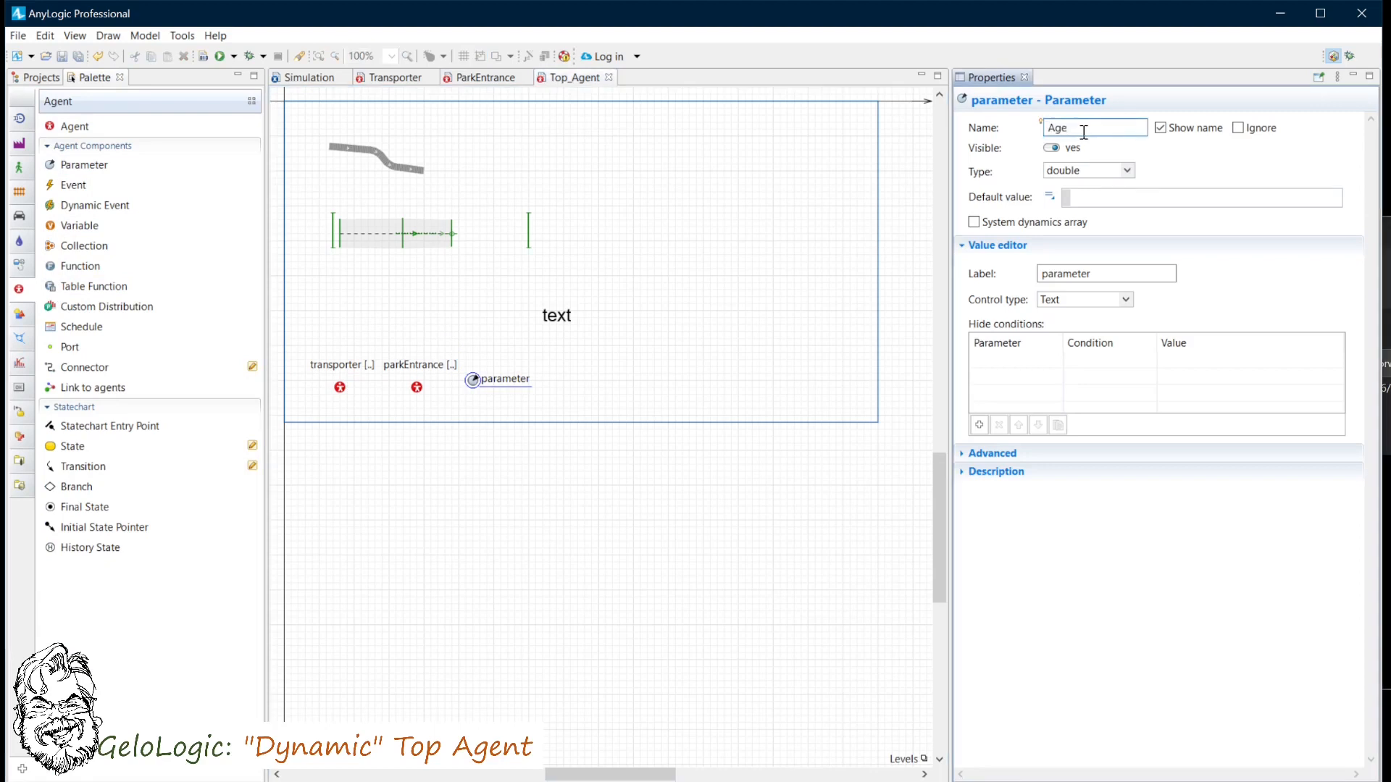
pyautogui.write('ntFlag')
# - Set the AgentFlag parameter's label to Agent Flag
pyautogui.doubleClick(1066, 272)
pyautogui.write('Agent')
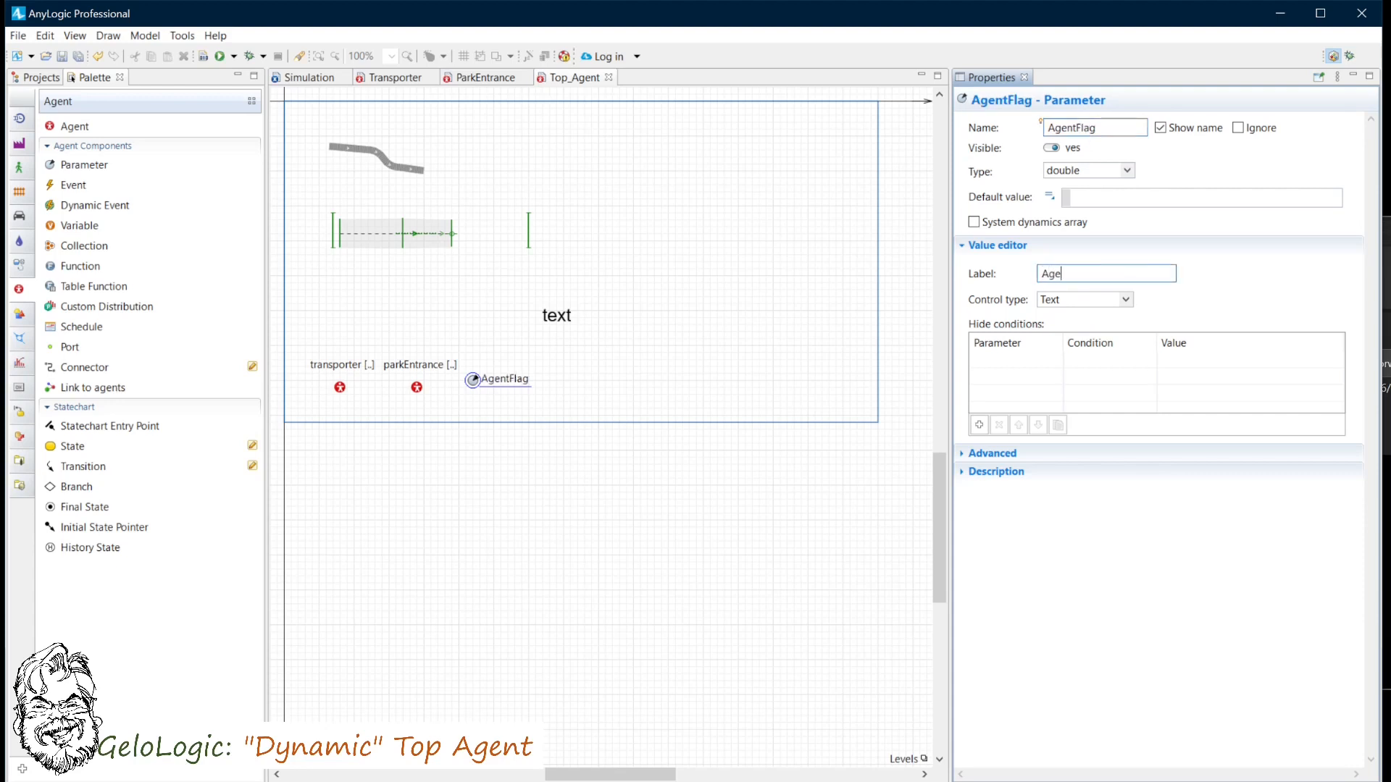
pyautogui.write(' Flag')
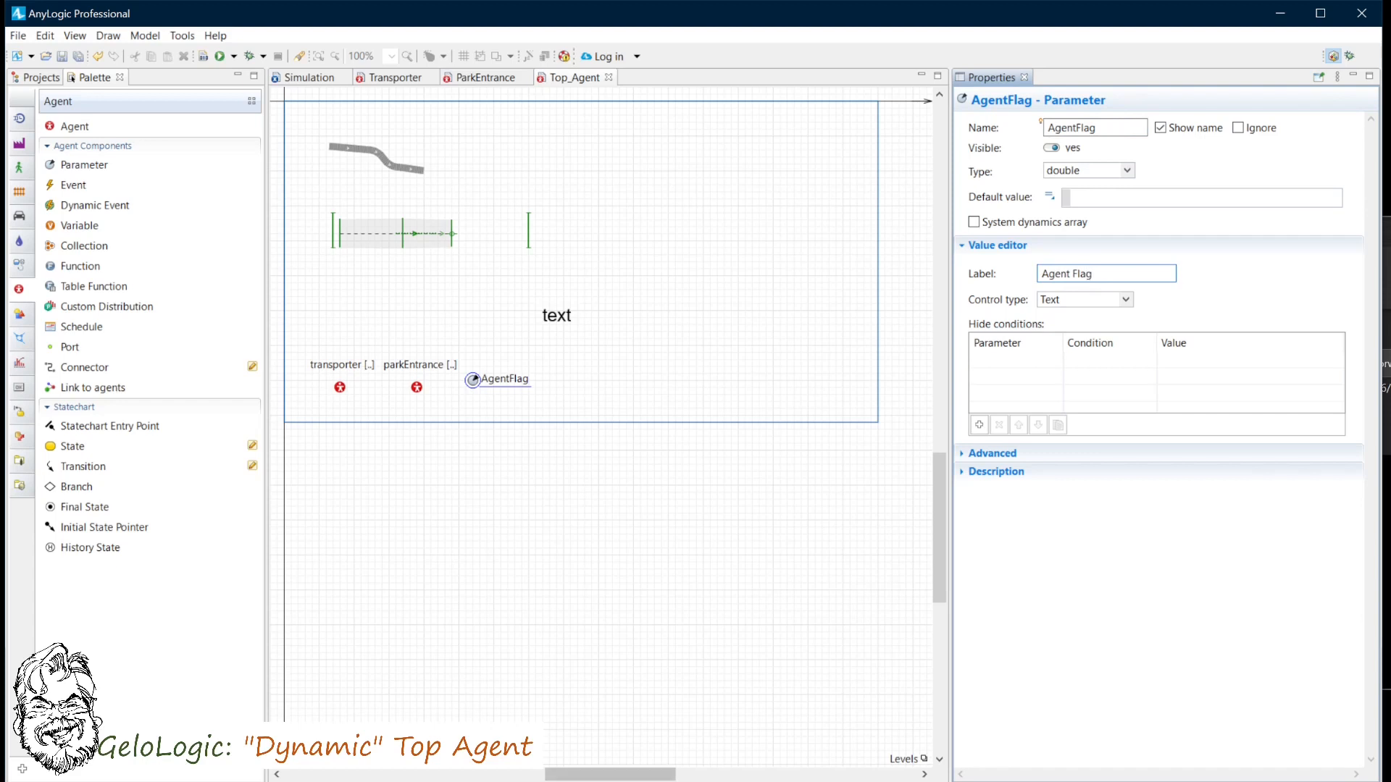
# - Make AgentFlag a boolean parameter with default value true
pyautogui.click(1127, 171)
pyautogui.click(1080, 194)
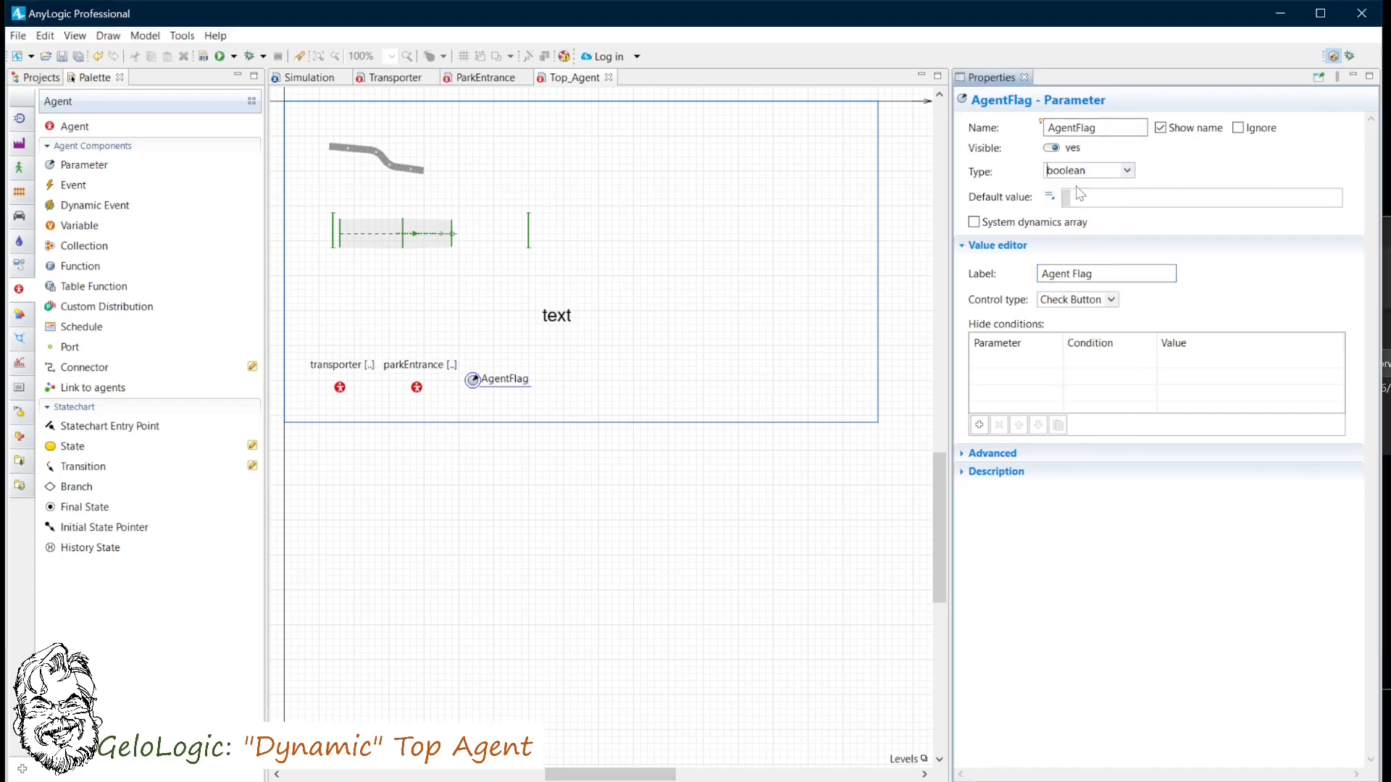
pyautogui.click(1076, 196)
pyautogui.write('true')
# - Add a variable named transporter_var to Top_Agent
pyautogui.moveTo(80, 225); pyautogui.dragTo(565, 382)
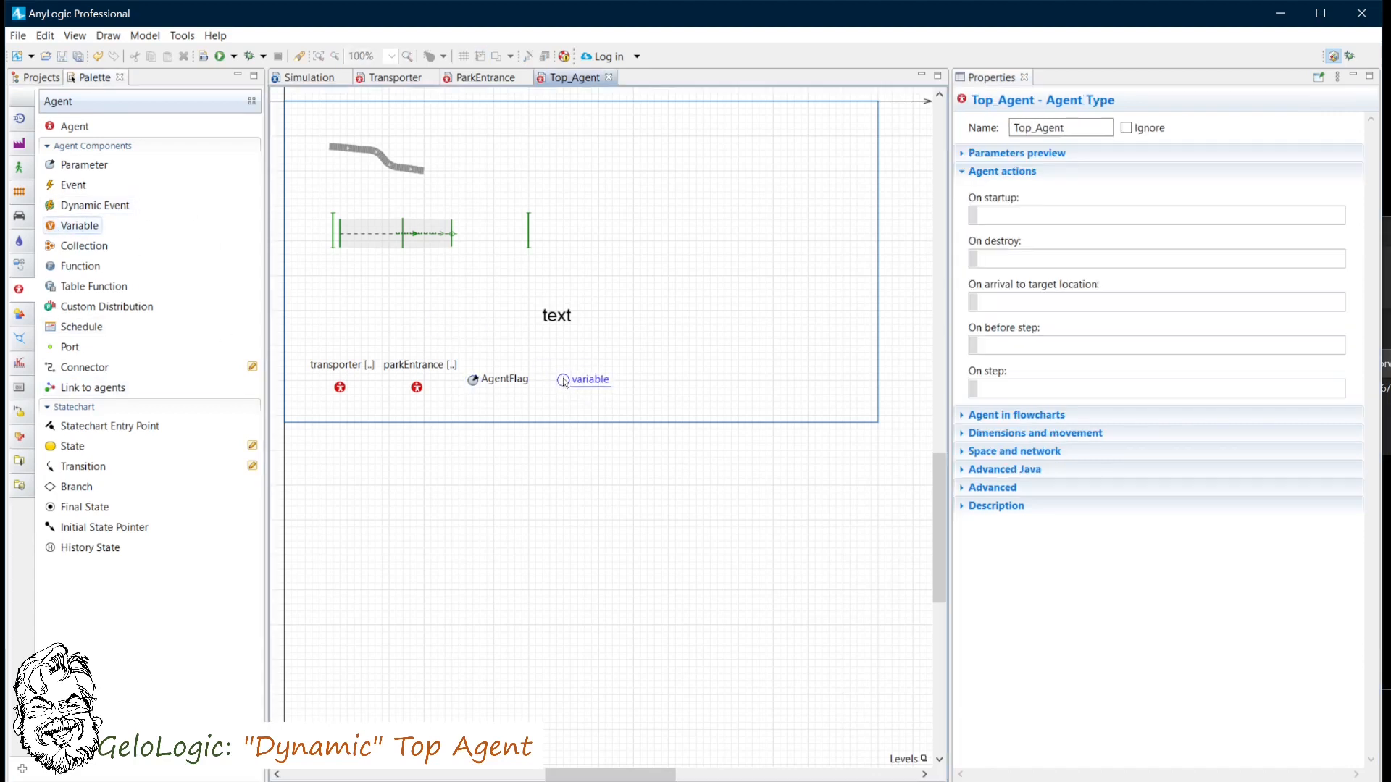
pyautogui.write('tra')
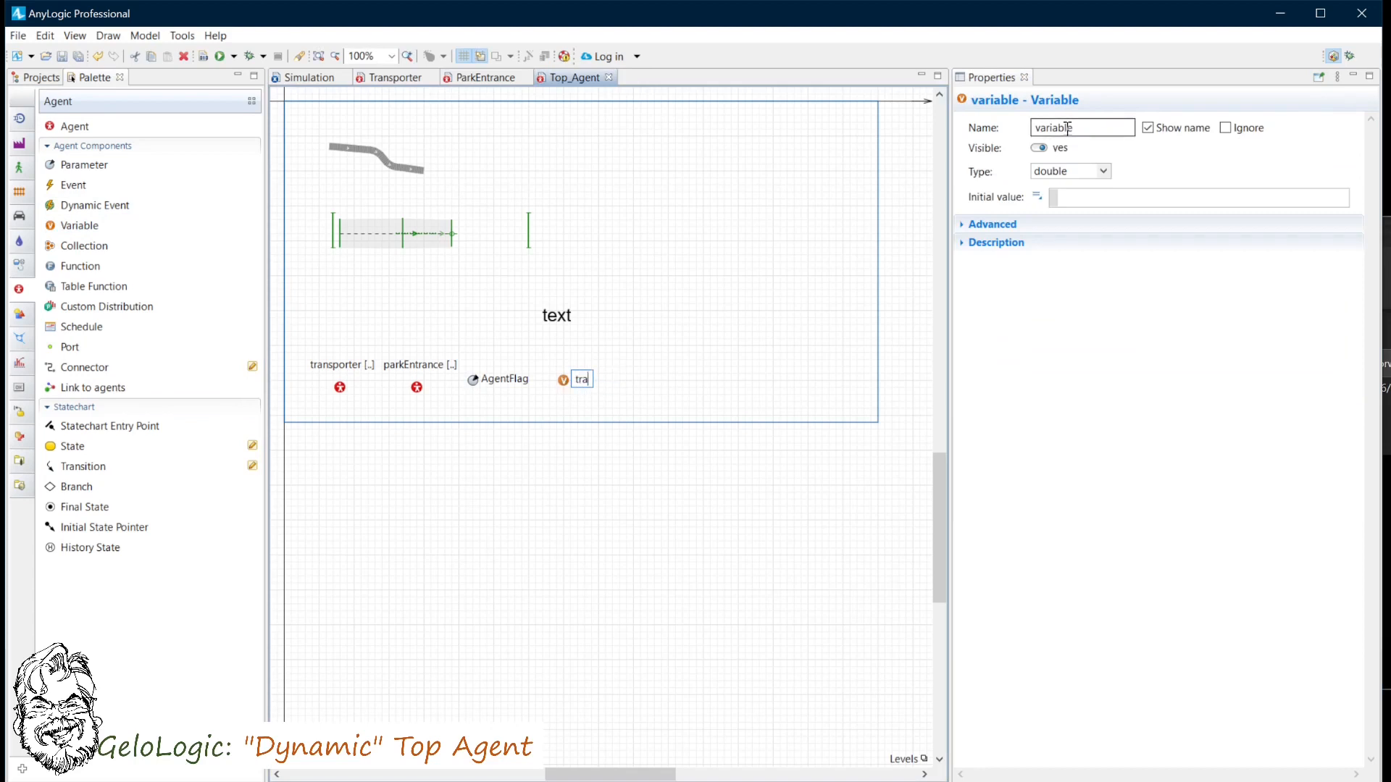
pyautogui.write('nsporter_var')
pyautogui.press('Return')
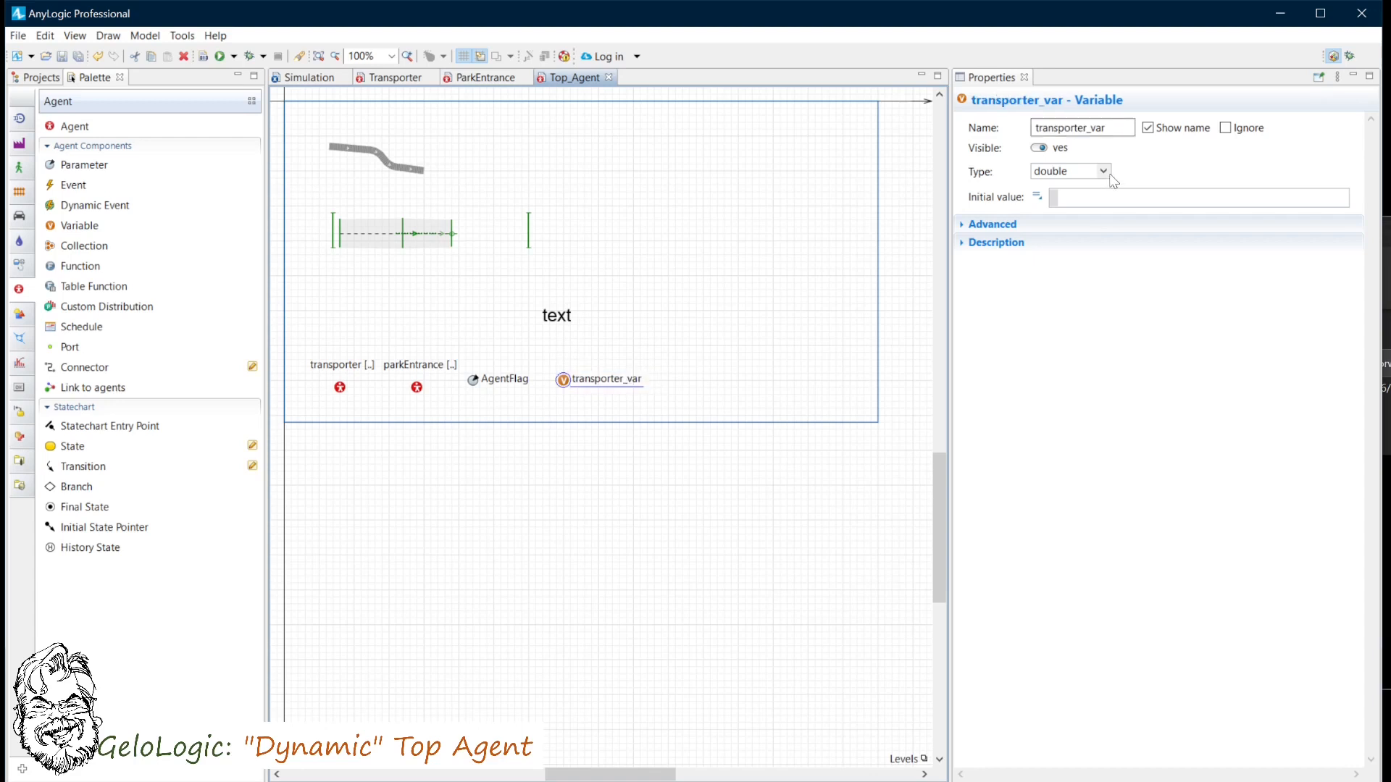
# - Set transporter_var's type to Transporter with initial value null
pyautogui.click(1104, 172)
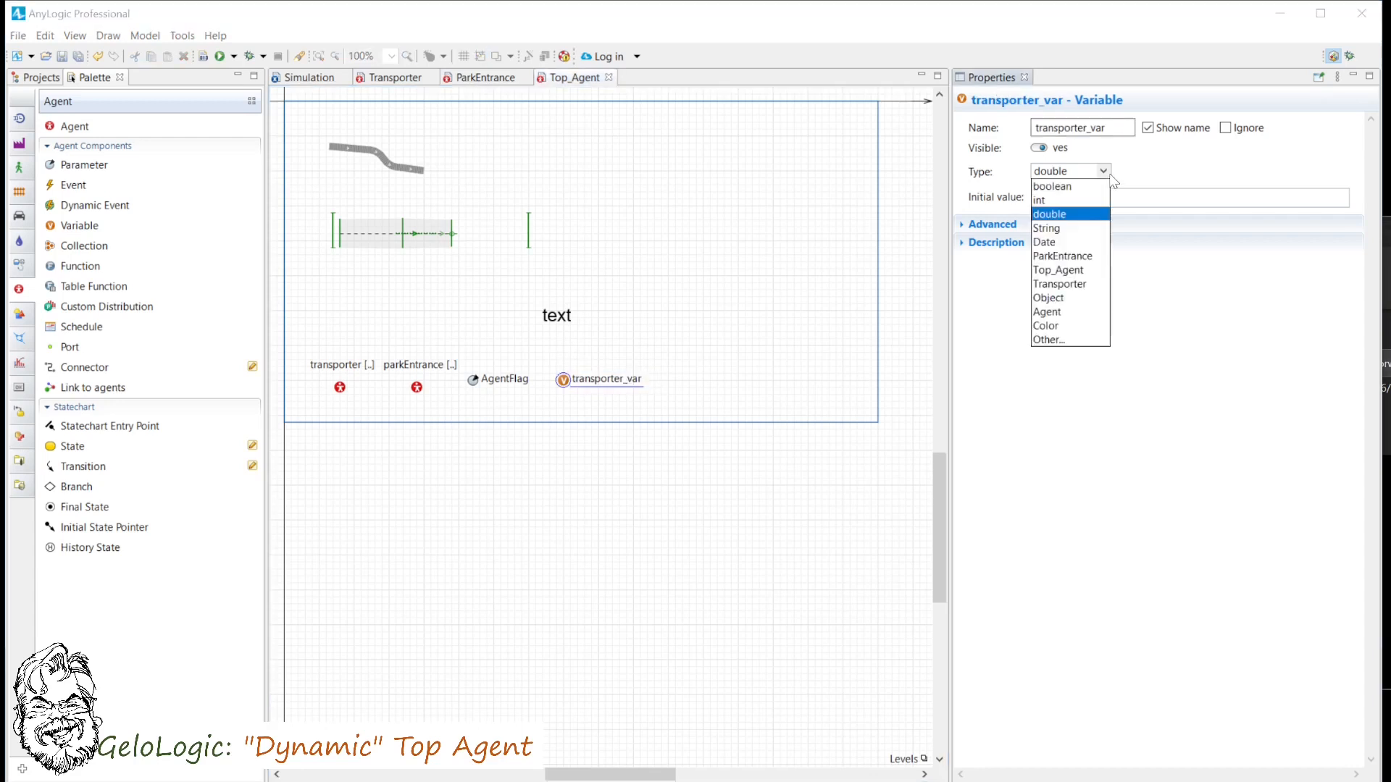
pyautogui.click(1059, 284)
pyautogui.click(1076, 195)
pyautogui.write('null')
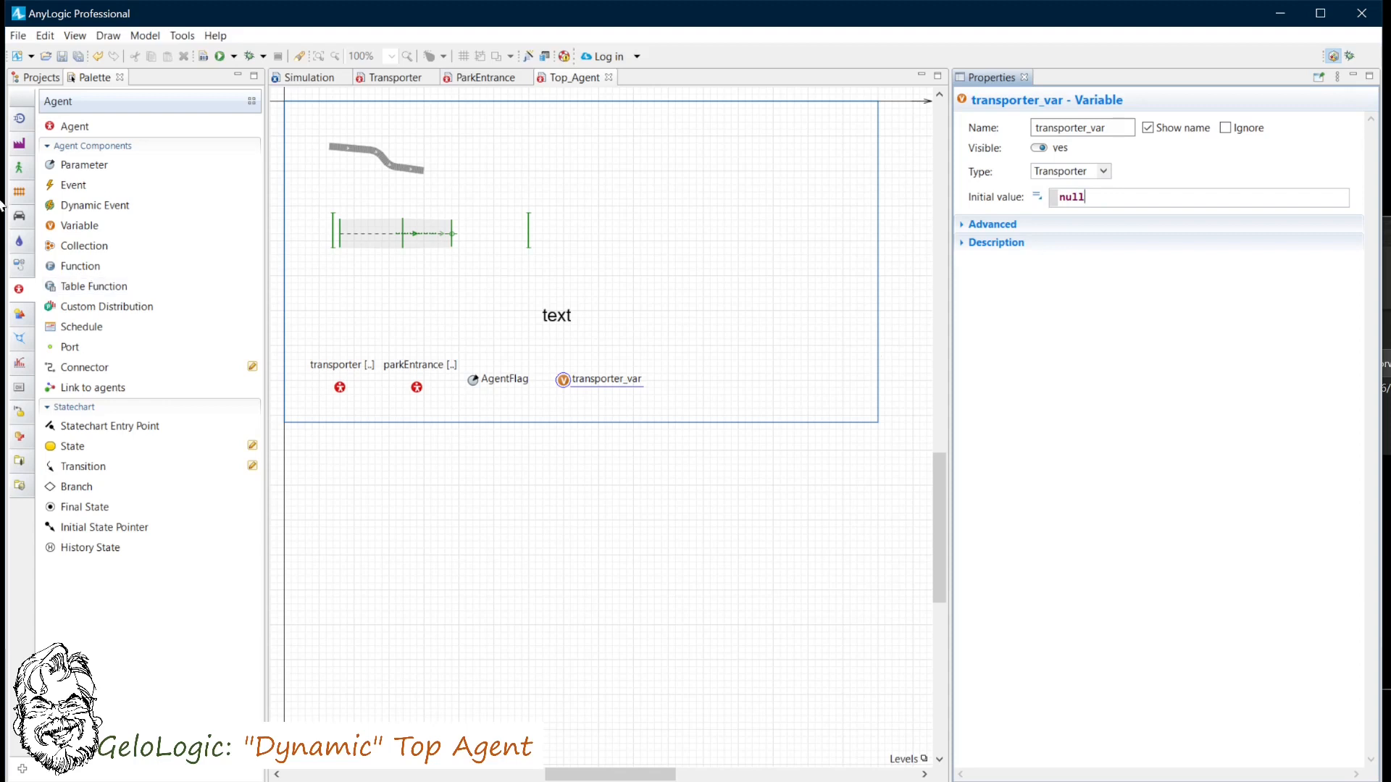
# - Add a variable named parkEntrance_var below transporter_var
pyautogui.moveTo(51, 231); pyautogui.dragTo(564, 401)
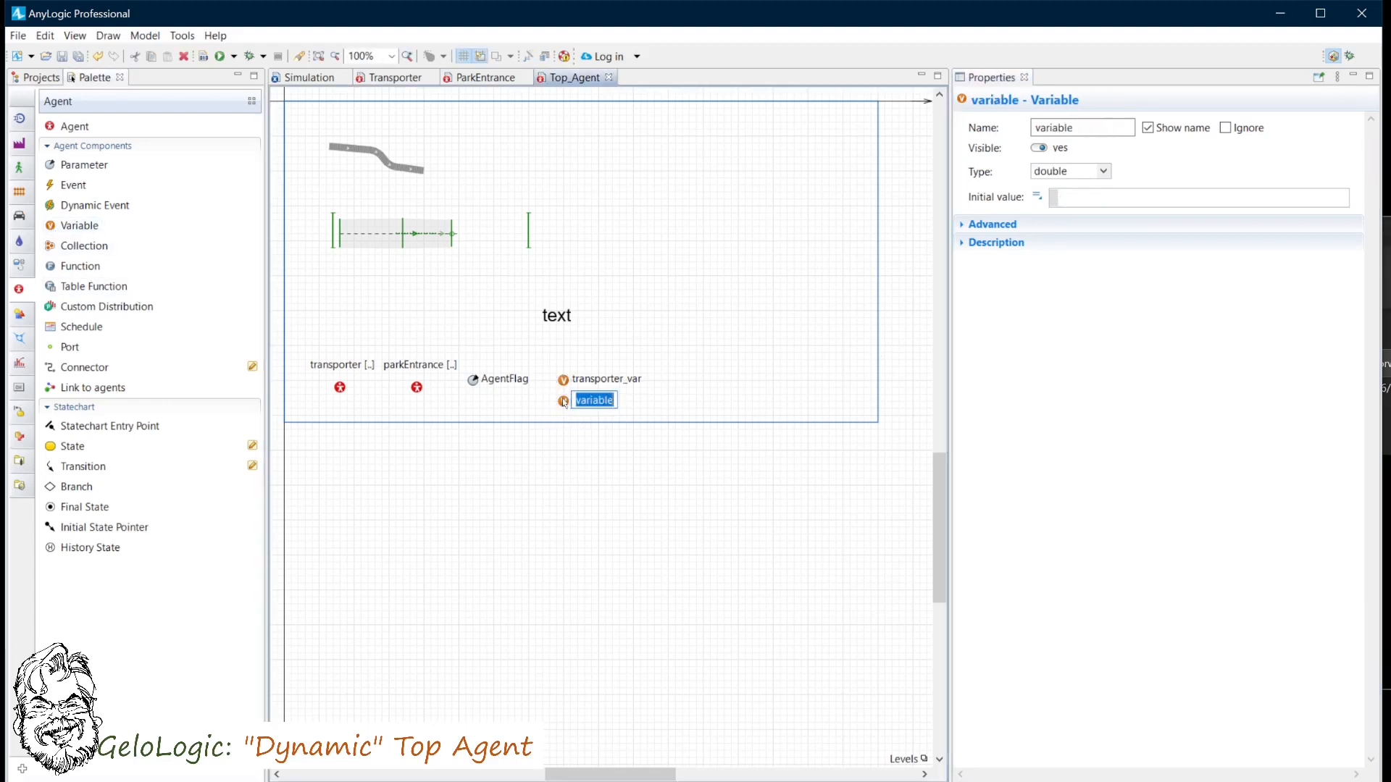
pyautogui.write('parkEntrance_var')
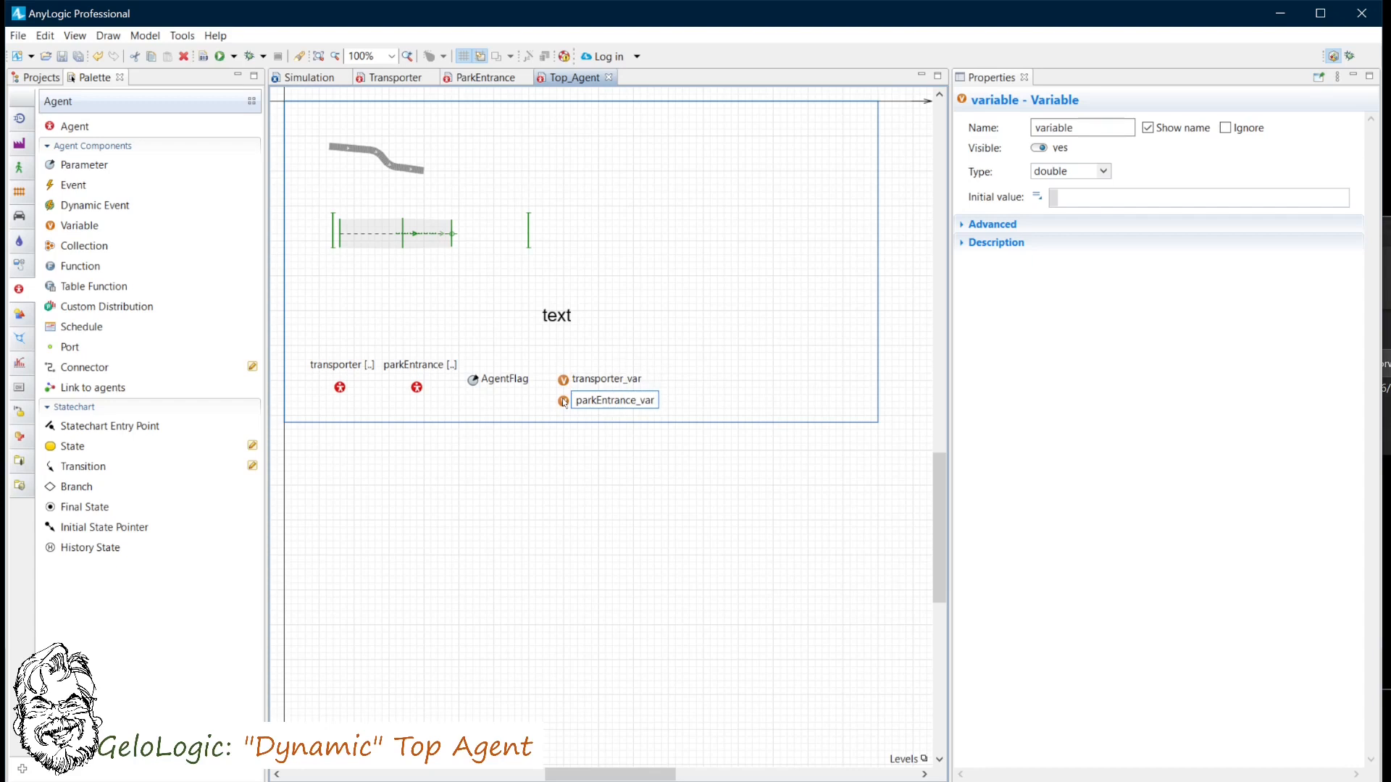
# - Set parkEntrance_var's type to ParkEntrance with initial value null
pyautogui.click(1104, 172)
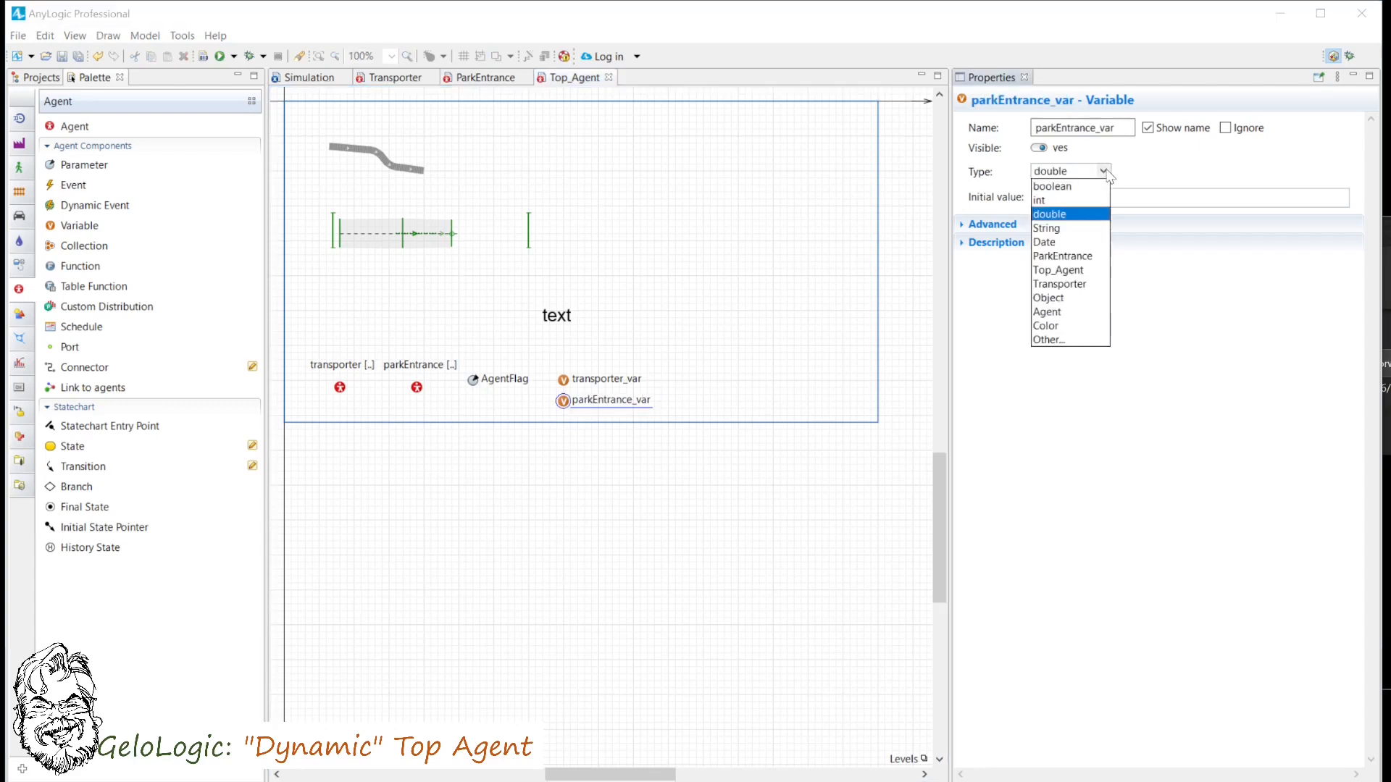
pyautogui.click(1079, 258)
pyautogui.click(1070, 194)
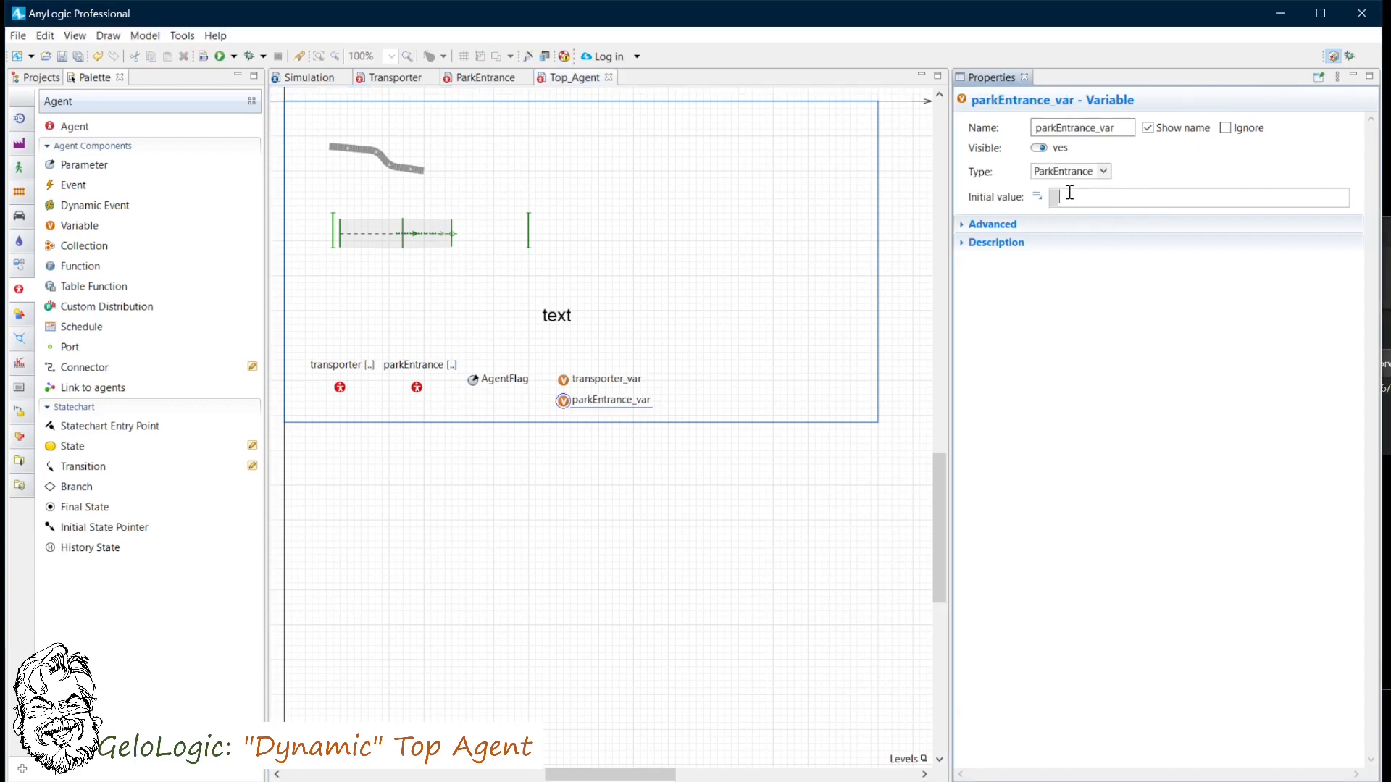
pyautogui.write('null')
# - Add a function named switchModel to Top_Agent
pyautogui.moveTo(54, 270); pyautogui.dragTo(691, 388)
pyautogui.write('Swi')
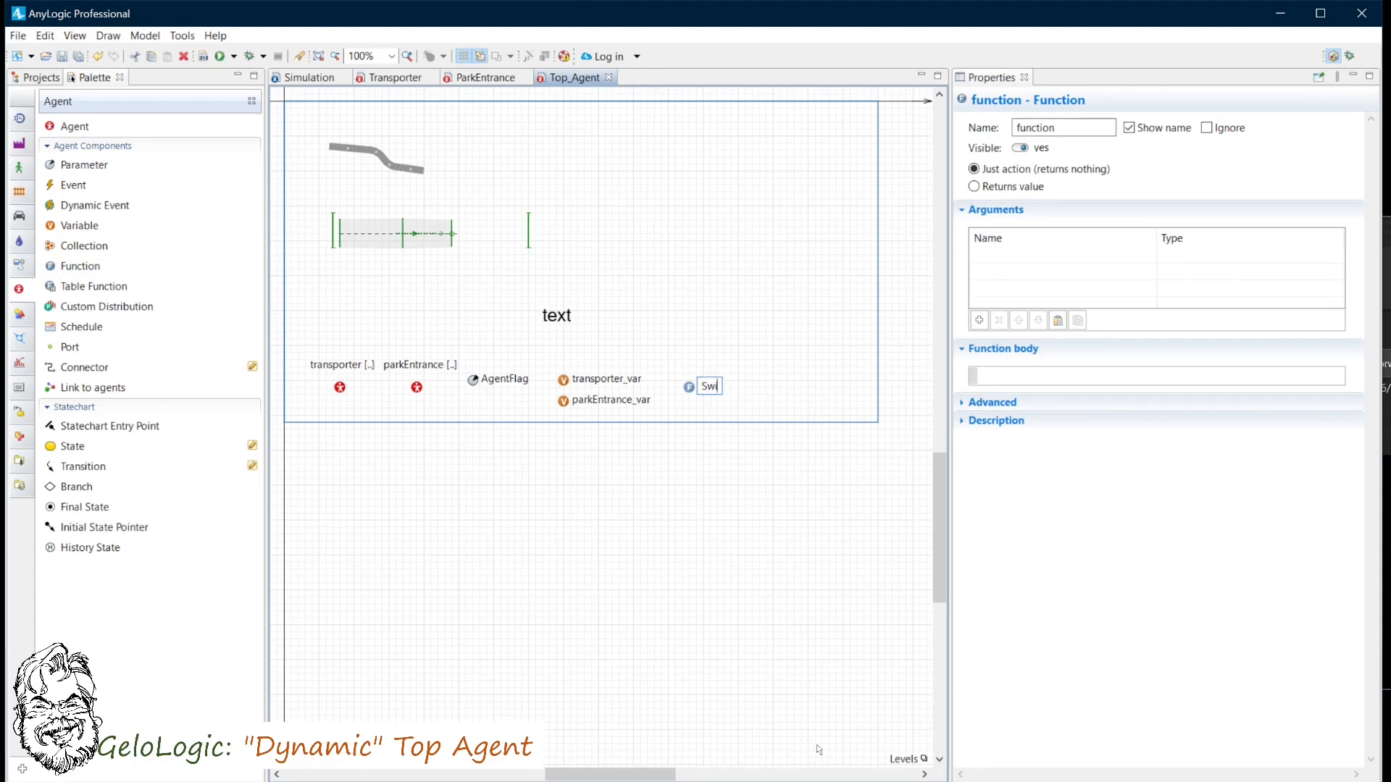
pyautogui.write('tchModel')
# - Give switchModel a boolean argument named agentFlag
pyautogui.click(1004, 255)
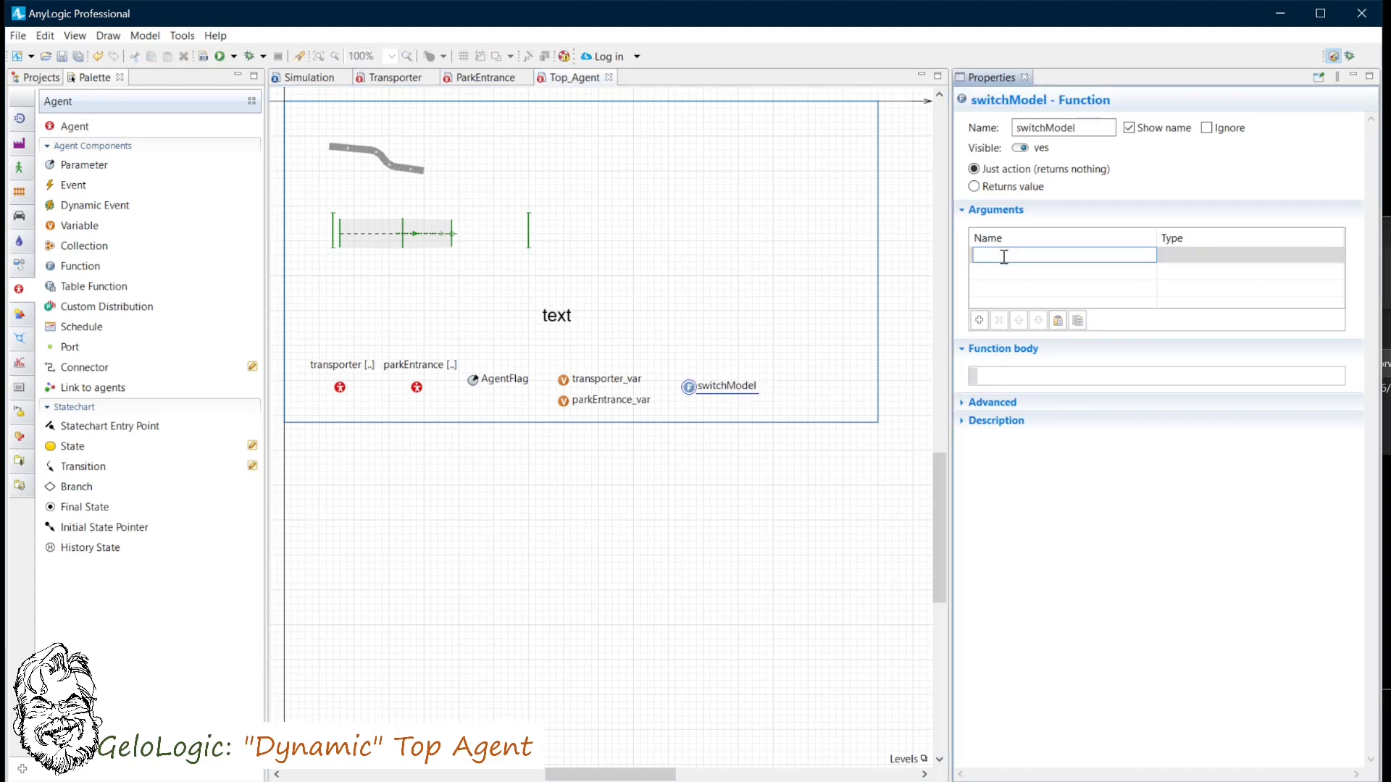
pyautogui.write('agentFlag')
pyautogui.click(1256, 259)
pyautogui.click(1335, 255)
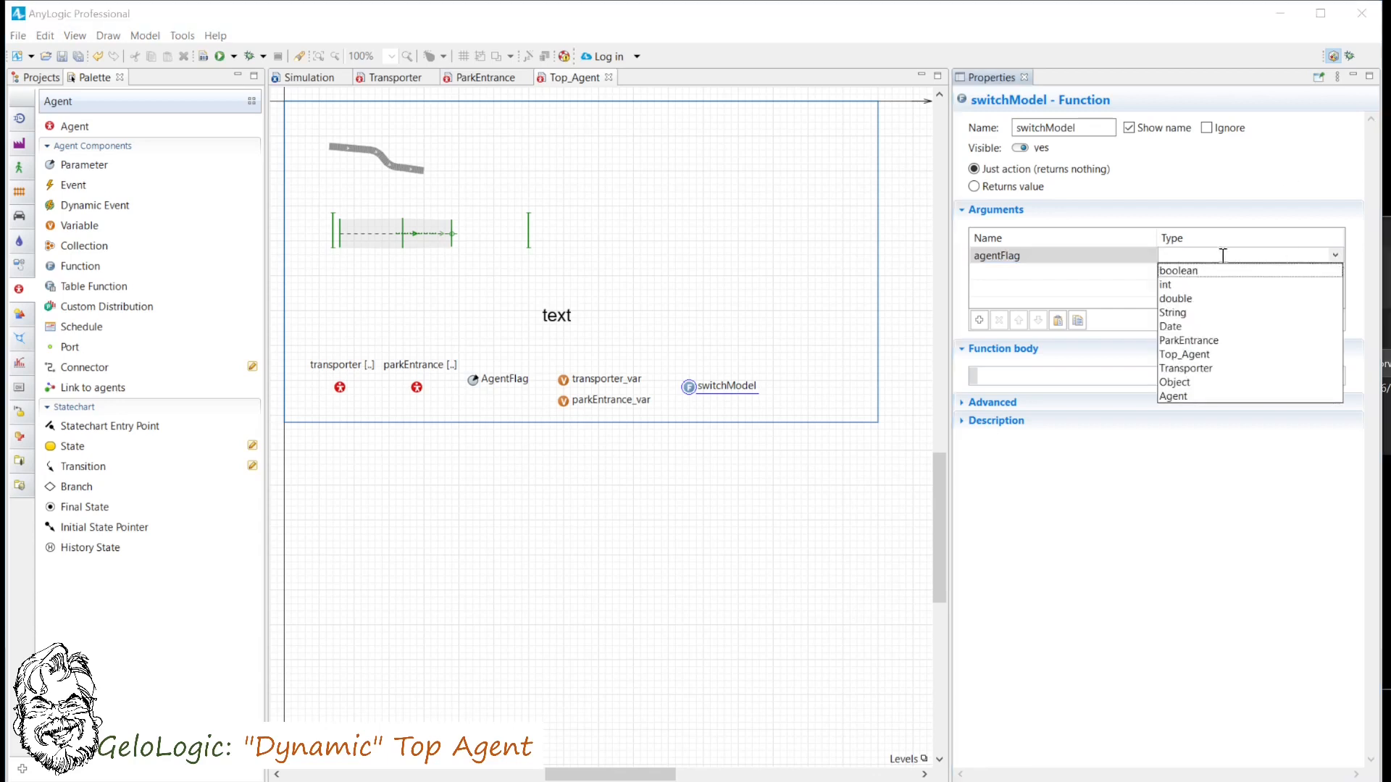
pyautogui.click(1181, 278)
# - Start the function body with an if(agentFlag) block containing a nested if(transporter_var!=null) check
pyautogui.click(1010, 375)
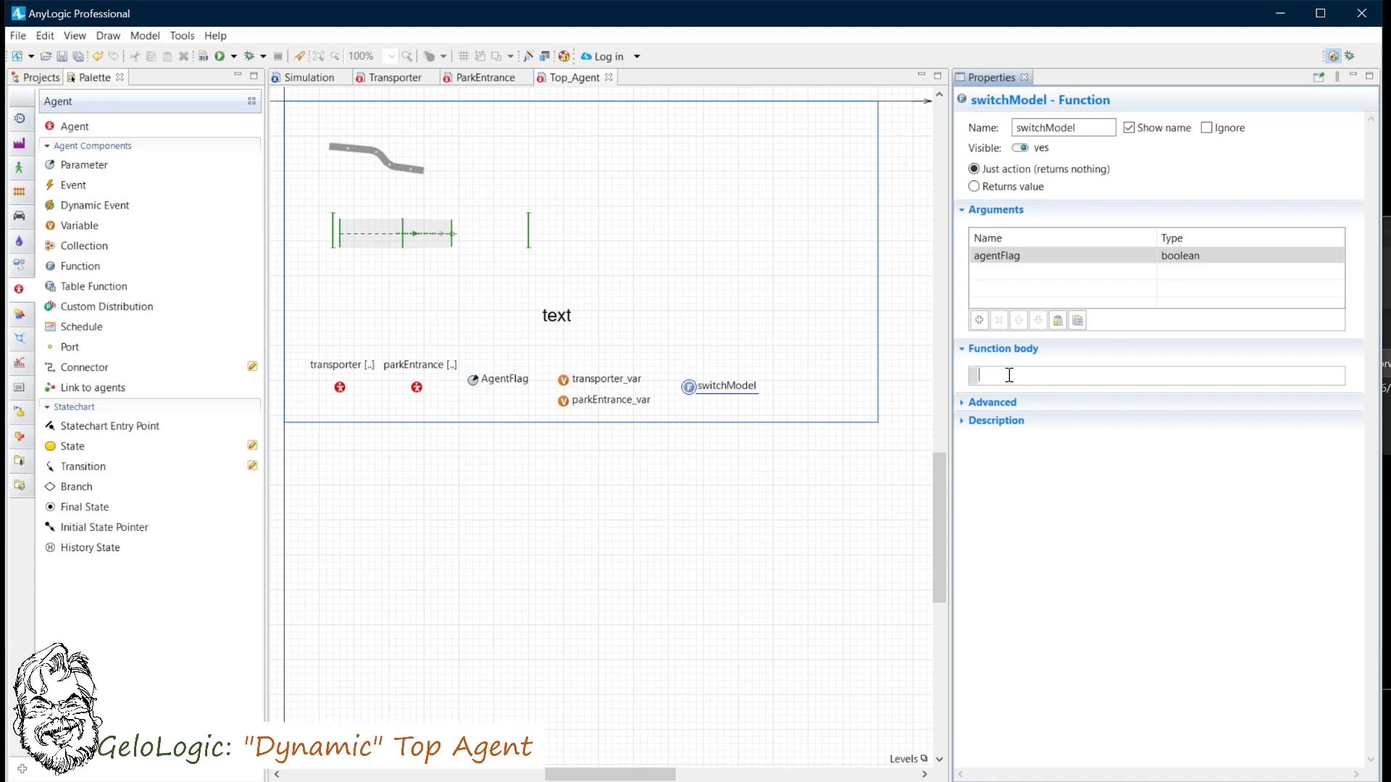
pyautogui.write('if(agentFlag')
pyautogui.press('Return')
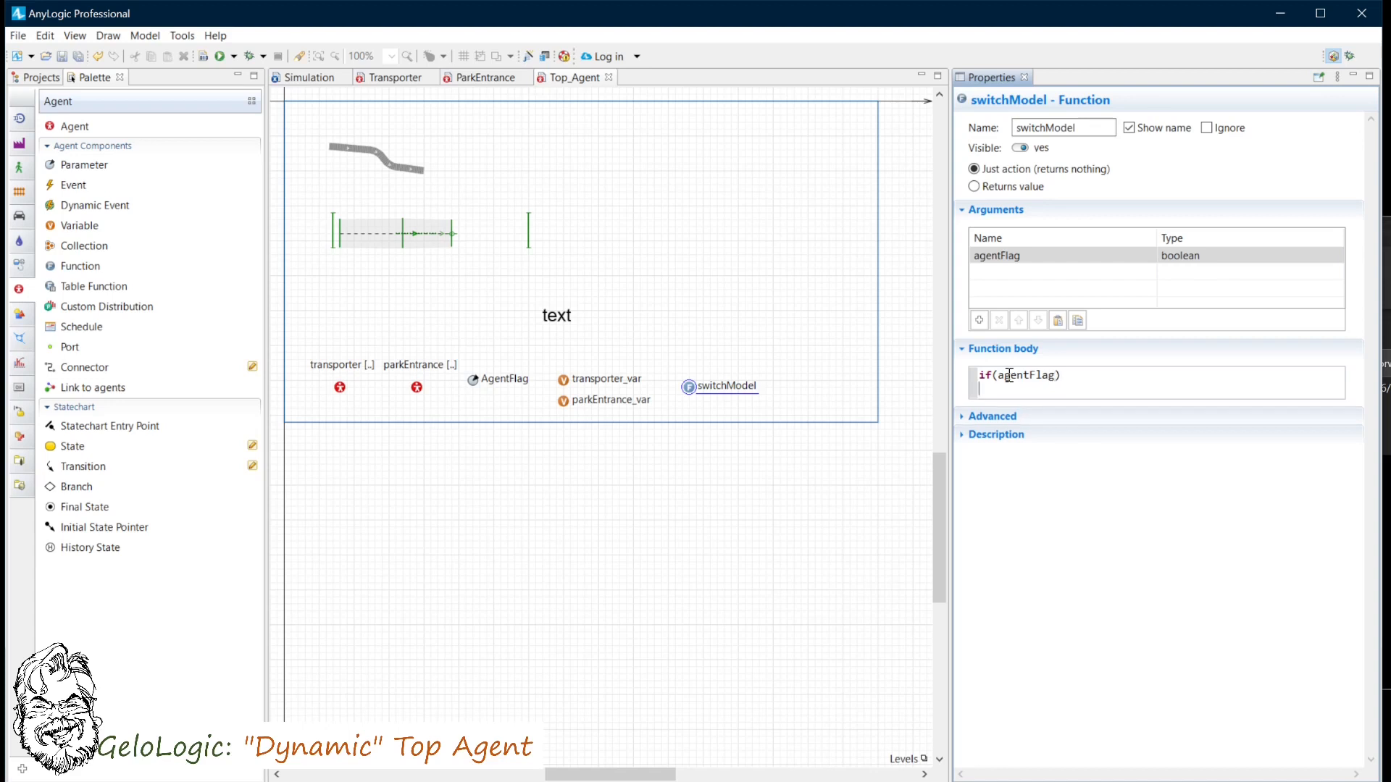
pyautogui.write('{')
pyautogui.press('Return')
pyautogui.write('if')
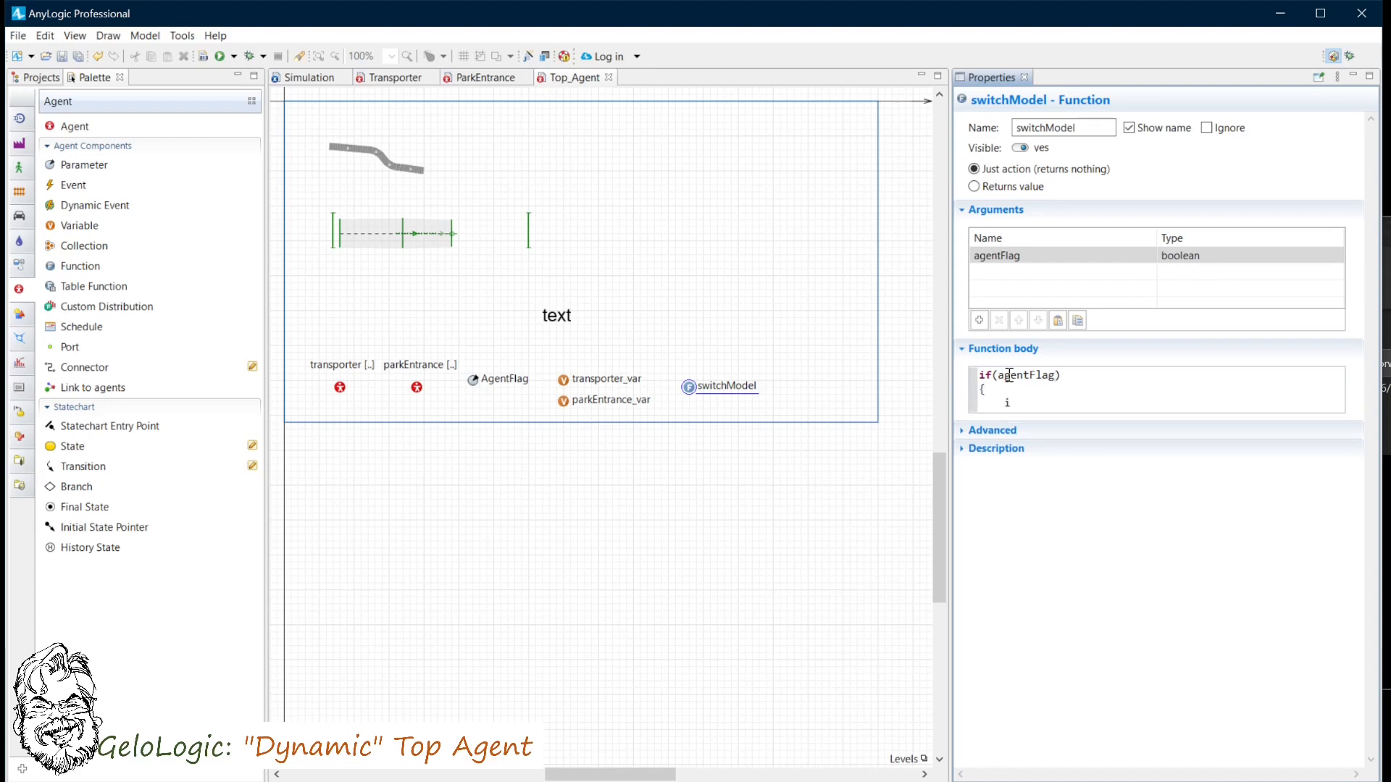
pyautogui.write('(transporter_var')
pyautogui.write('!=null')
pyautogui.press('Return')
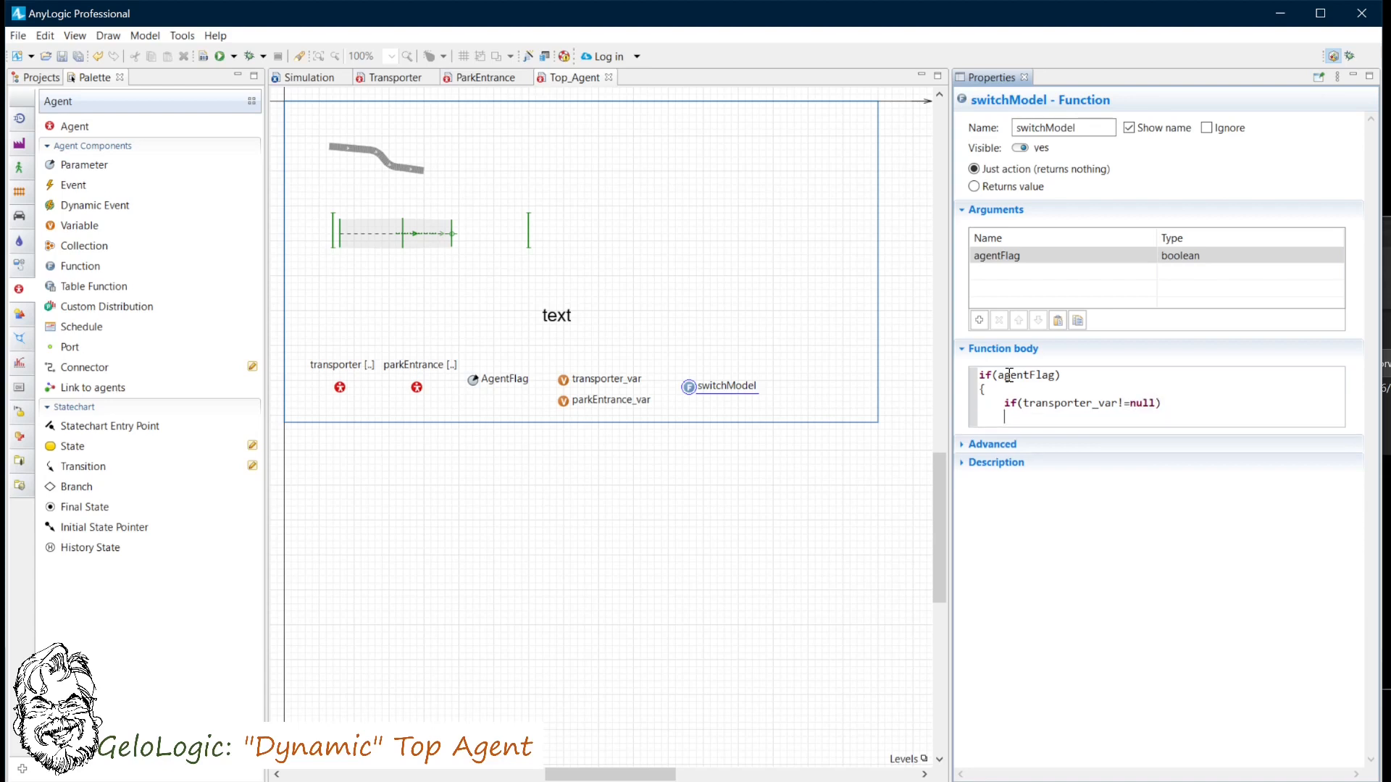
pyautogui.write('{')
pyautogui.press('Return')
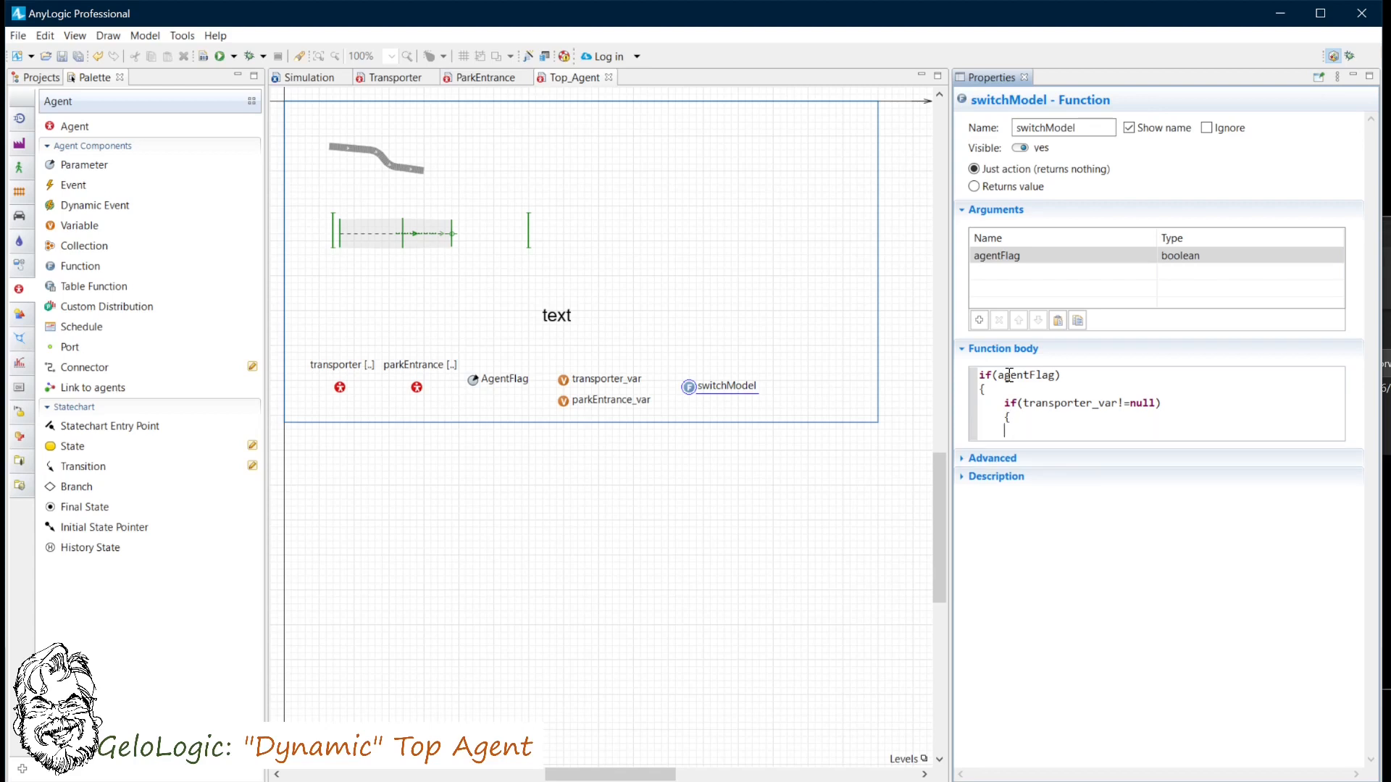
# - Inside the nested block, call remove_transporter(transporter_var); and set transporter_var=null;, then close it
pyautogui.write('remove')
pyautogui.write('_')
pyautogui.write('transporte')
pyautogui.write('r')
pyautogui.write('(')
pyautogui.write('transport')
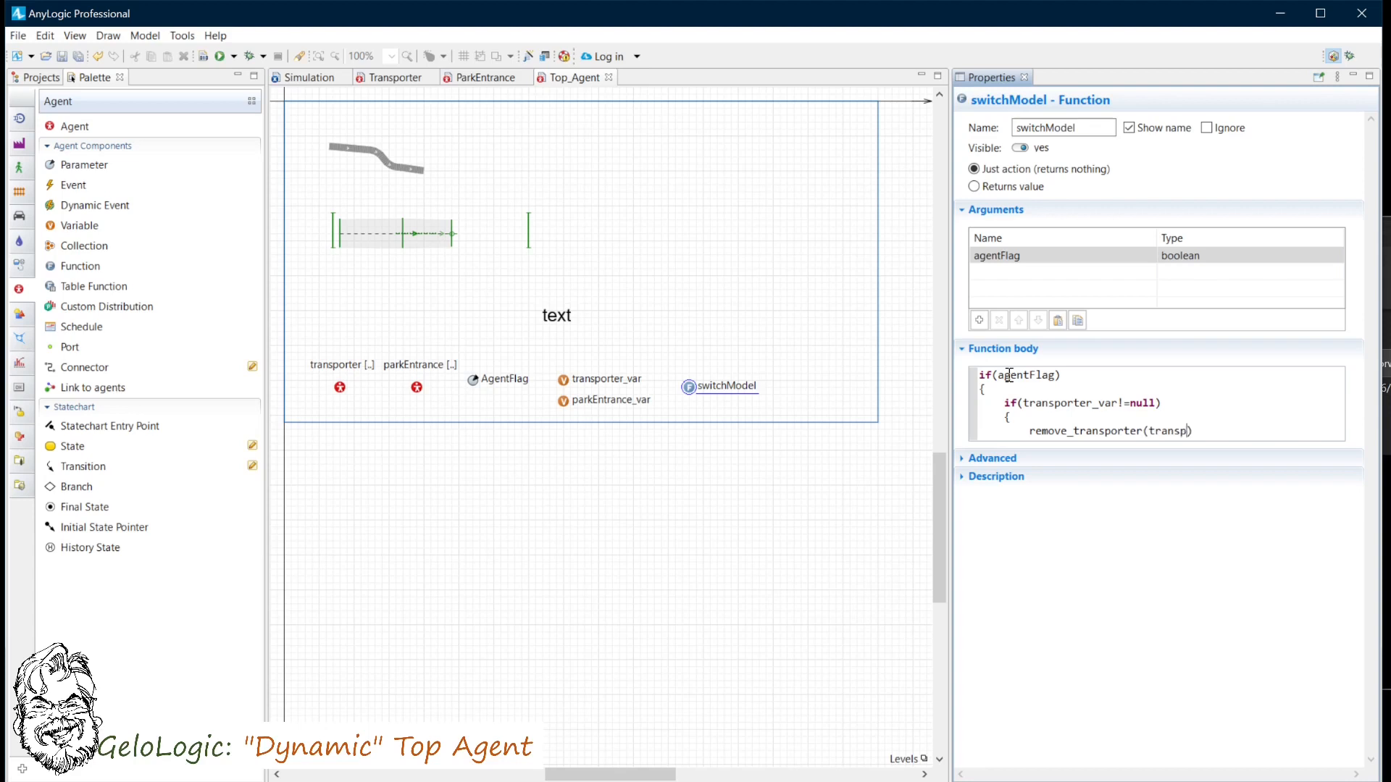
pyautogui.write('er_var);')
pyautogui.press('Return')
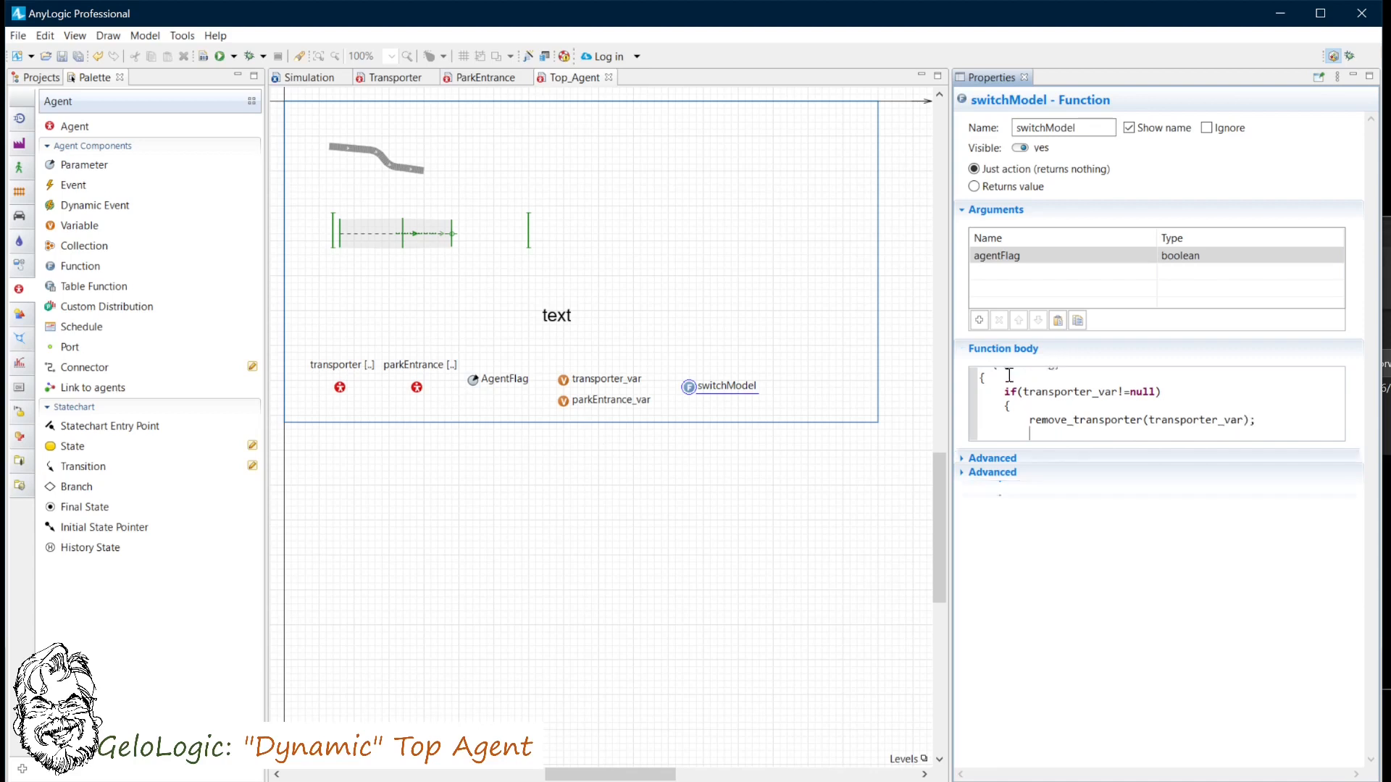
pyautogui.write('transporter')
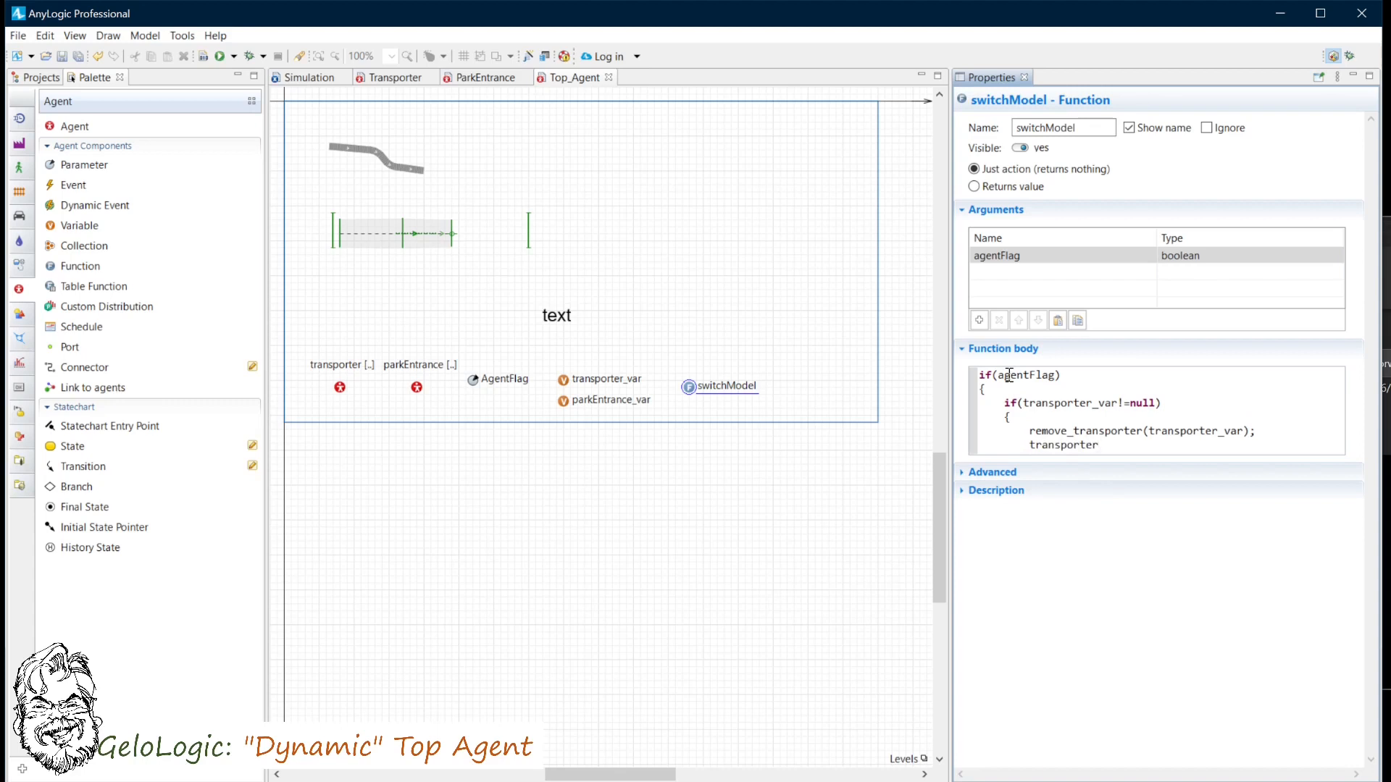
pyautogui.write('_var=null;')
pyautogui.press('Return')
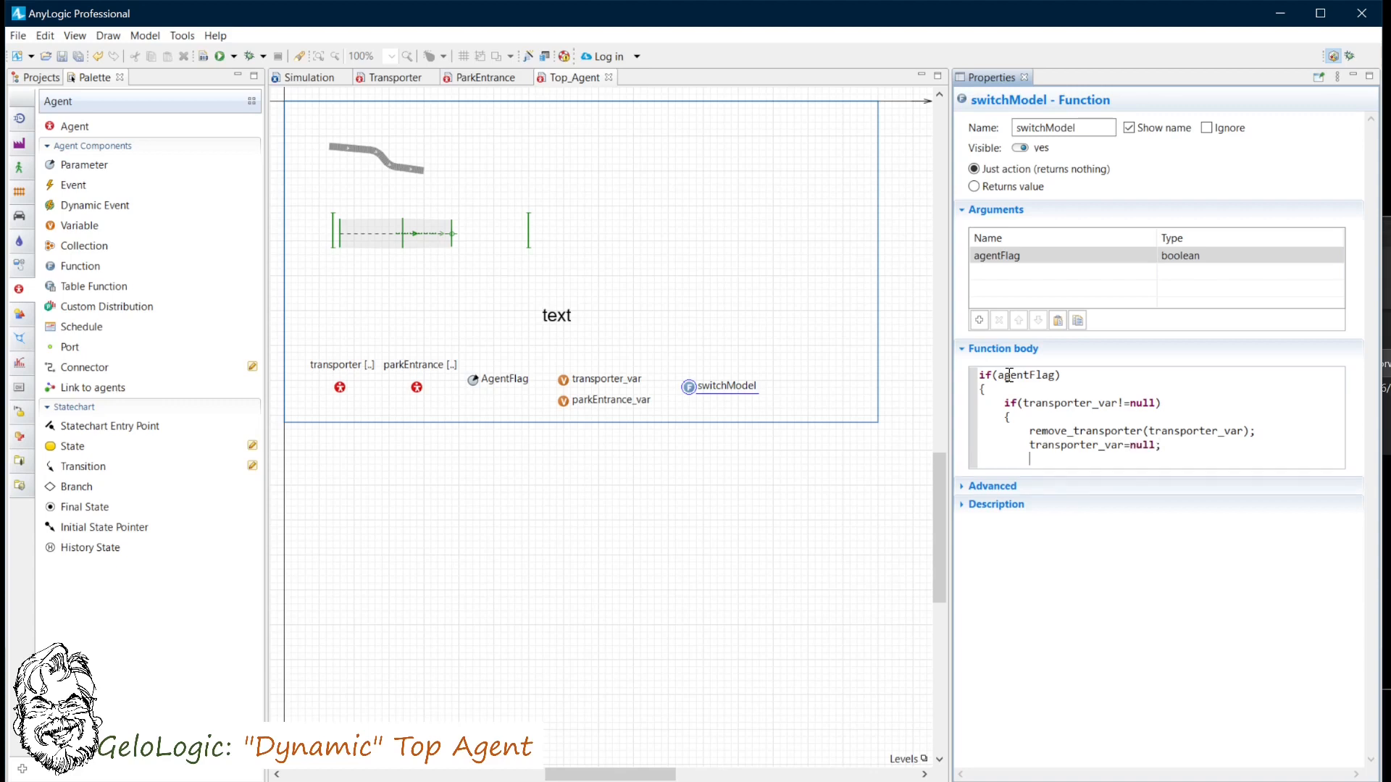
pyautogui.write('}')
pyautogui.press('Return')
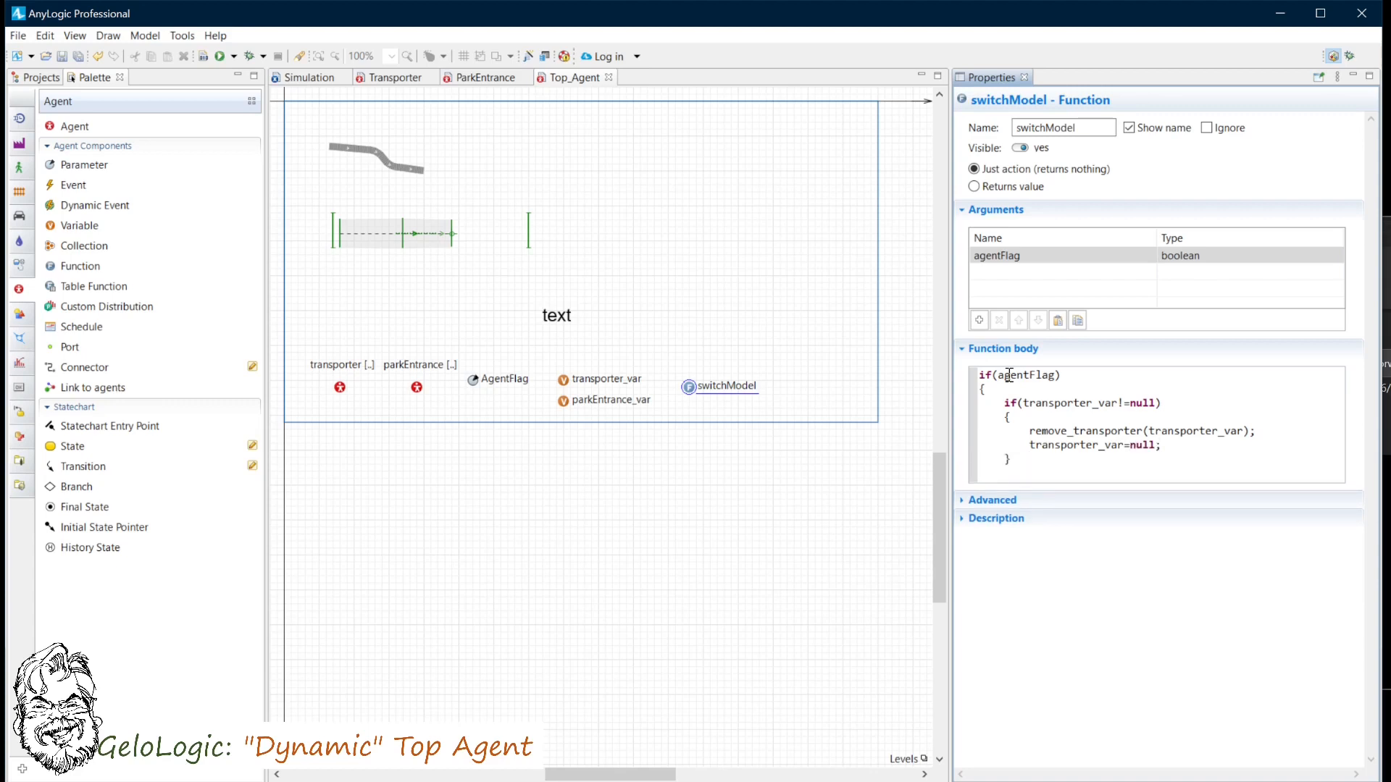
# - Add parkEntrance_var=add_parkEntrance(); and close the agentFlag block
pyautogui.write('parkEntrance_var=add_parkE')
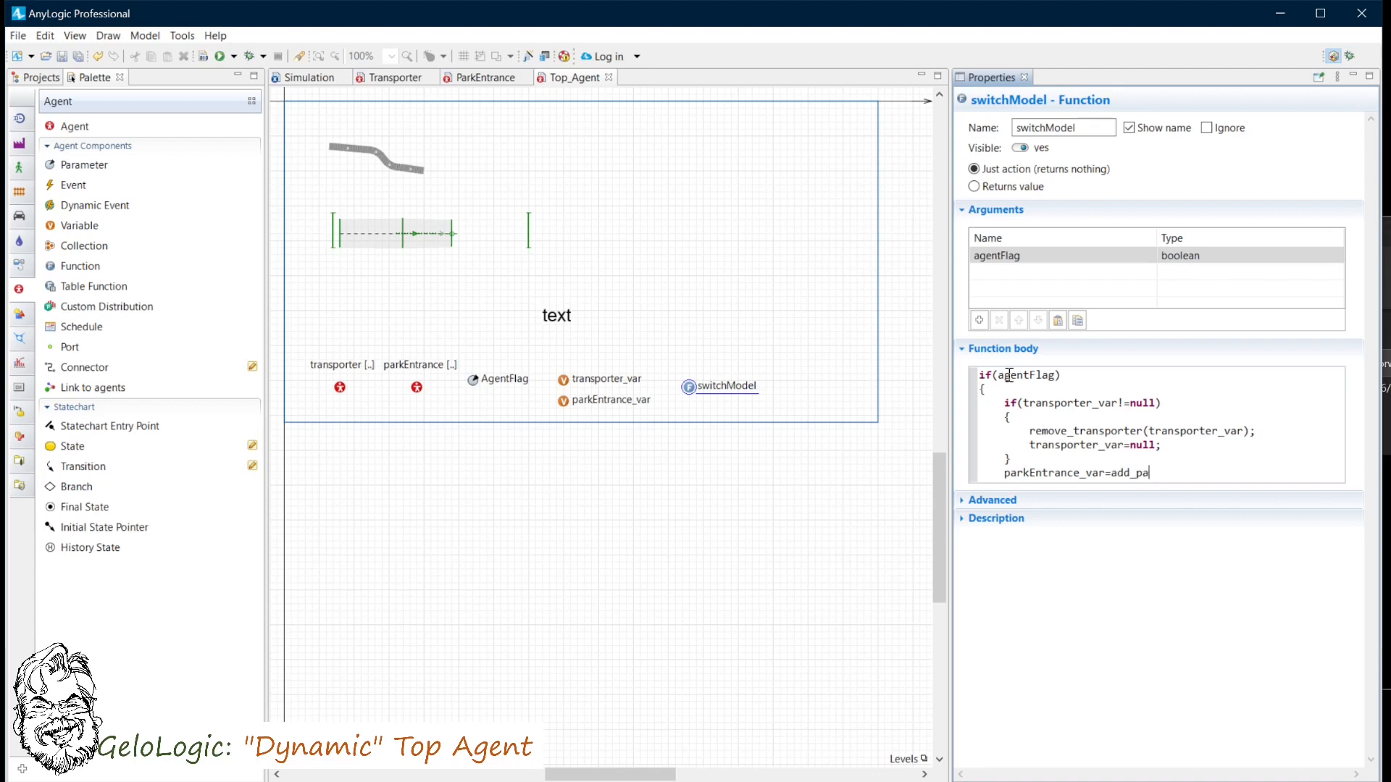
pyautogui.write('ntrance();')
pyautogui.press('Return')
pyautogui.write('}')
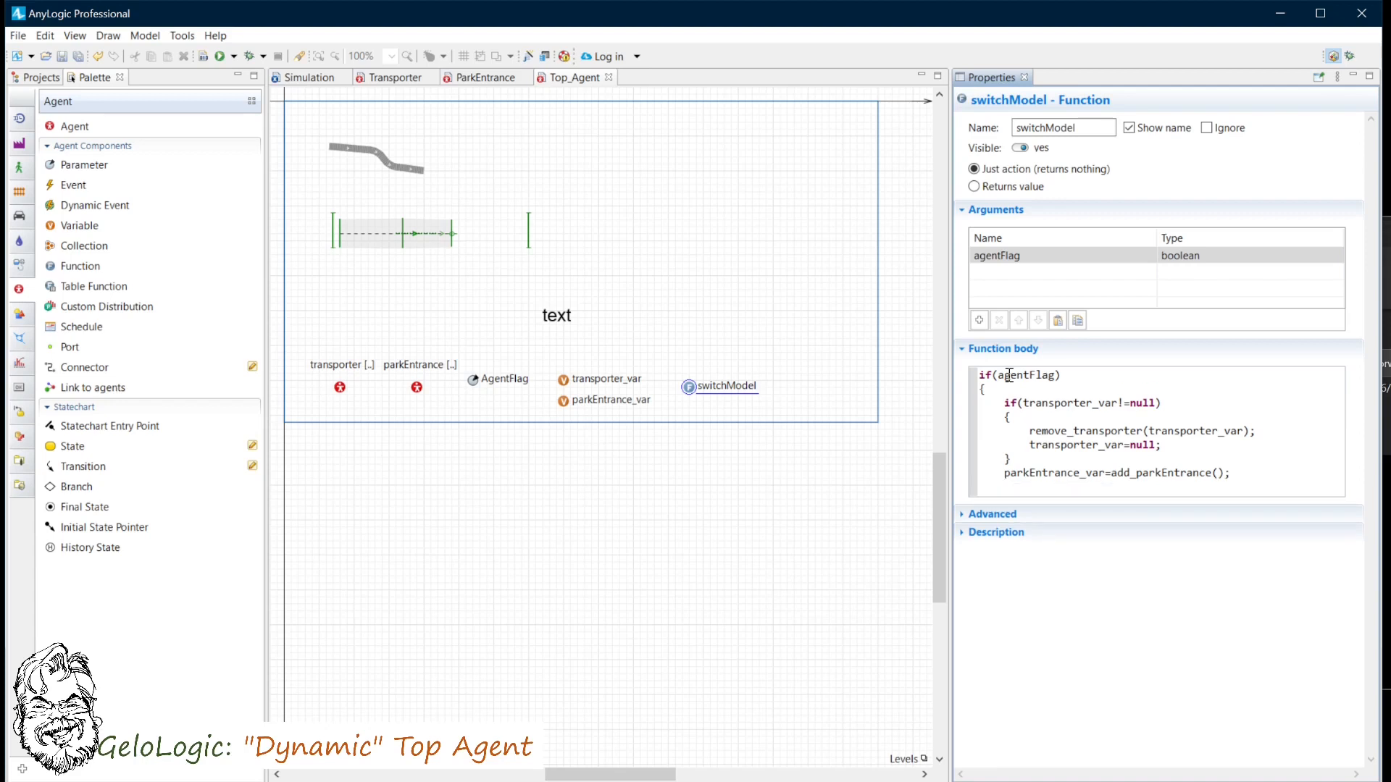
# - Add an else block starting with an if(parkEntrance_var!=null) check
pyautogui.press('Return')
pyautogui.write('else')
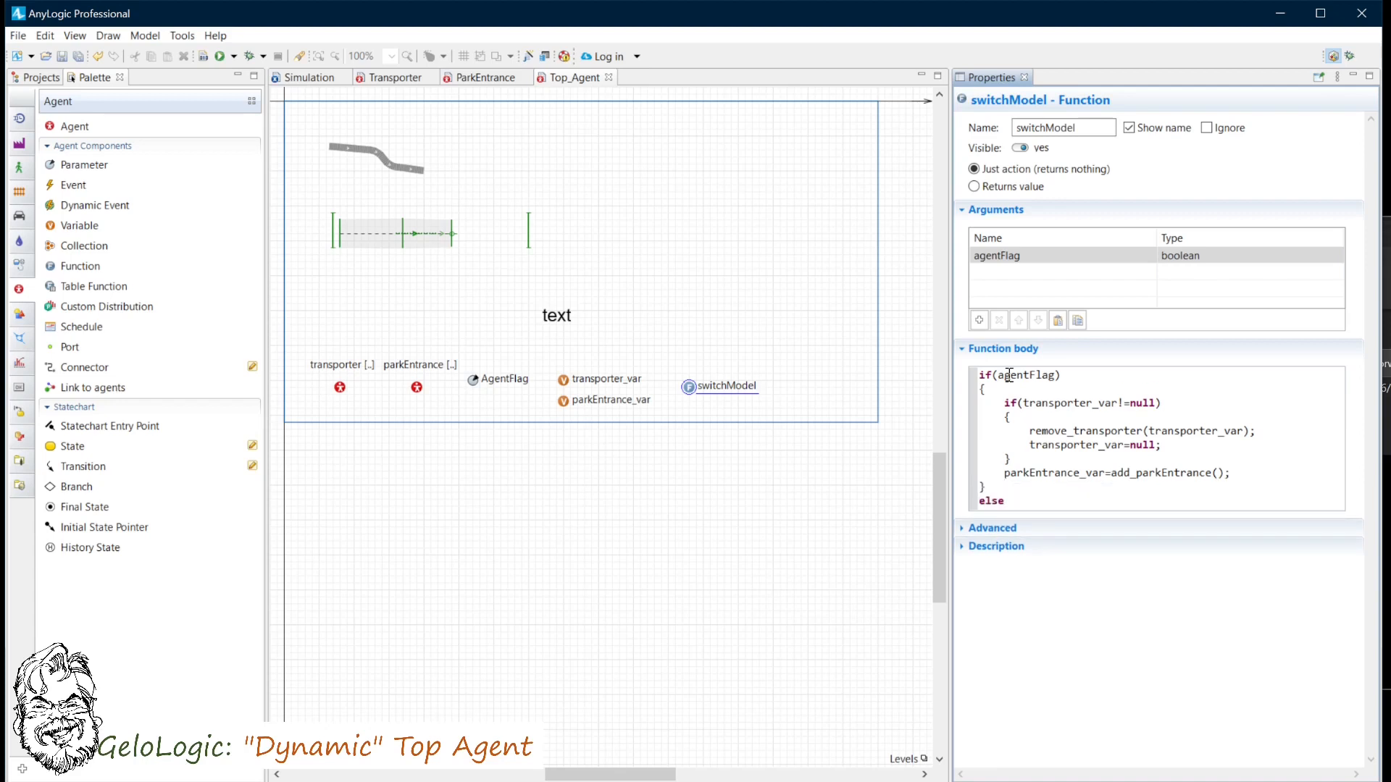
pyautogui.press('Return')
pyautogui.write('{')
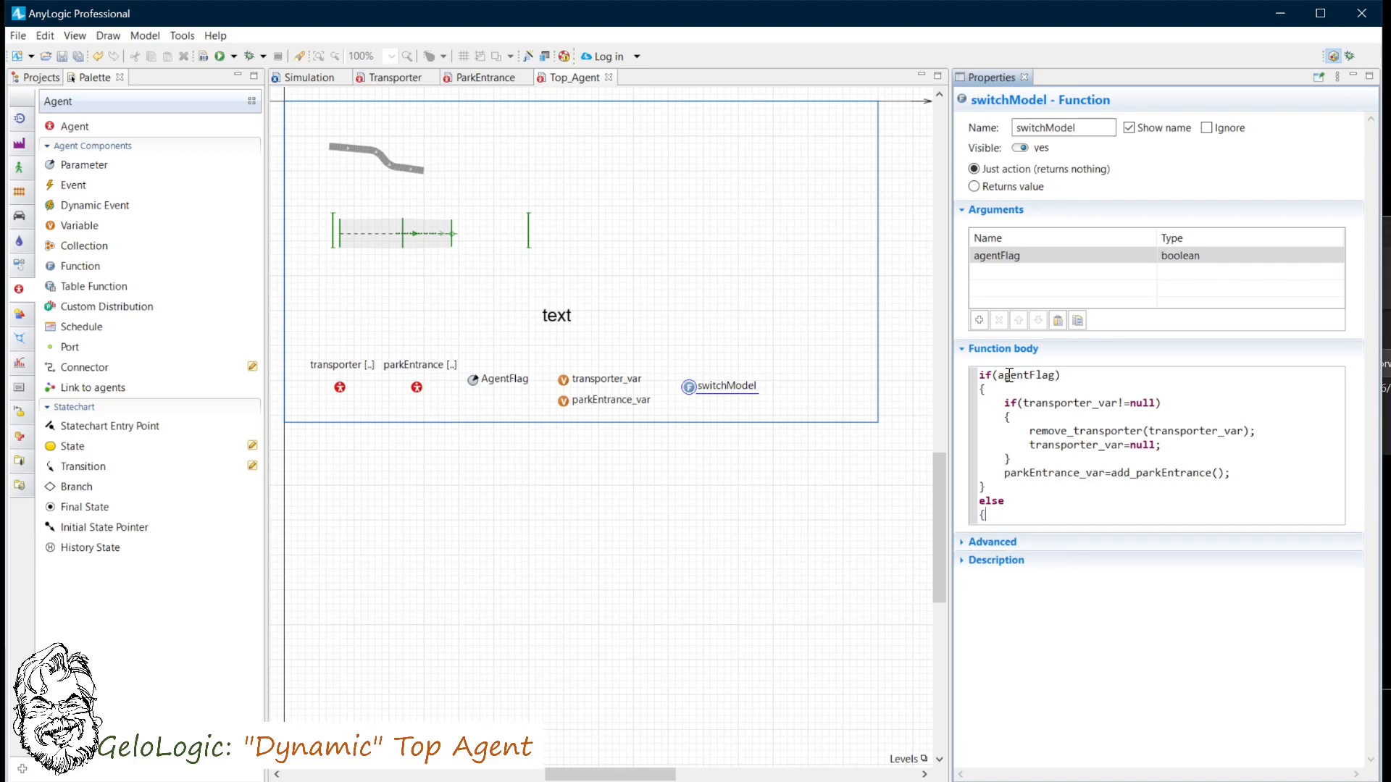
pyautogui.press('Return')
pyautogui.write('if')
pyautogui.write('(park')
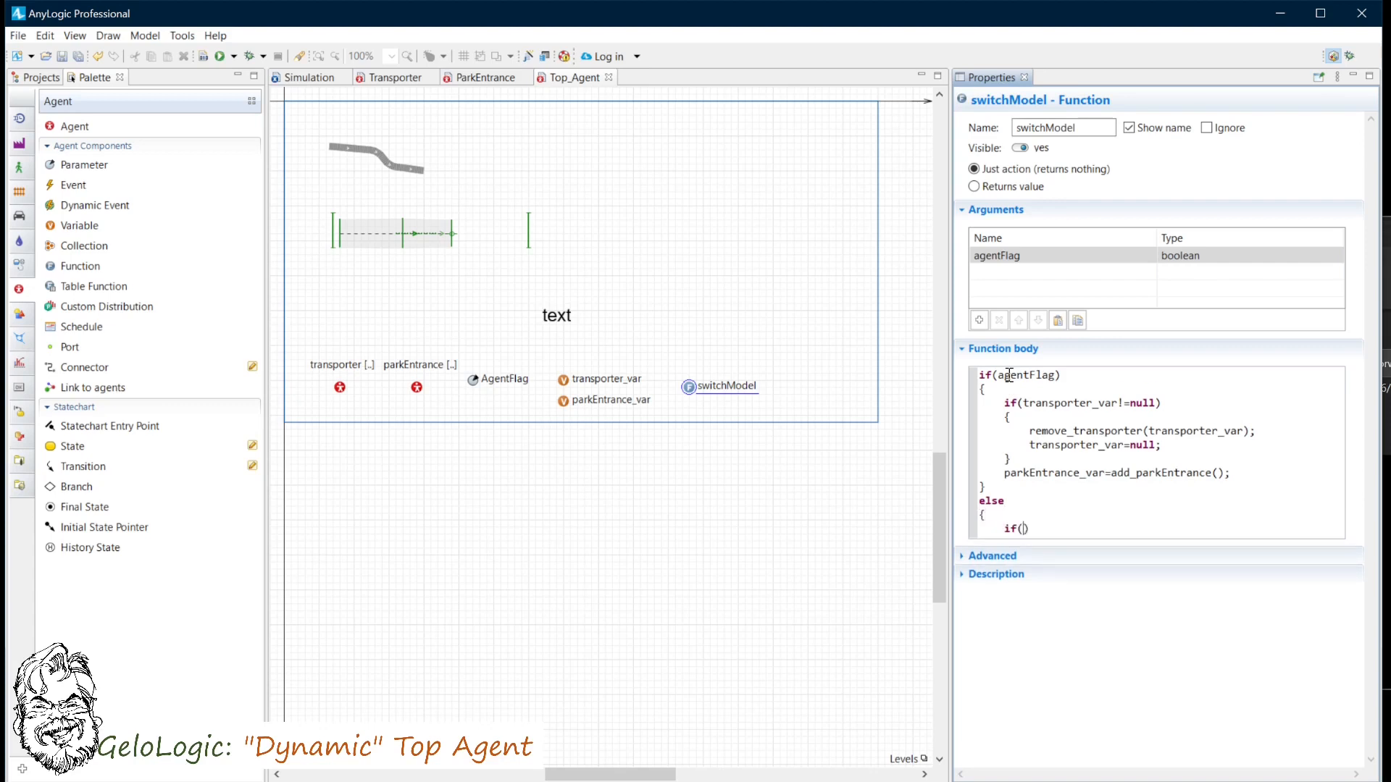
pyautogui.write('Entrance_var!=null')
pyautogui.press('Return')
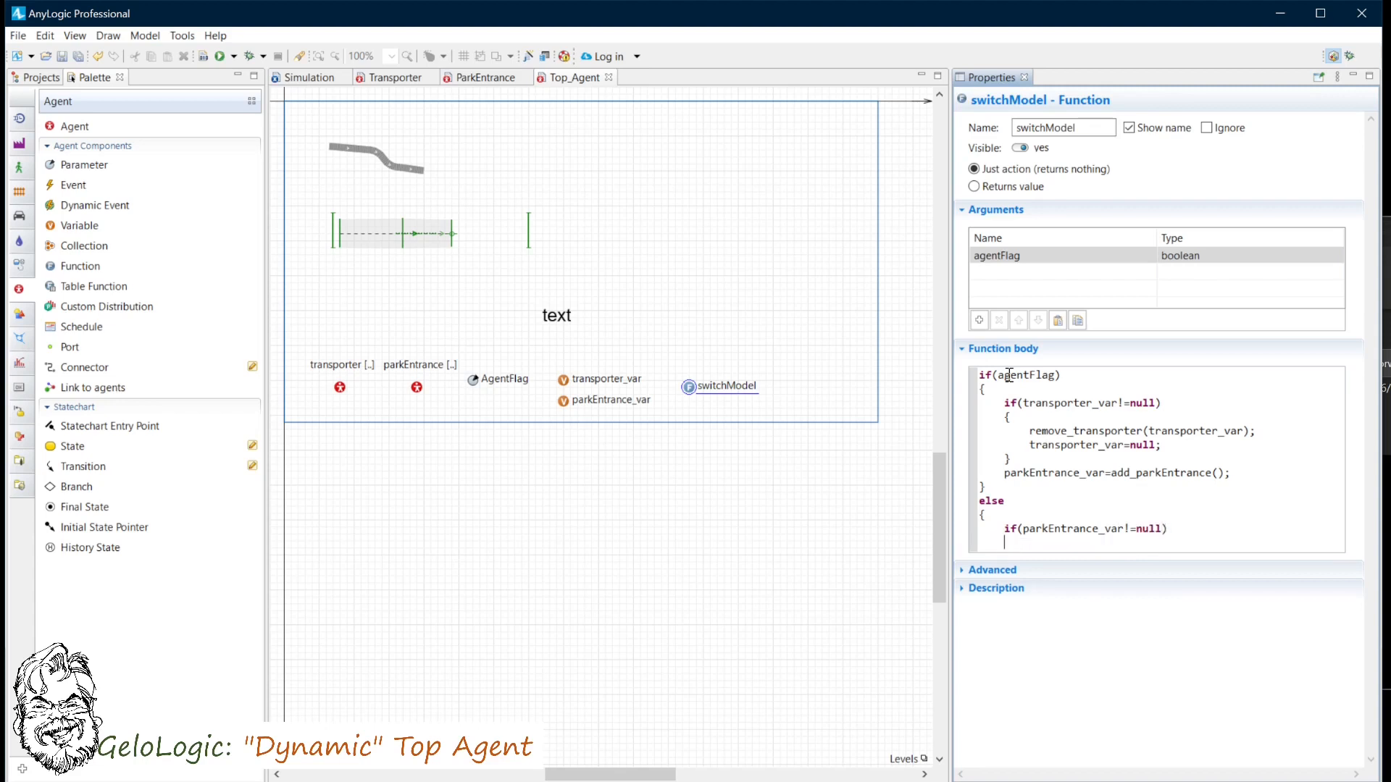
pyautogui.write('{')
pyautogui.press('Return')
# - Inside that check, call remove_parkEntrance(parkEntrance_var); and set parkEntrance_var=null;, then close it
pyautogui.write('parkEntrance')
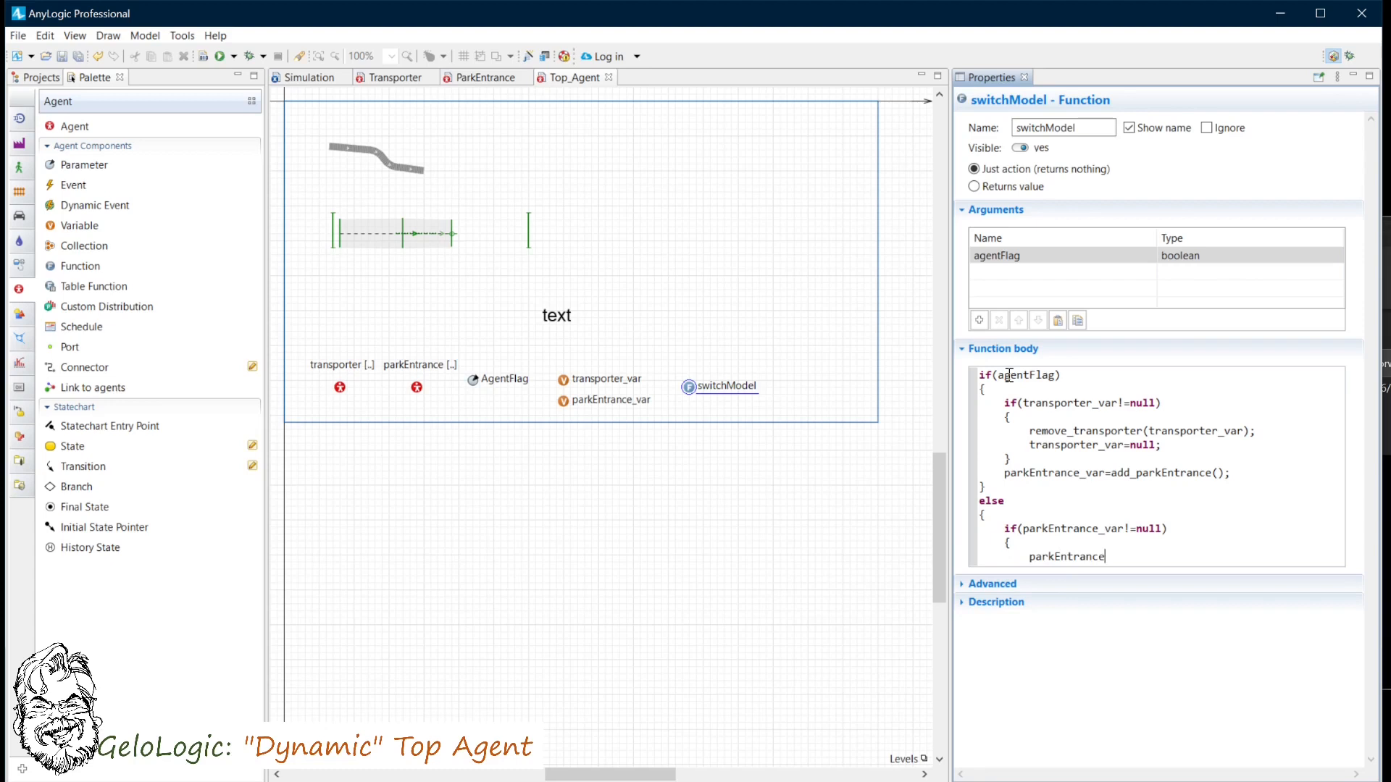
pyautogui.write('_var!=null) \t{ \t\tremove_')
pyautogui.press('End')
pyautogui.write('(parkEntranc')
pyautogui.write('e_var)')
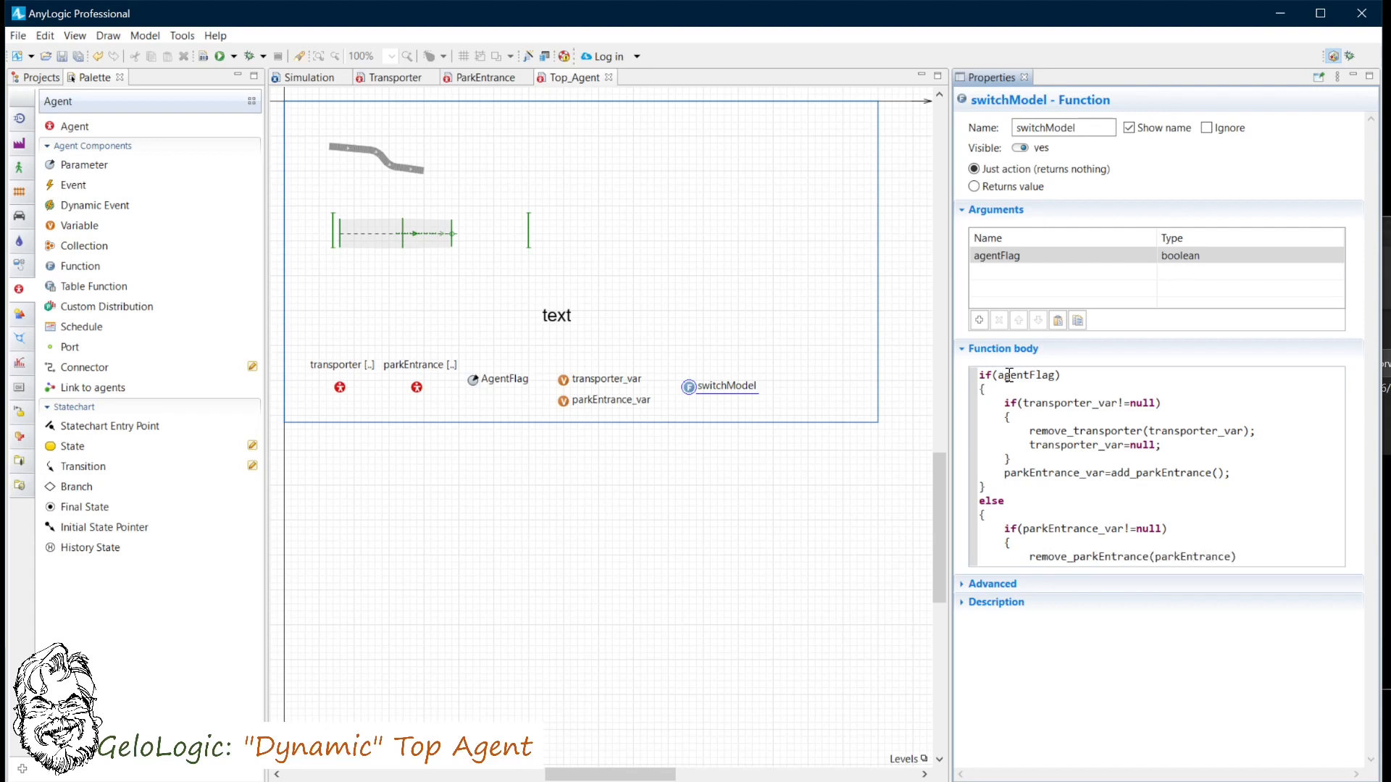
pyautogui.write(';')
pyautogui.press('Return')
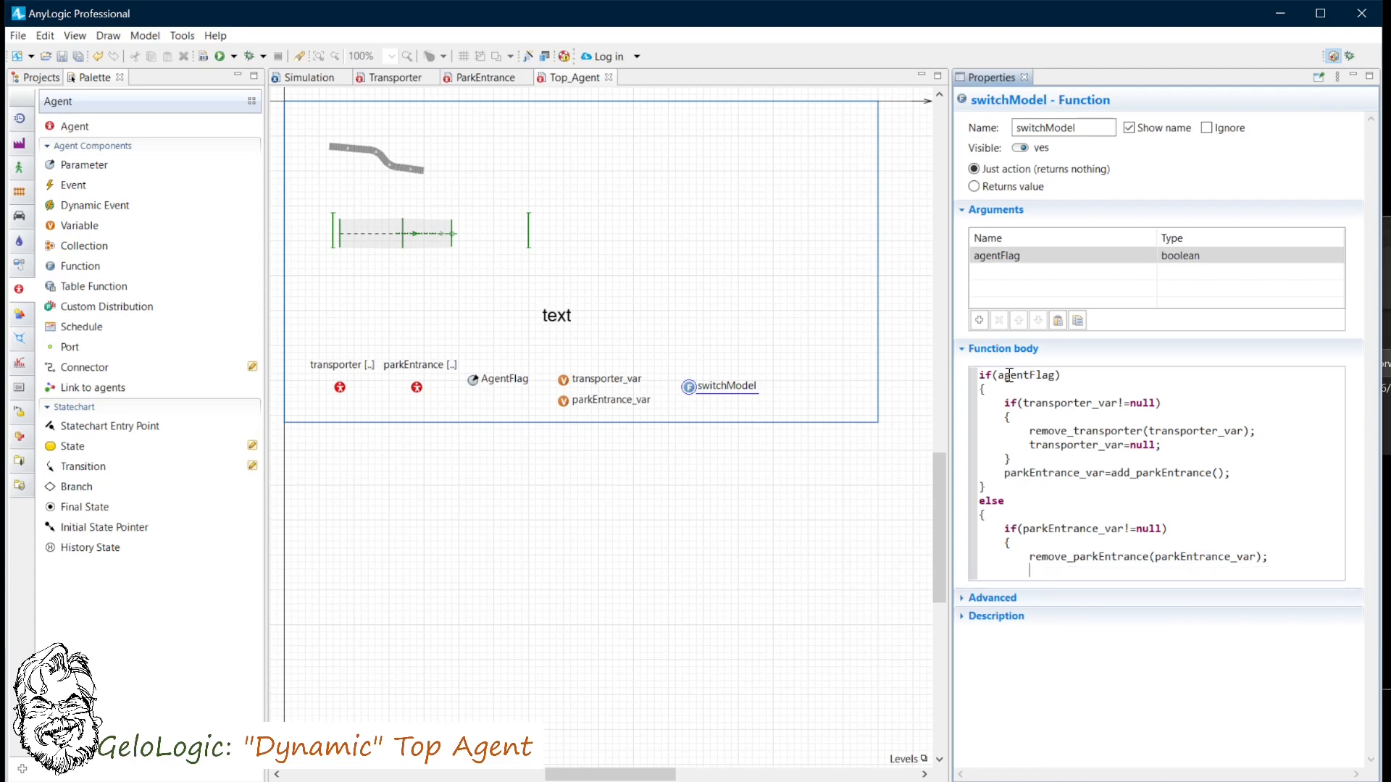
pyautogui.write('parkEntrance_var=null;')
pyautogui.press('Return')
pyautogui.write('}')
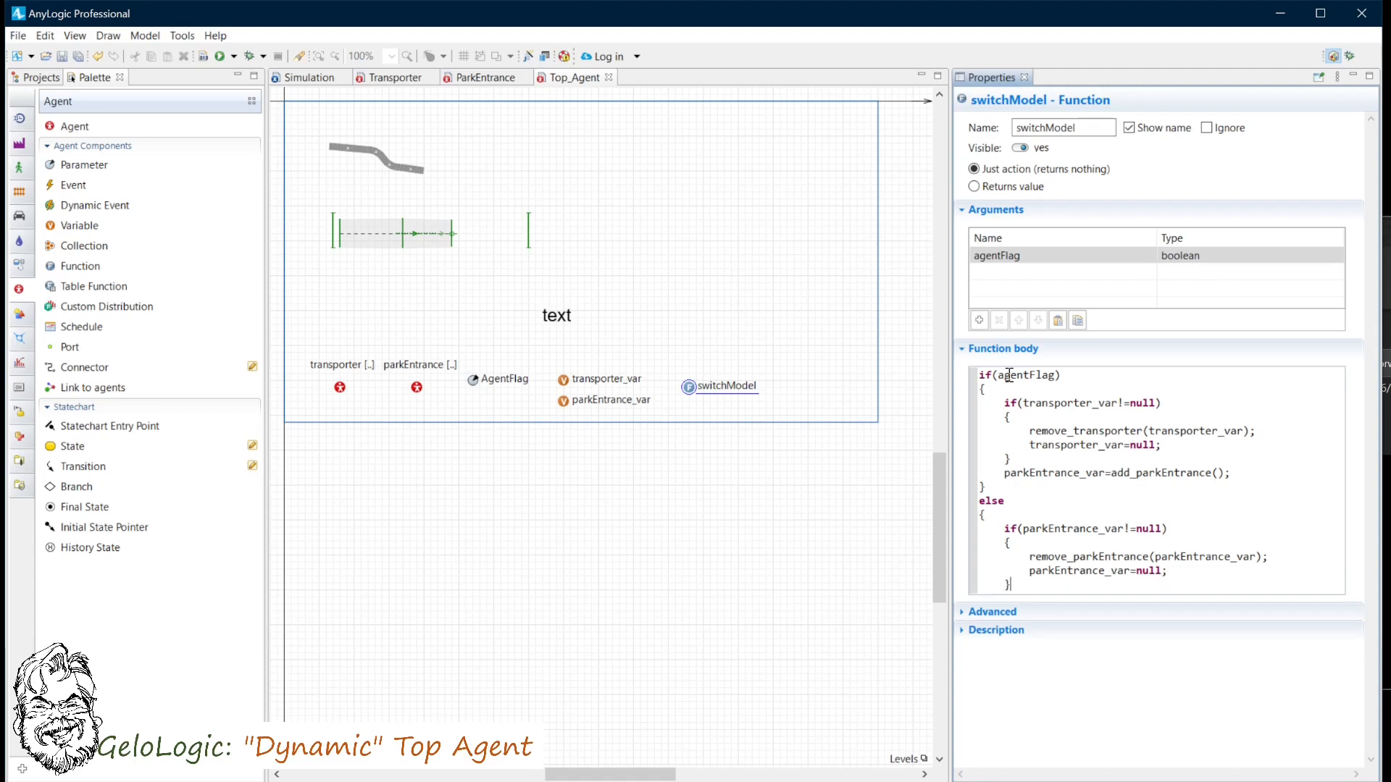
# - Finish the else block with transporter_var=add_transporter(); and a closing brace
pyautogui.press('Return')
pyautogui.write('transpo')
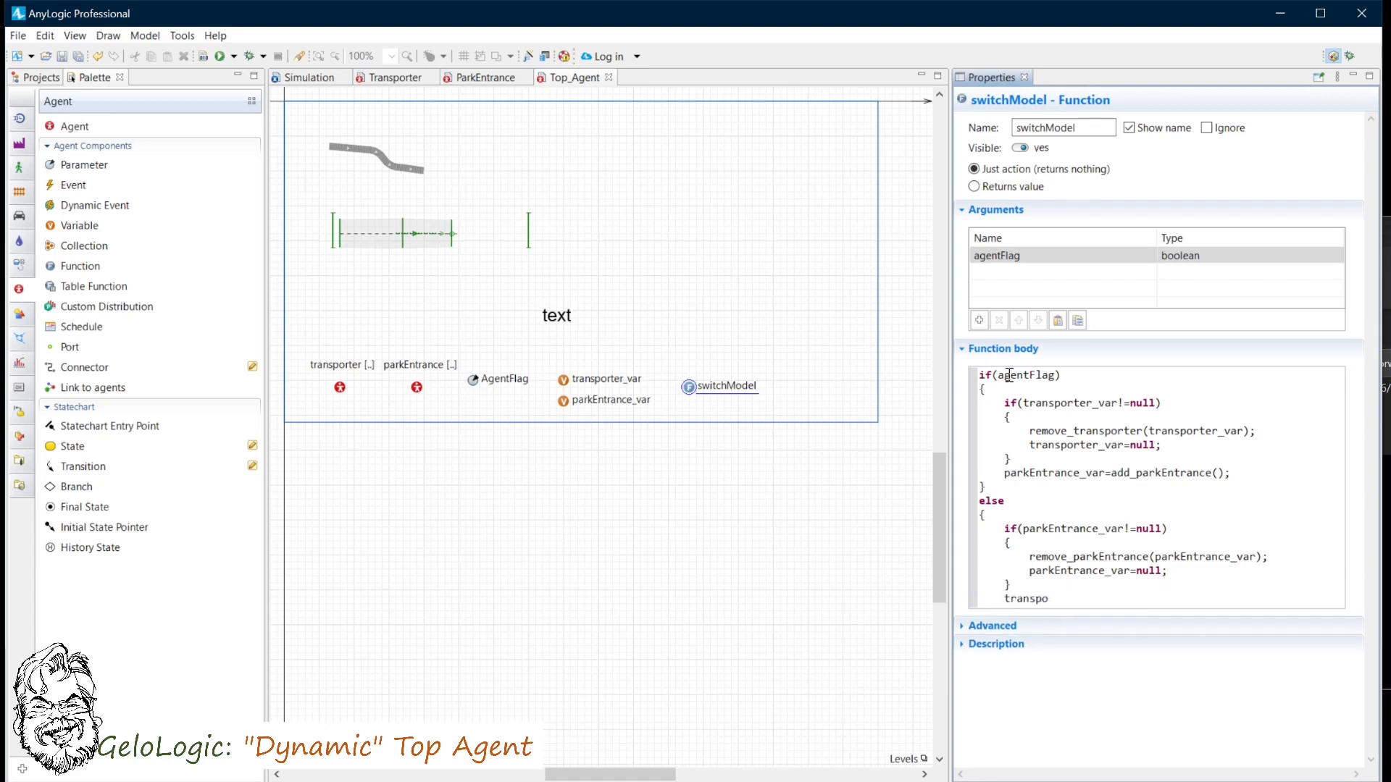
pyautogui.write('rter_var=add_transporter')
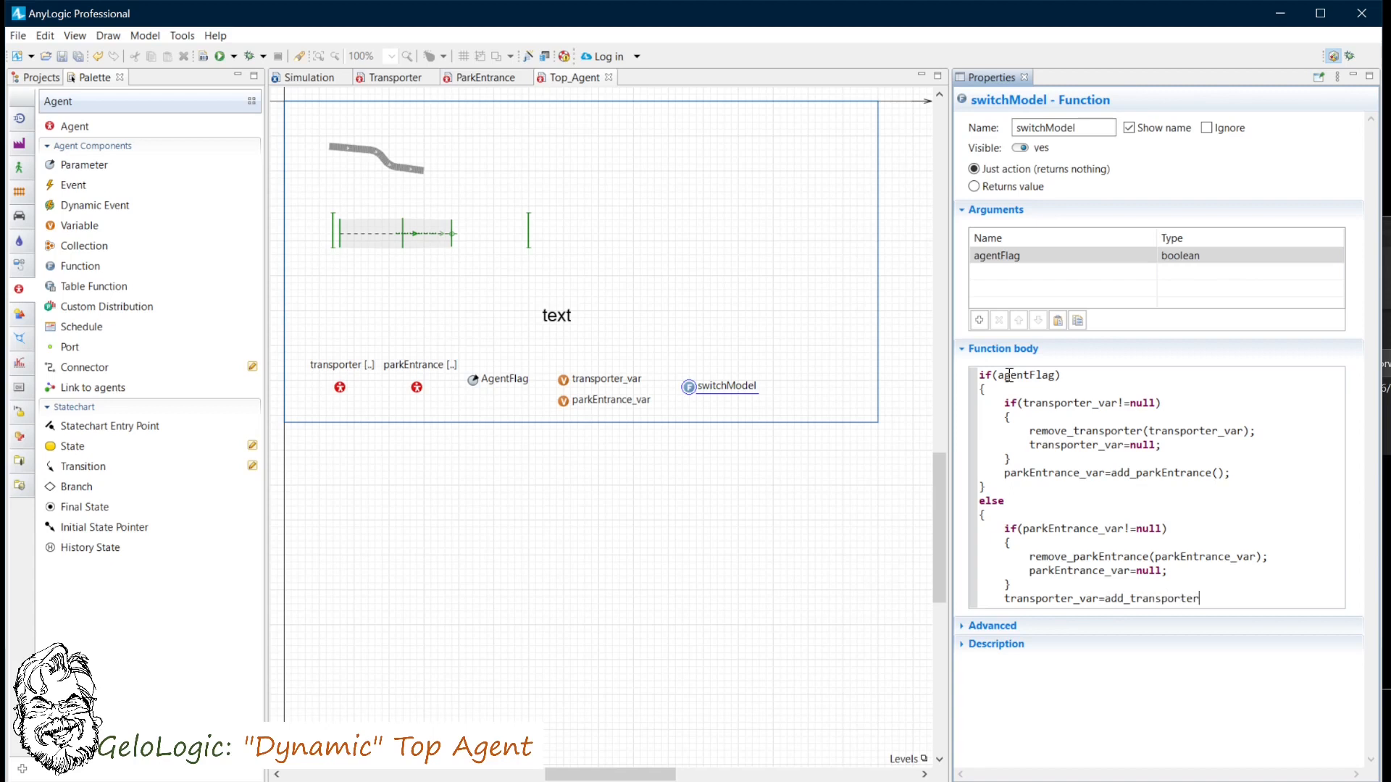
pyautogui.write('();')
pyautogui.press('Return')
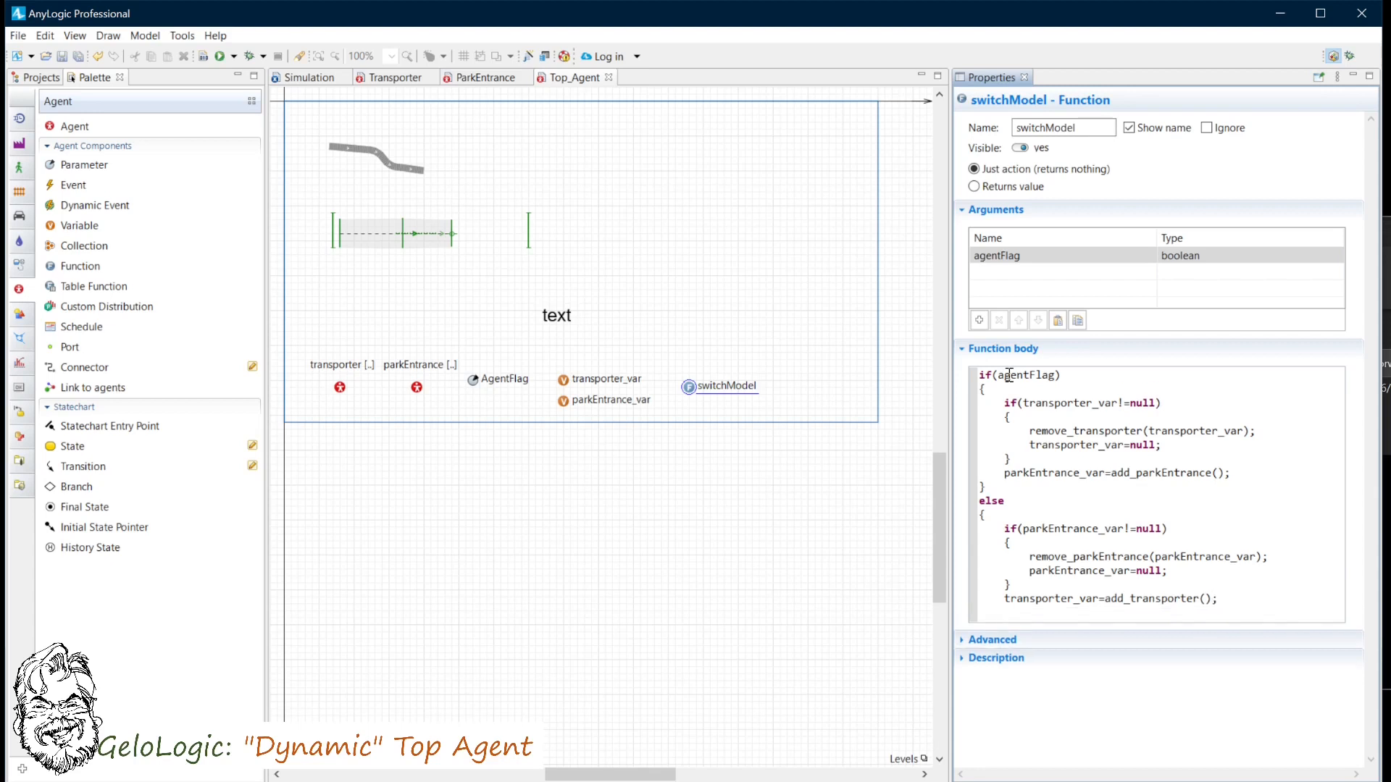
pyautogui.write('}')
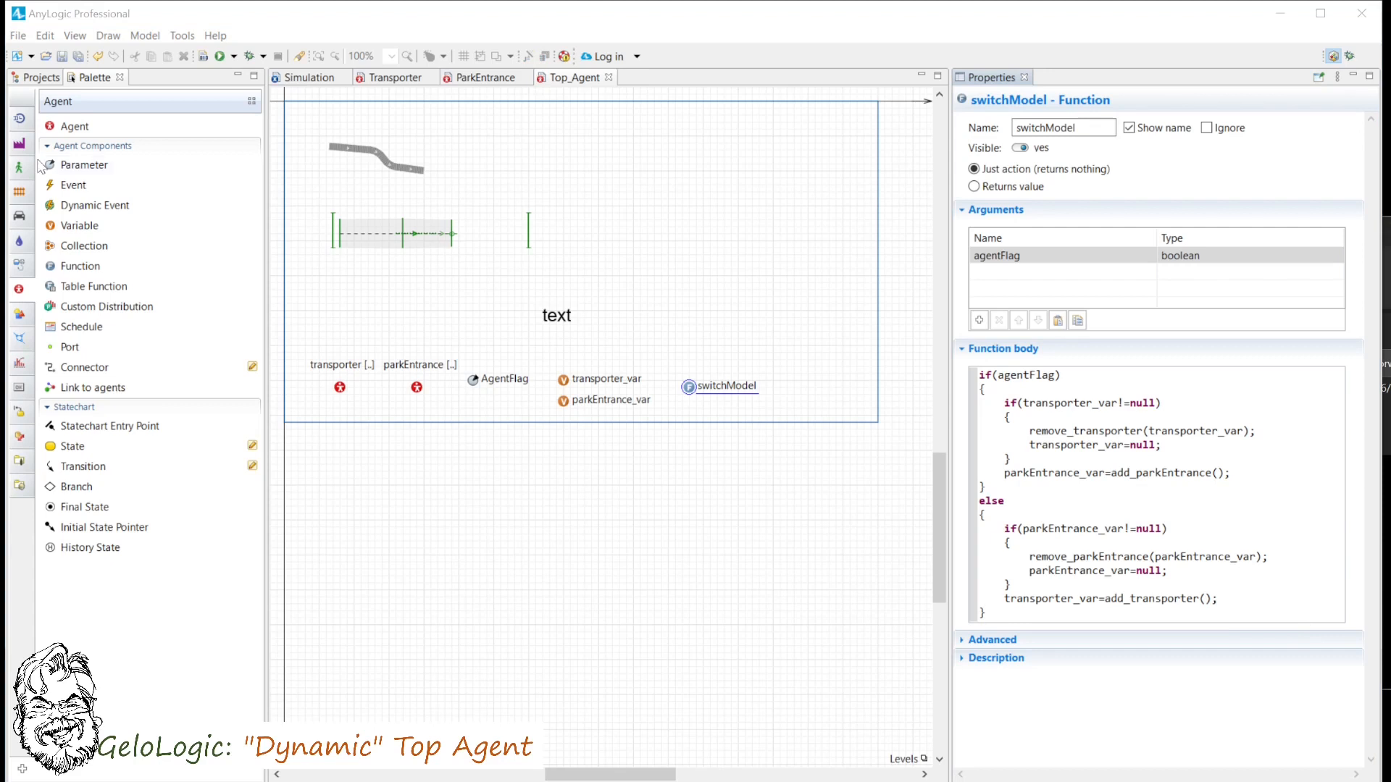
# - Place a Radio Buttons control on Top_Agent and rename its first item Park Entrance Model
pyautogui.click(20, 387)
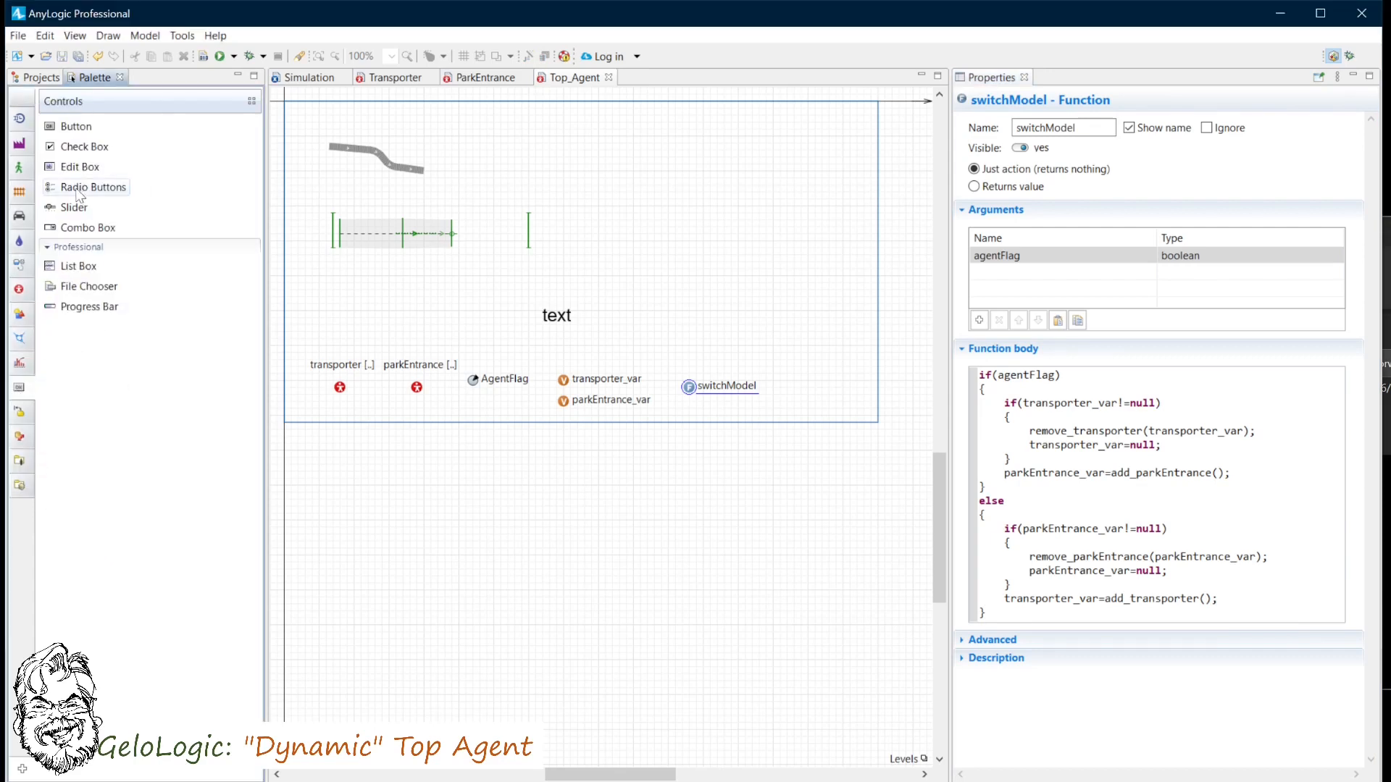
pyautogui.moveTo(79, 190); pyautogui.dragTo(660, 226)
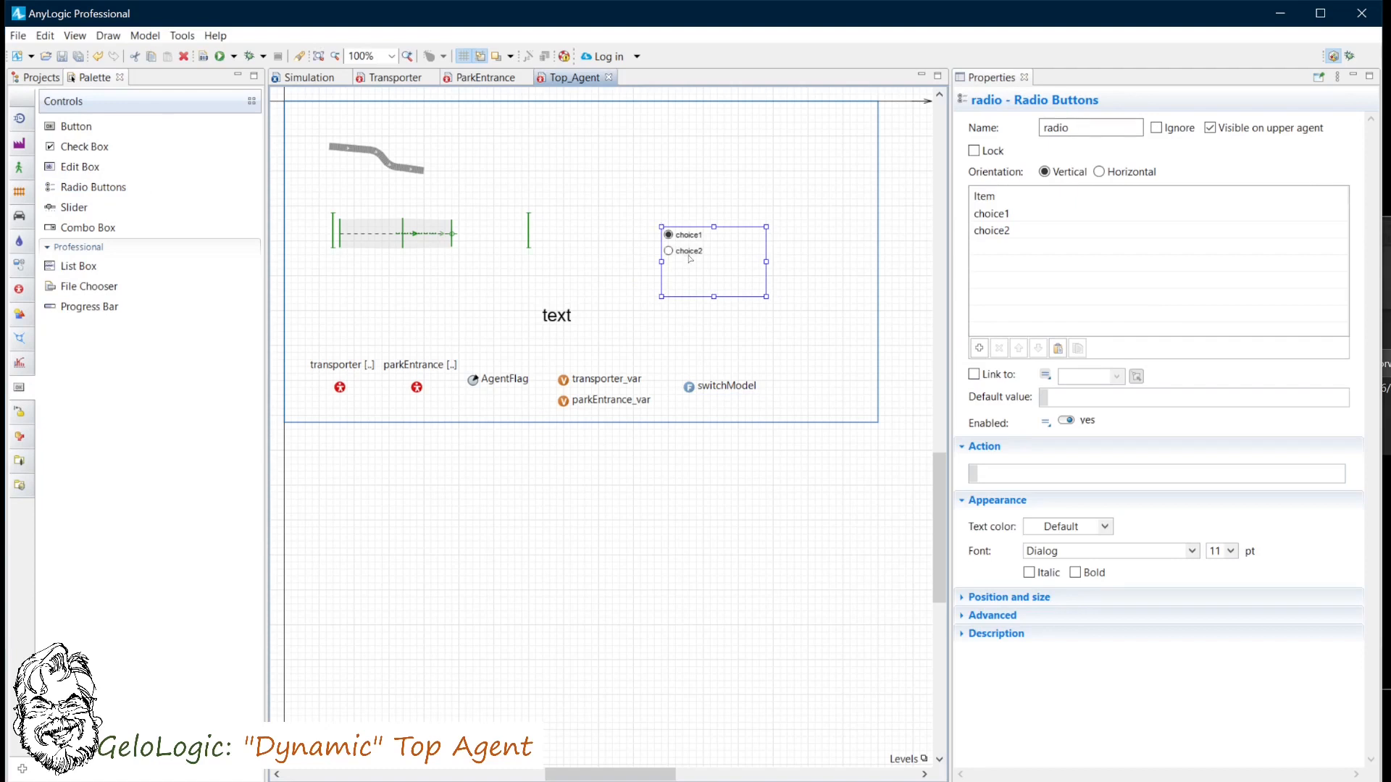
pyautogui.doubleClick(989, 215)
pyautogui.write('Park Entrance Model')
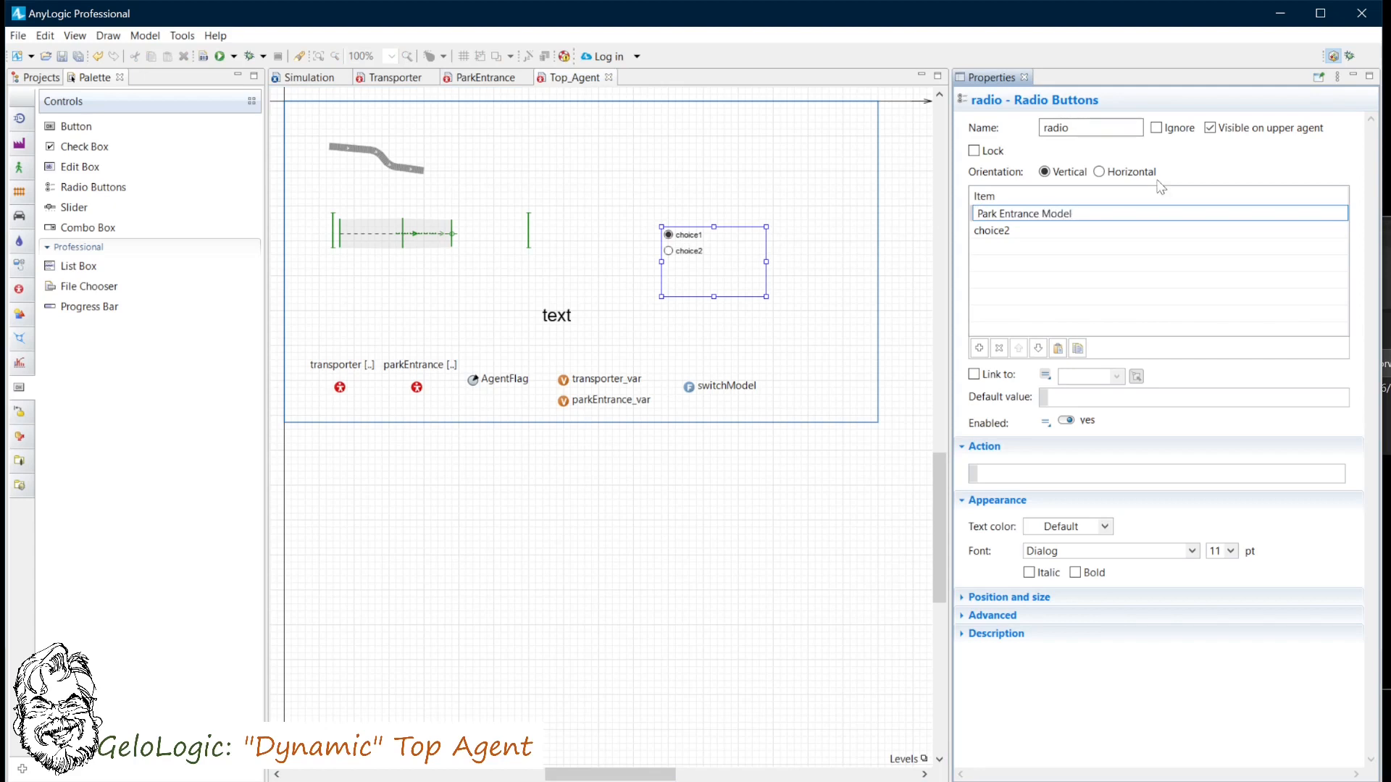
# - Rename the second radio button item Transporter Model
pyautogui.doubleClick(1007, 229)
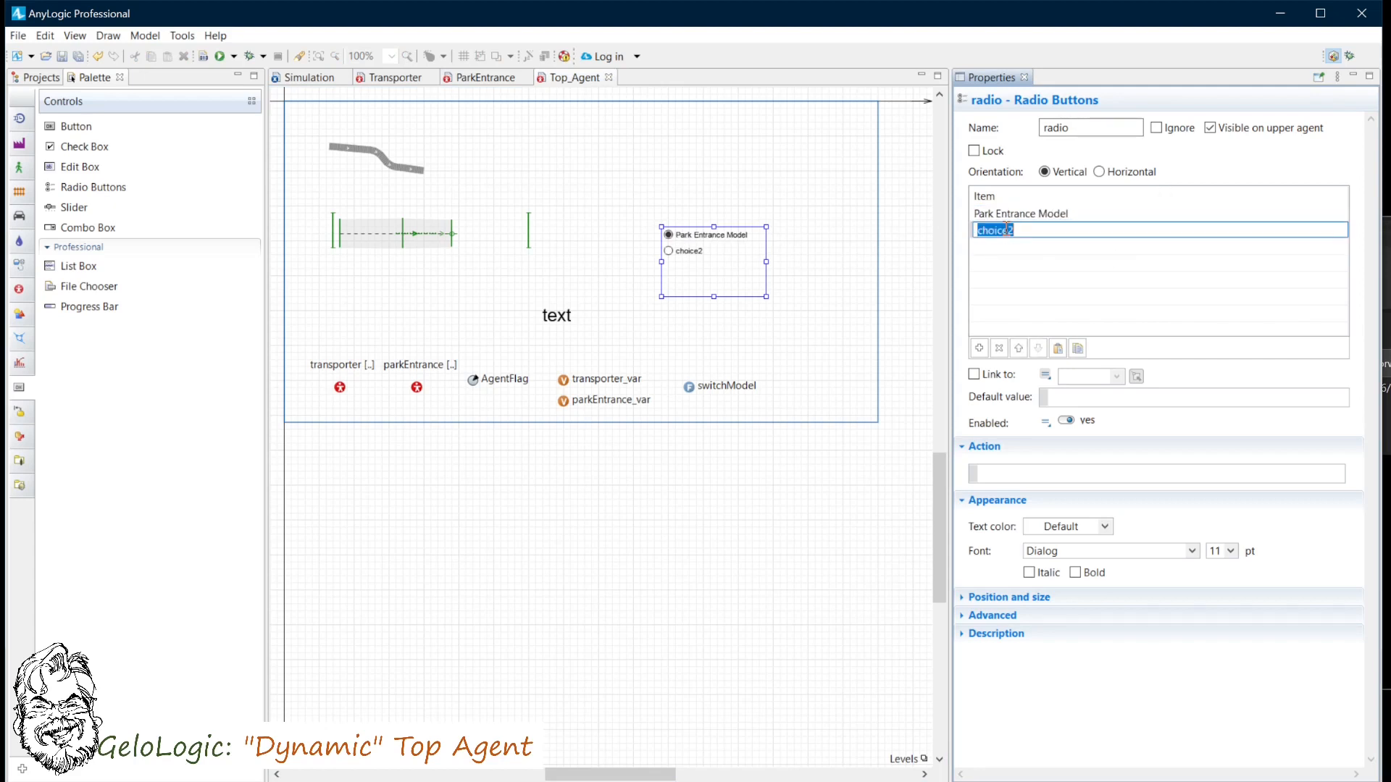
pyautogui.write('Transporter Model')
# - Set the radio buttons' font size to 26 and widen the control to fit the labels
pyautogui.click(1231, 552)
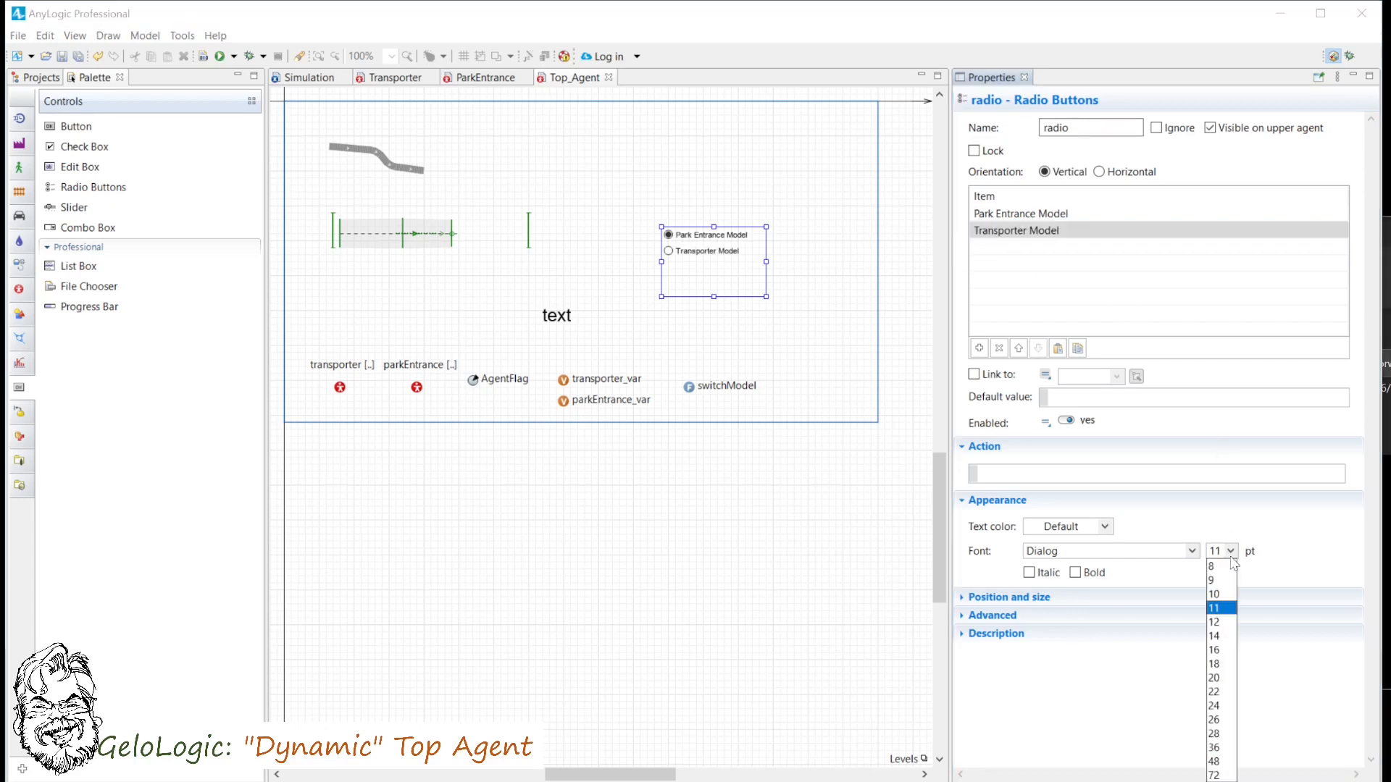
pyautogui.click(1215, 719)
pyautogui.moveTo(765, 261); pyautogui.dragTo(848, 258)
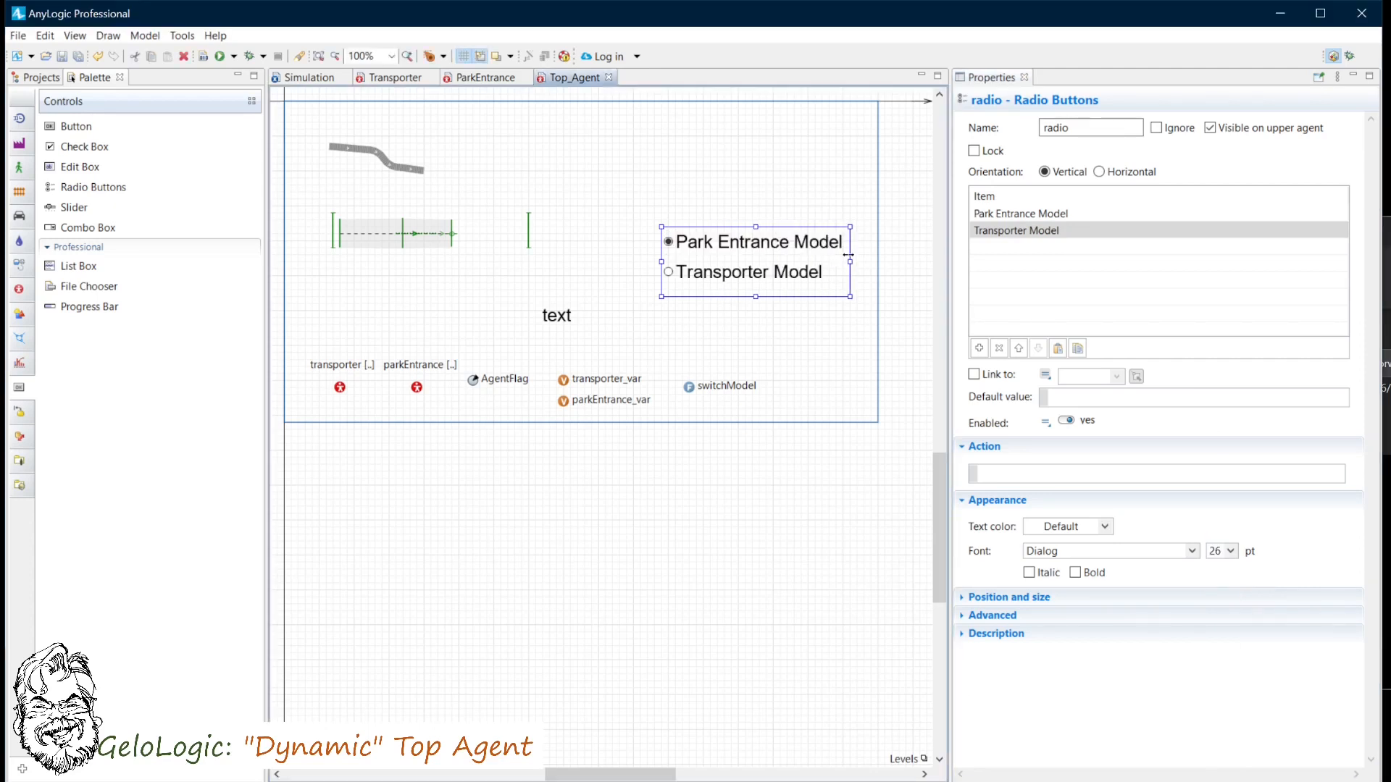
# - Move the radio buttons to the top of the Top_Agent canvas and set their action to switchModel(radio.getValue()==0)
pyautogui.moveTo(728, 248); pyautogui.dragTo(558, 131)
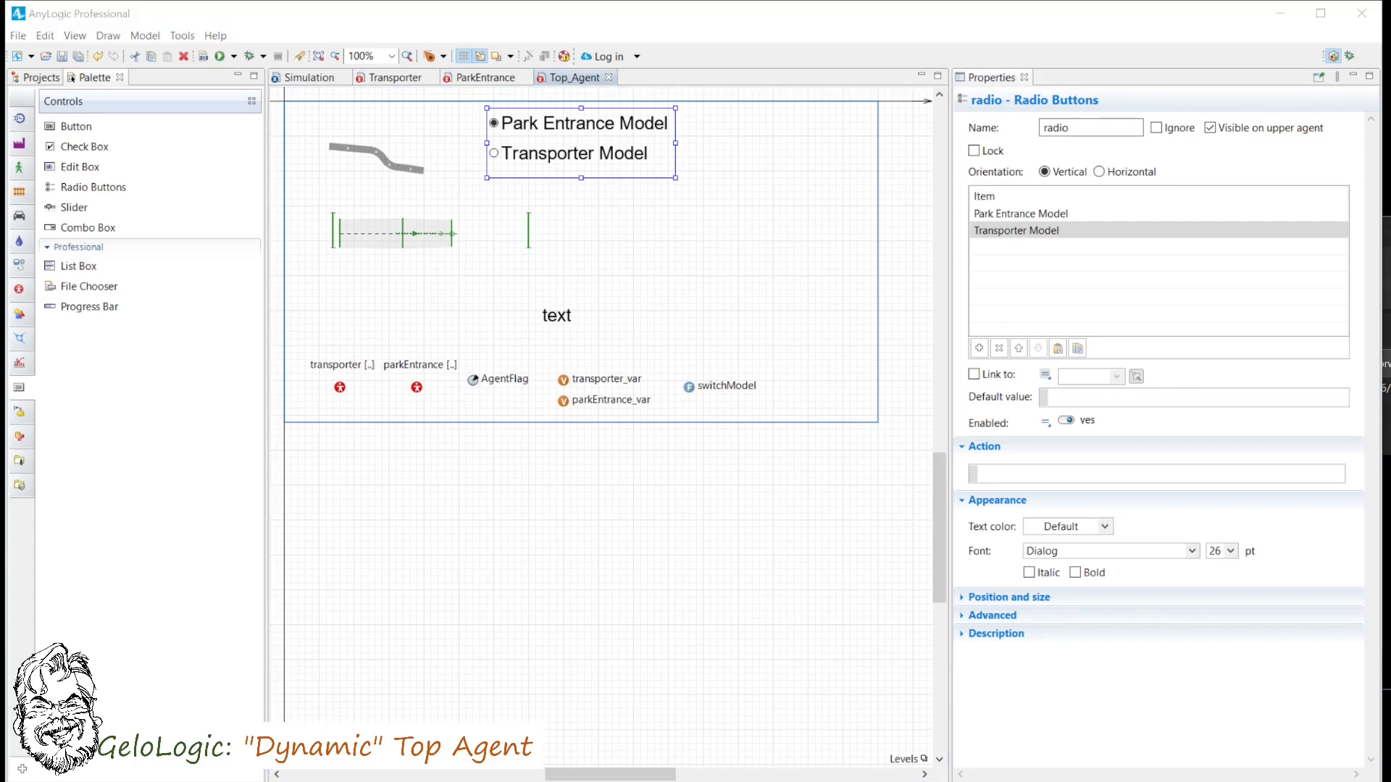
pyautogui.click(1006, 472)
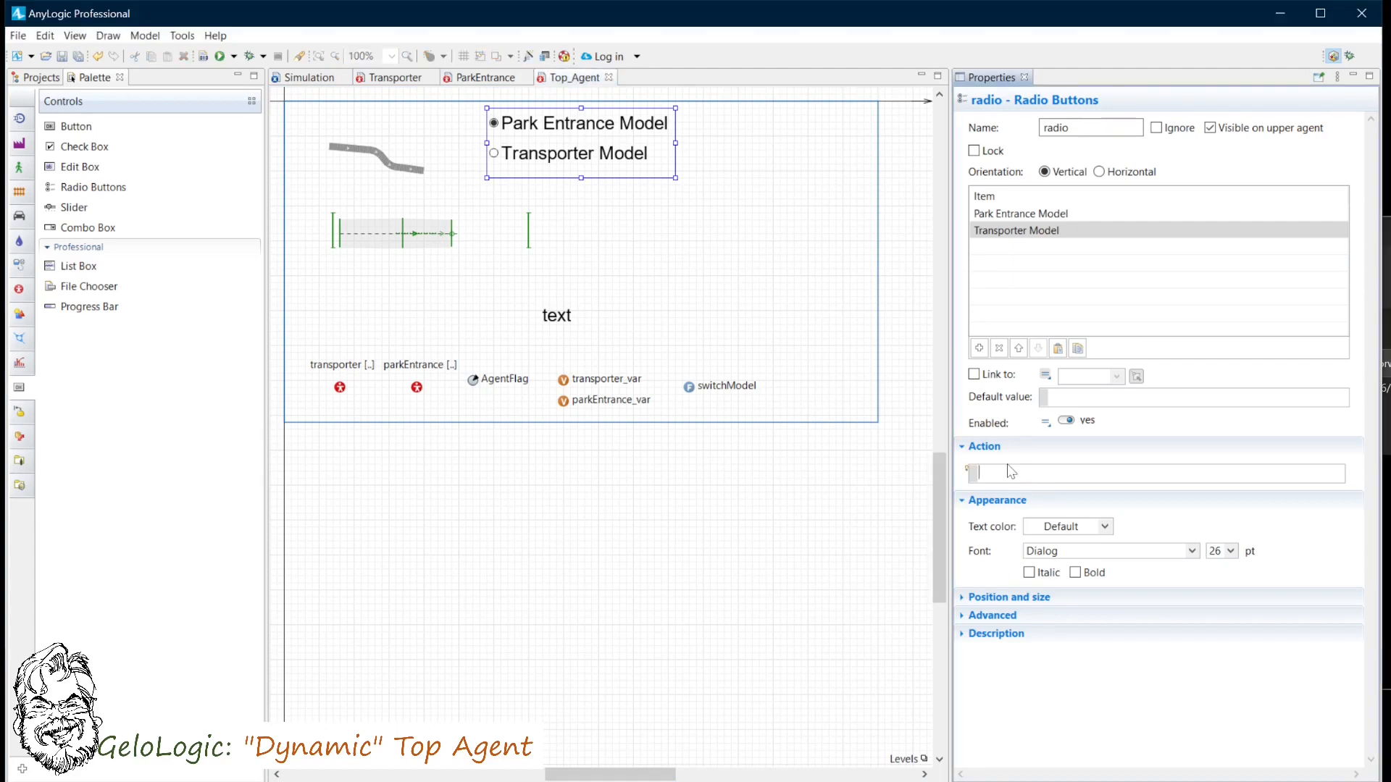
pyautogui.write('switchM')
pyautogui.write('odel')
pyautogui.write('()')
pyautogui.write('radio.')
pyautogui.doubleClick(1142, 500)
pyautogui.write('==0')
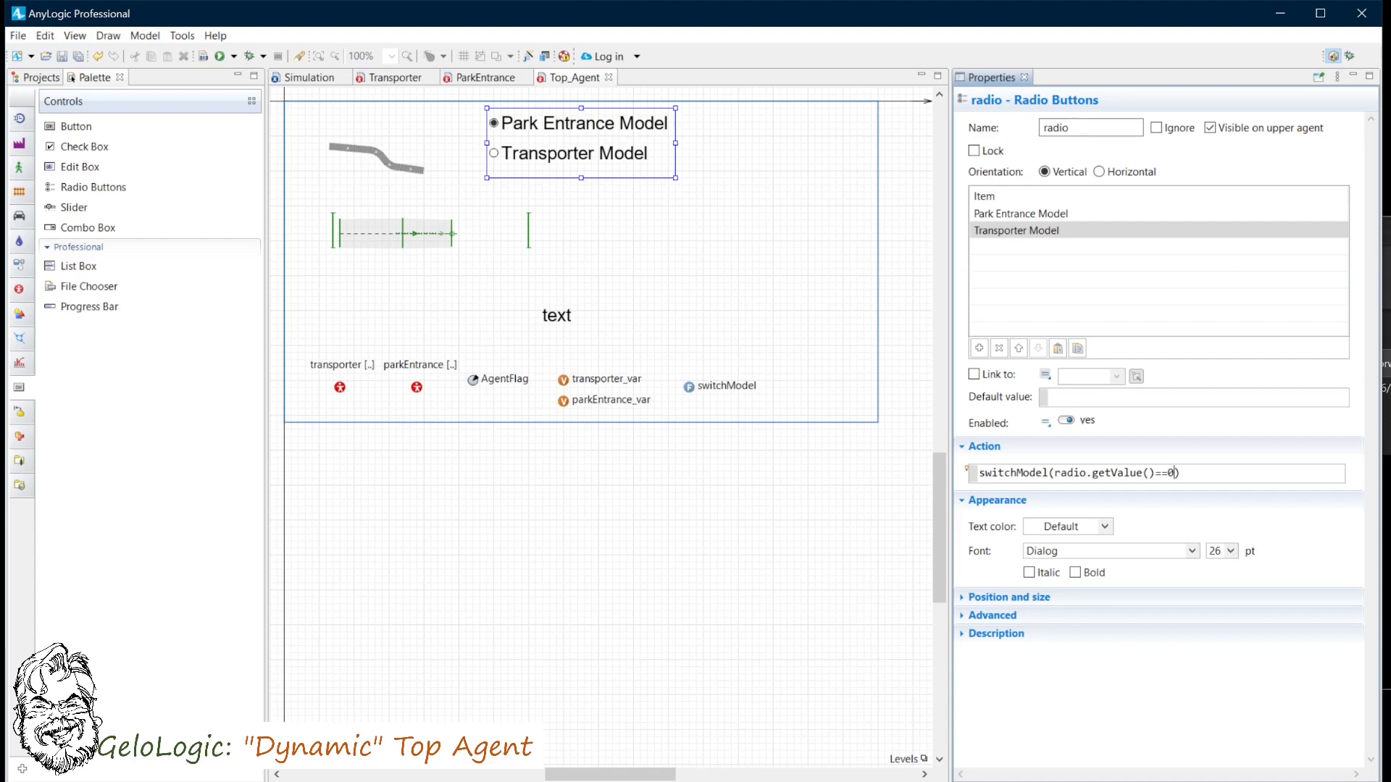
# - Copy the radio buttons from Top_Agent and paste them onto the Simulation experiment's canvas
pyautogui.rightClick(543, 129)
pyautogui.click(577, 153)
pyautogui.click(310, 78)
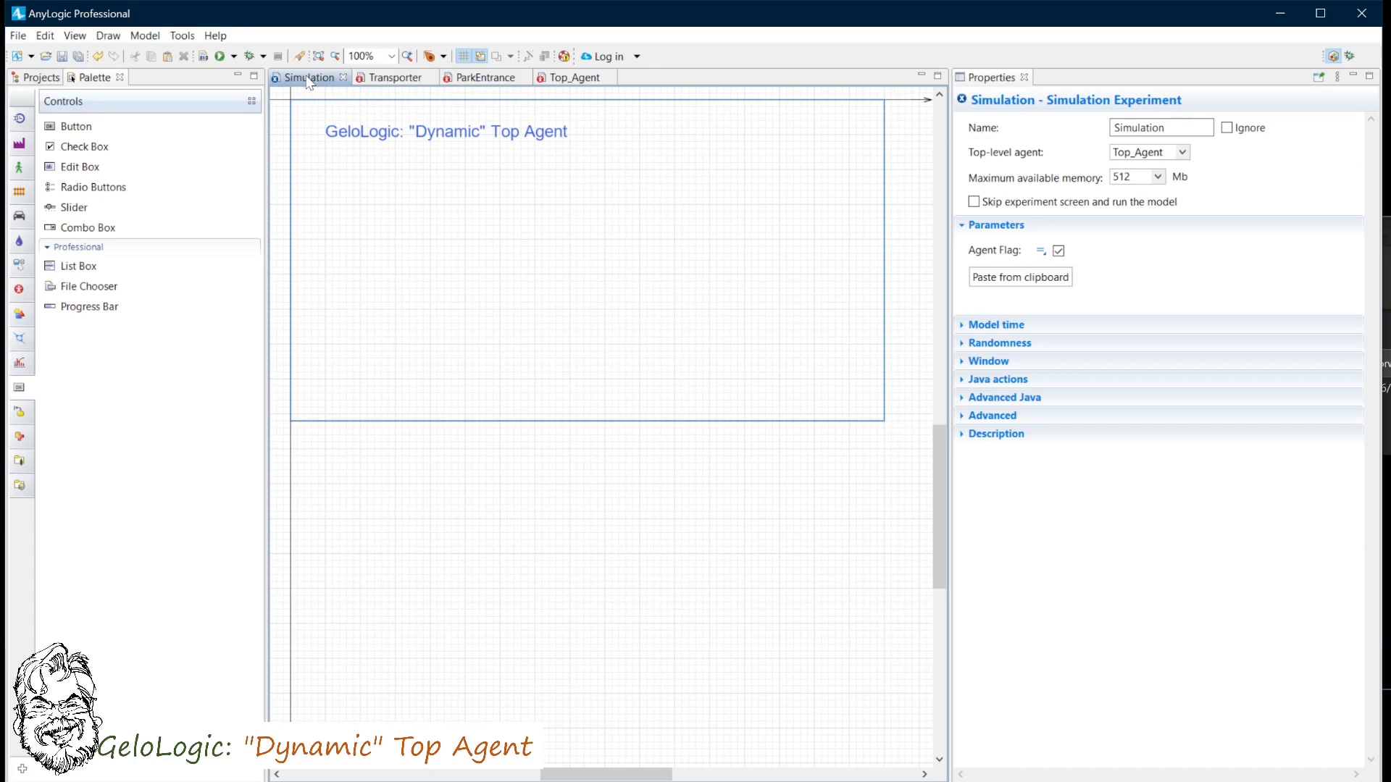
pyautogui.rightClick(357, 211)
pyautogui.click(391, 249)
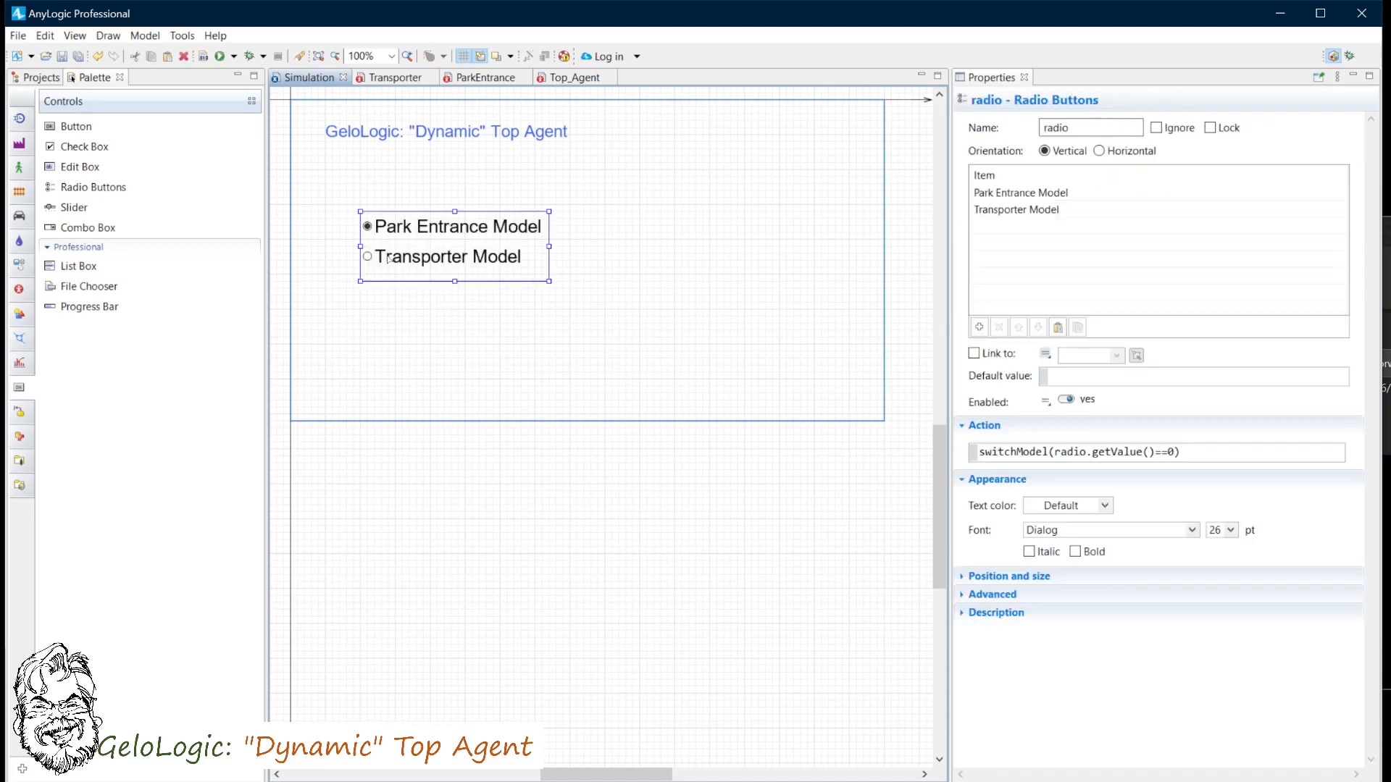
# - Clear the action code of the pasted radio buttons on the Simulation experiment
pyautogui.moveTo(1182, 453); pyautogui.dragTo(955, 484)
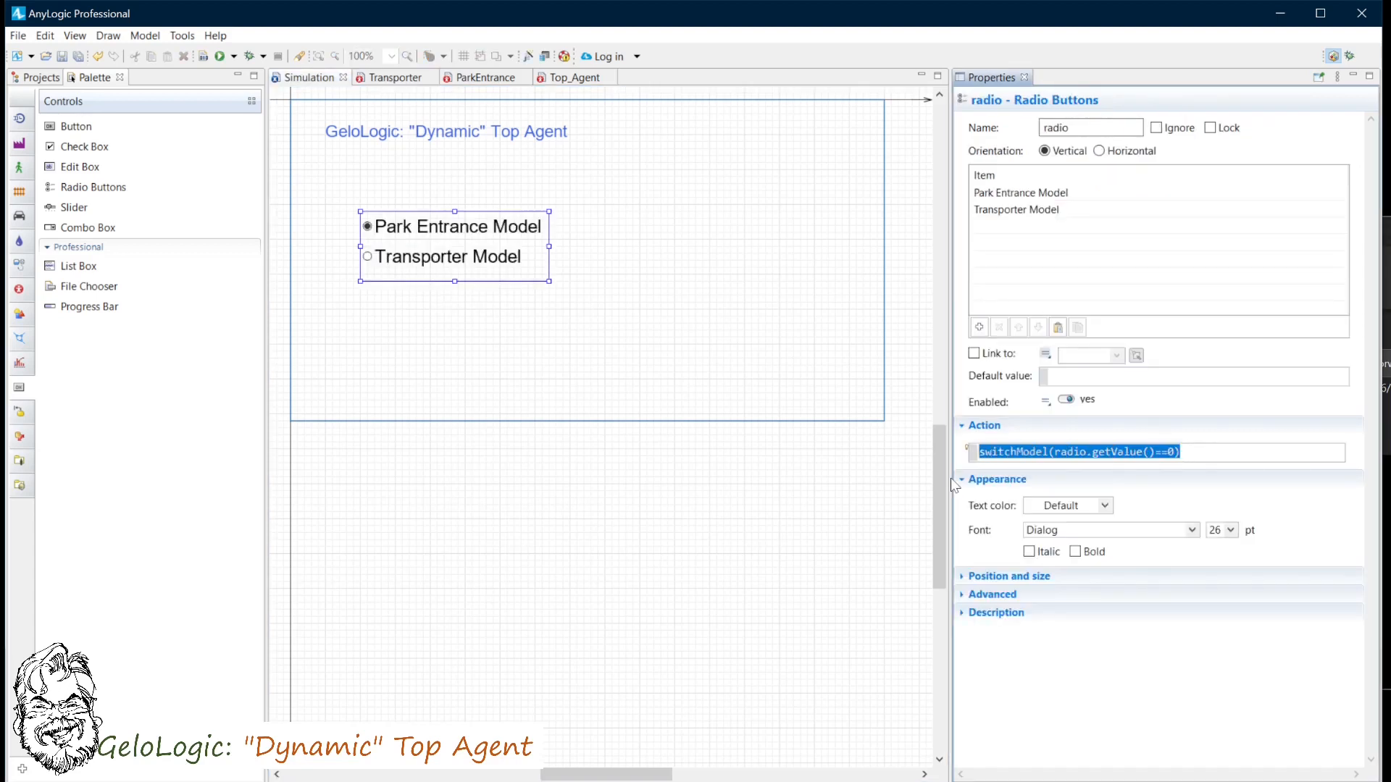
pyautogui.press('Delete')
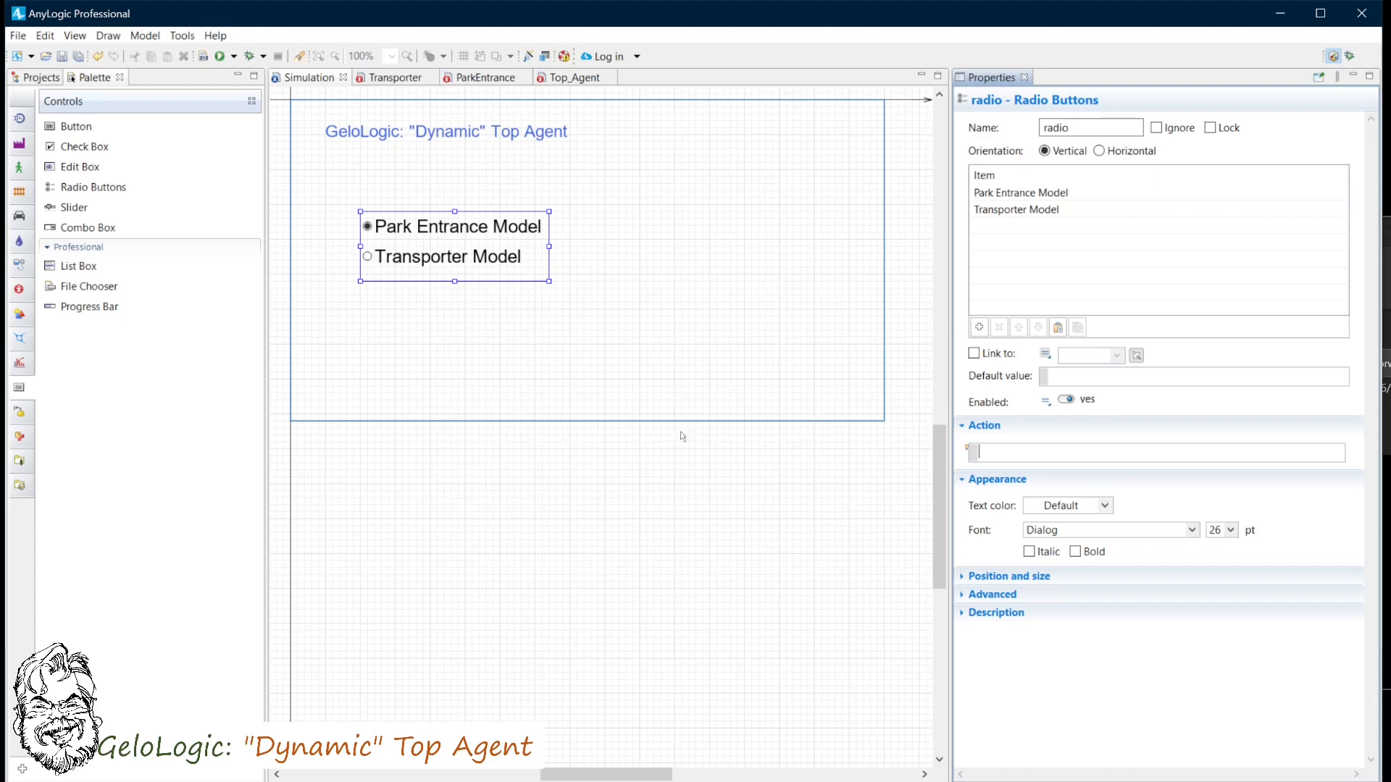
pyautogui.click(688, 382)
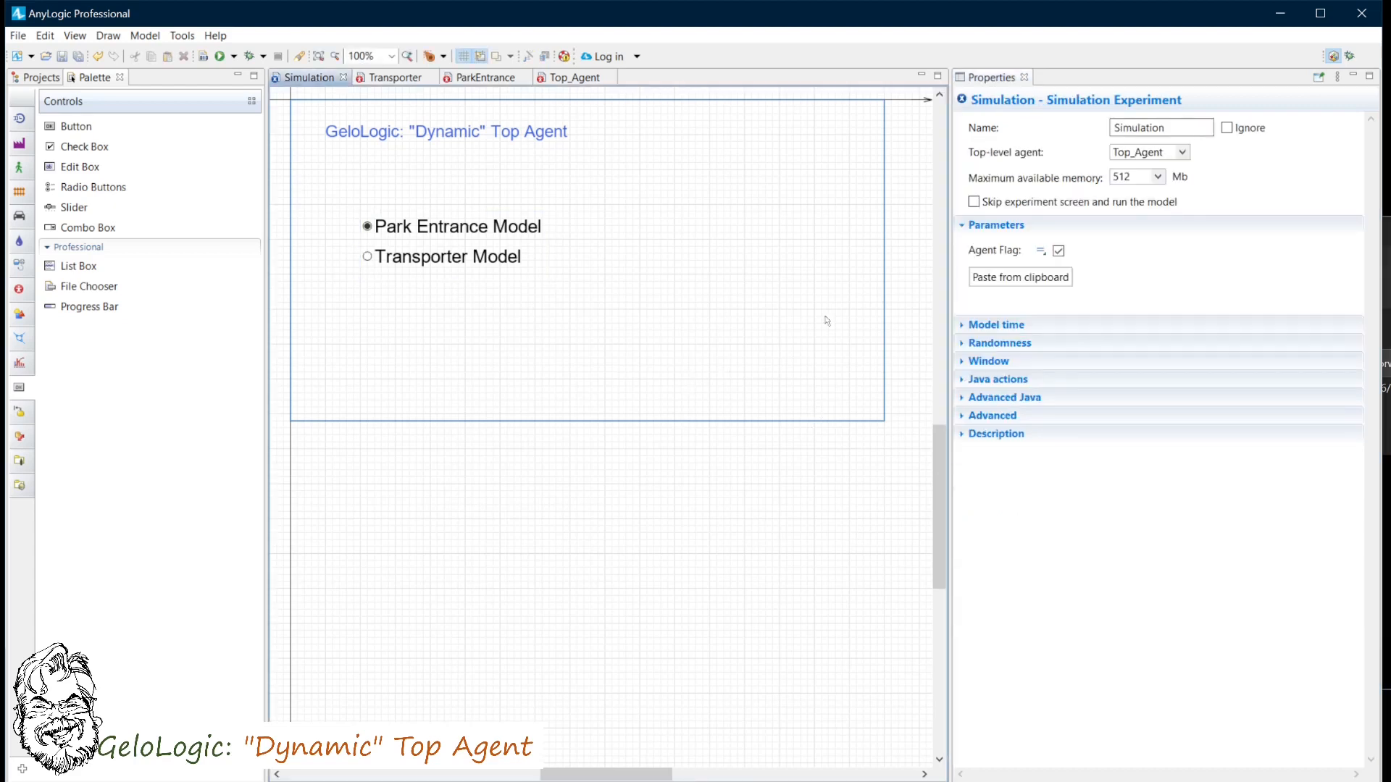
# - Make the experiment's Agent Flag parameter a dynamic value set to radio.getValue()==0
pyautogui.click(1042, 251)
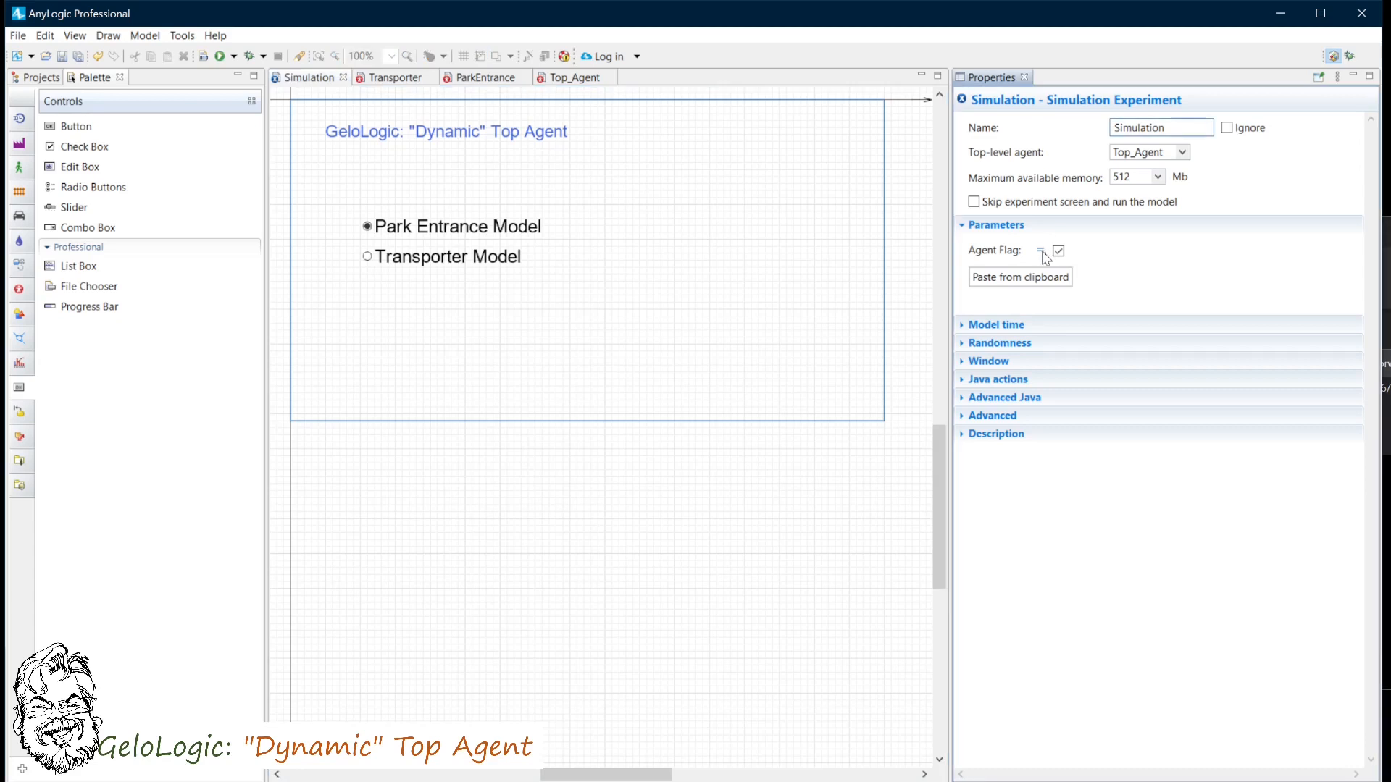
pyautogui.click(1065, 284)
pyautogui.doubleClick(1077, 253)
pyautogui.write('radio.get')
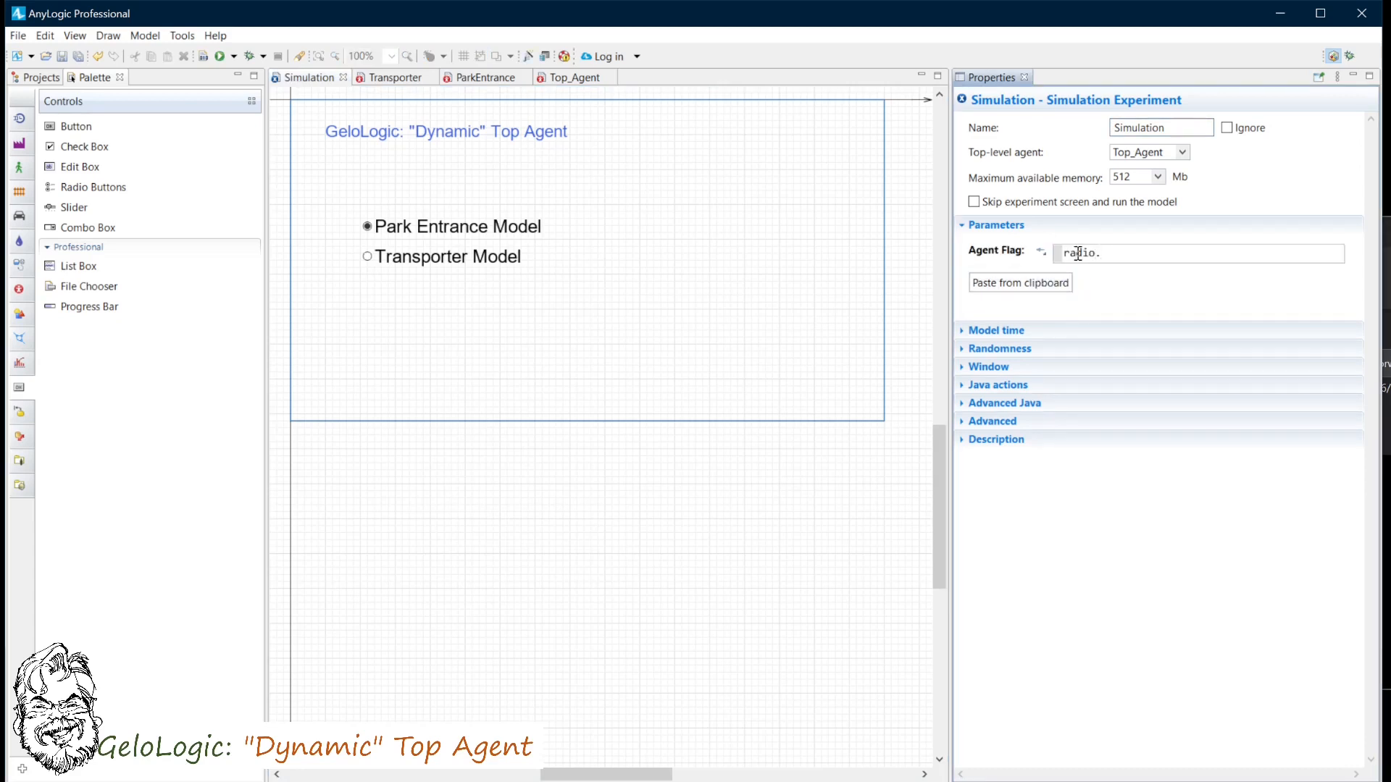
pyautogui.hotkey('ctrl', 'space')
pyautogui.press('Return')
pyautogui.write('==0')
# - Set Top_Agent's On startup action to radio.setValue((AgentFlag)?0:1, true);
pyautogui.click(571, 80)
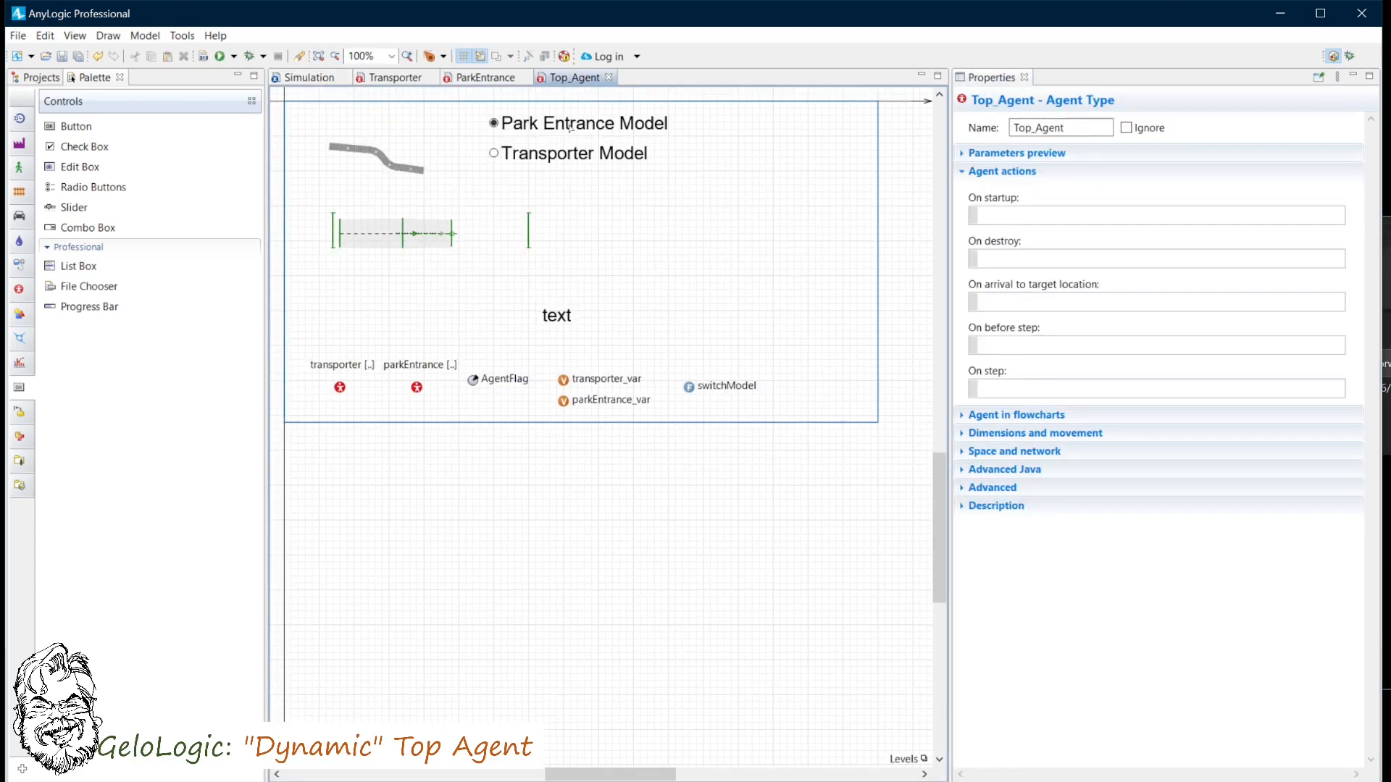
pyautogui.click(570, 128)
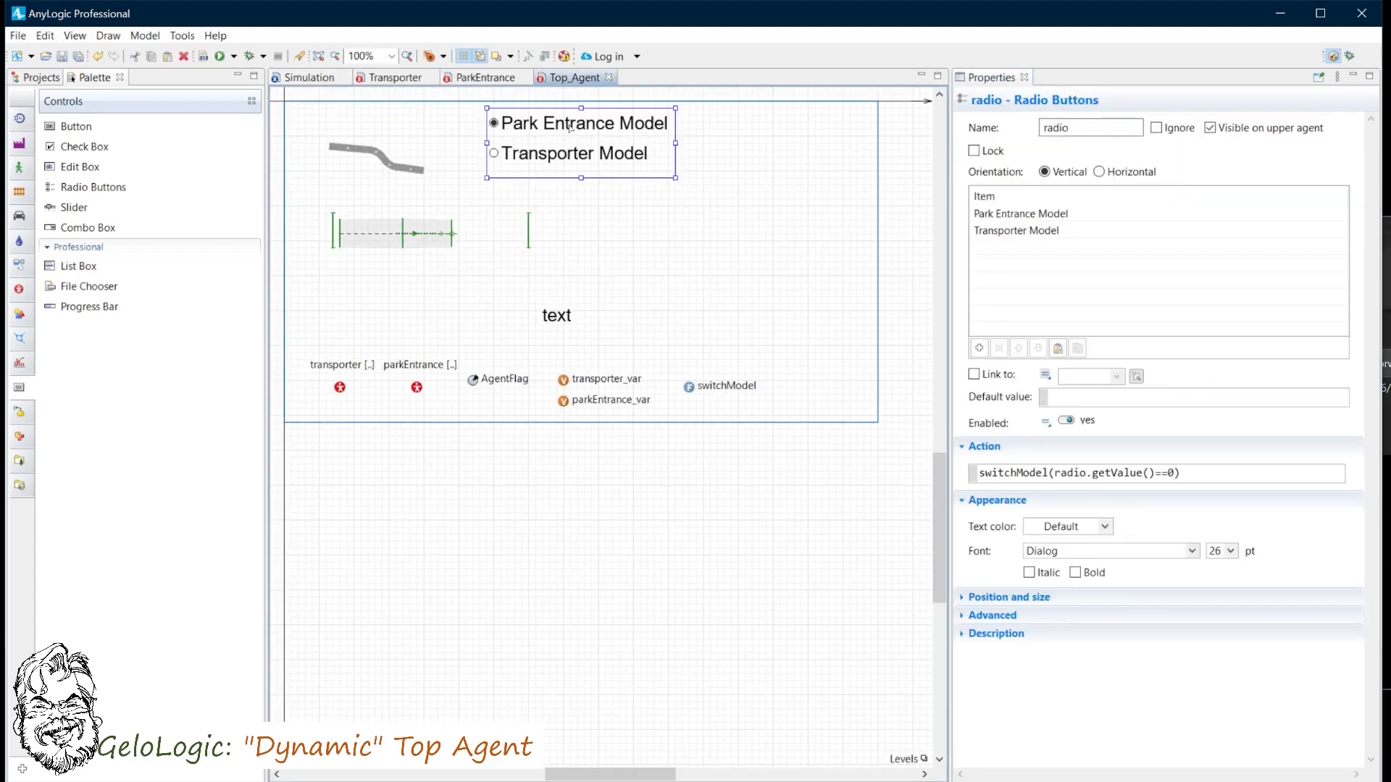
pyautogui.click(738, 326)
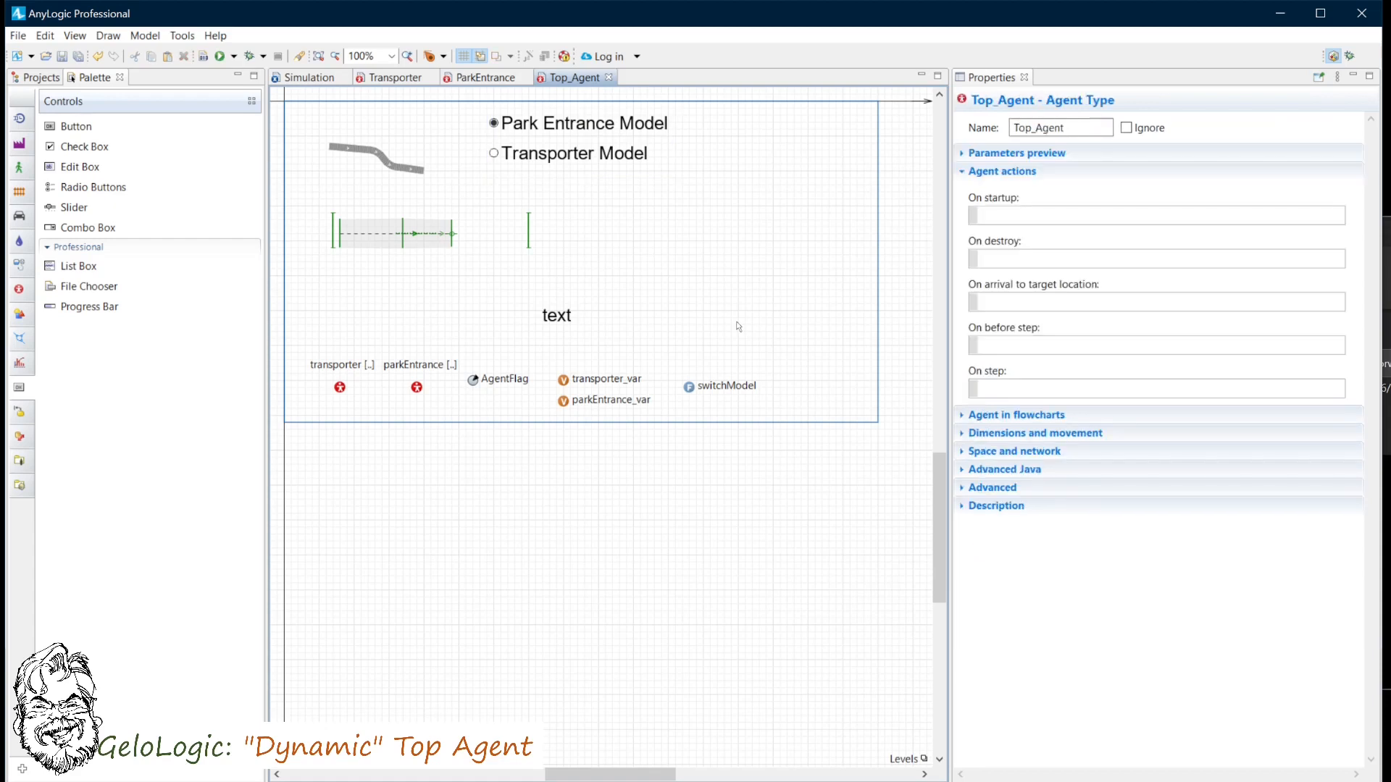
pyautogui.click(1007, 215)
pyautogui.write('radio.se')
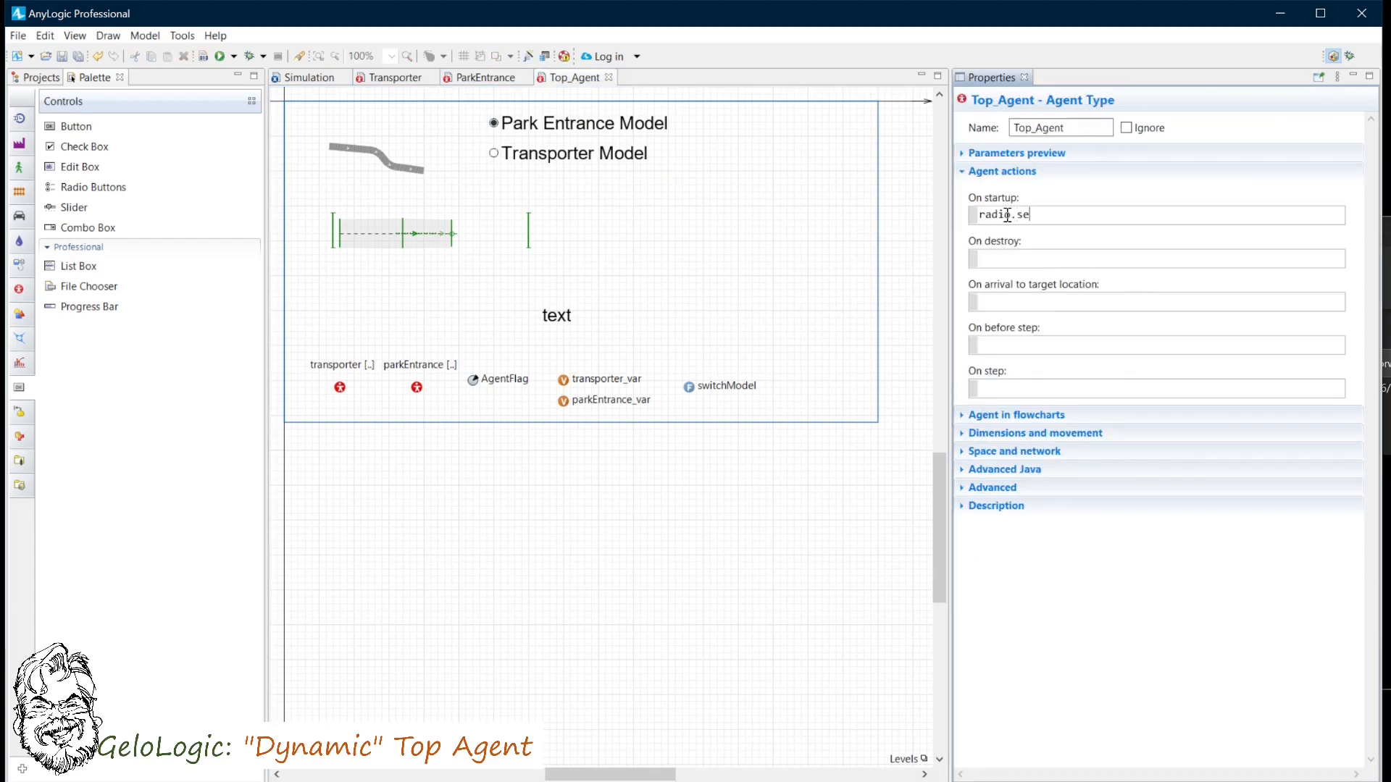
pyautogui.write('tValue')
pyautogui.press('Return')
pyautogui.doubleClick(1080, 213)
pyautogui.write('AgentFlag);')
pyautogui.click(1080, 213)
pyautogui.write('(')
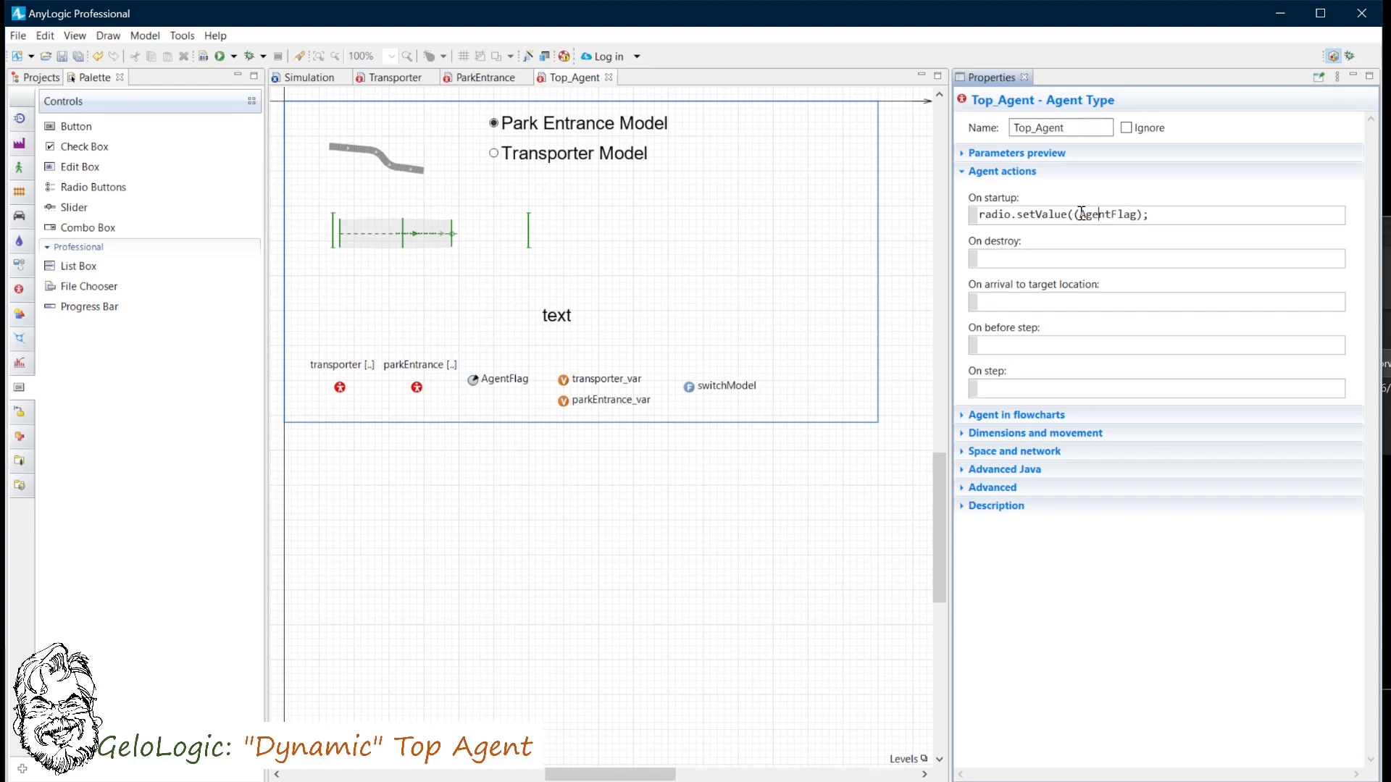
pyautogui.hotkey('ctrl', 'Right')
pyautogui.write(')?0:1, true')
# - Run the simulation and switch between Transporter Model and Park Entrance Model with the radio buttons
pyautogui.click(221, 57)
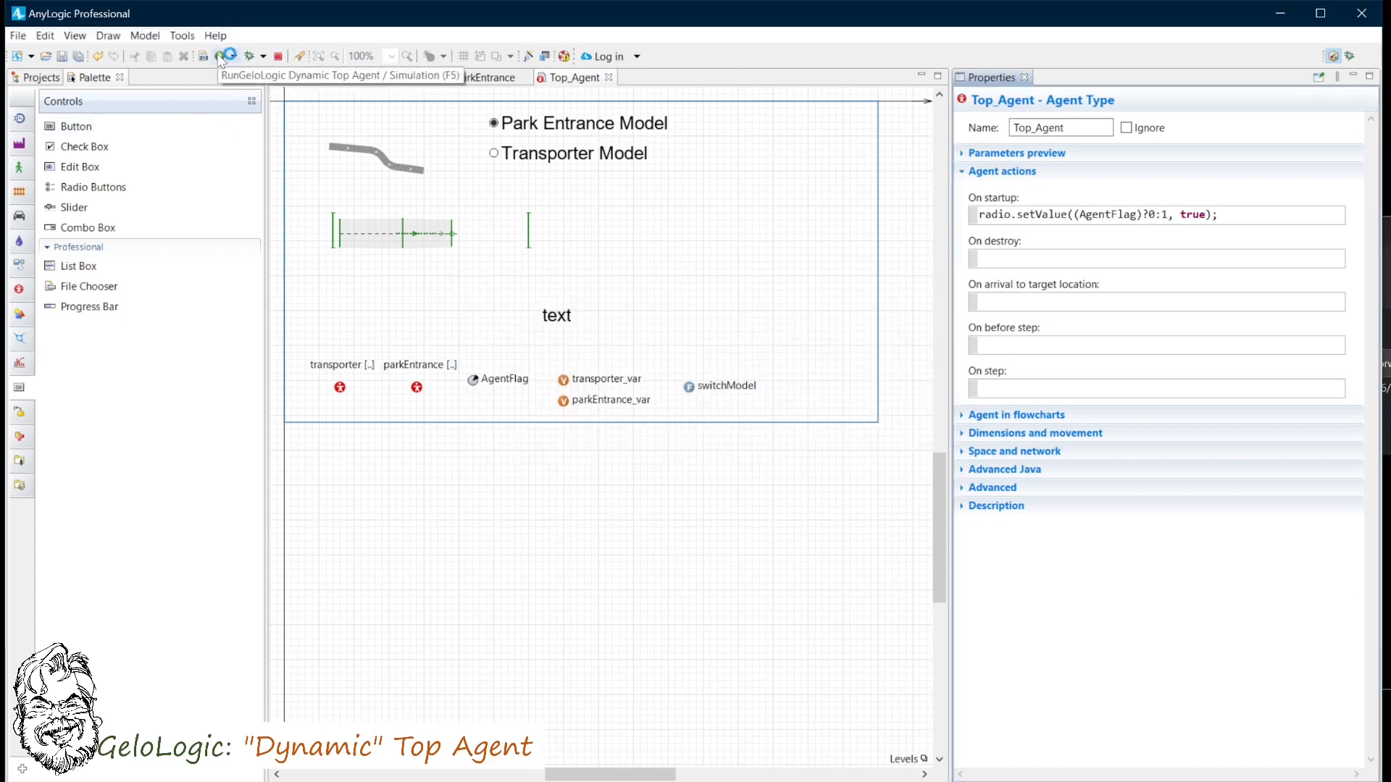
pyautogui.moveTo(467, 335); pyautogui.dragTo(461, 219)
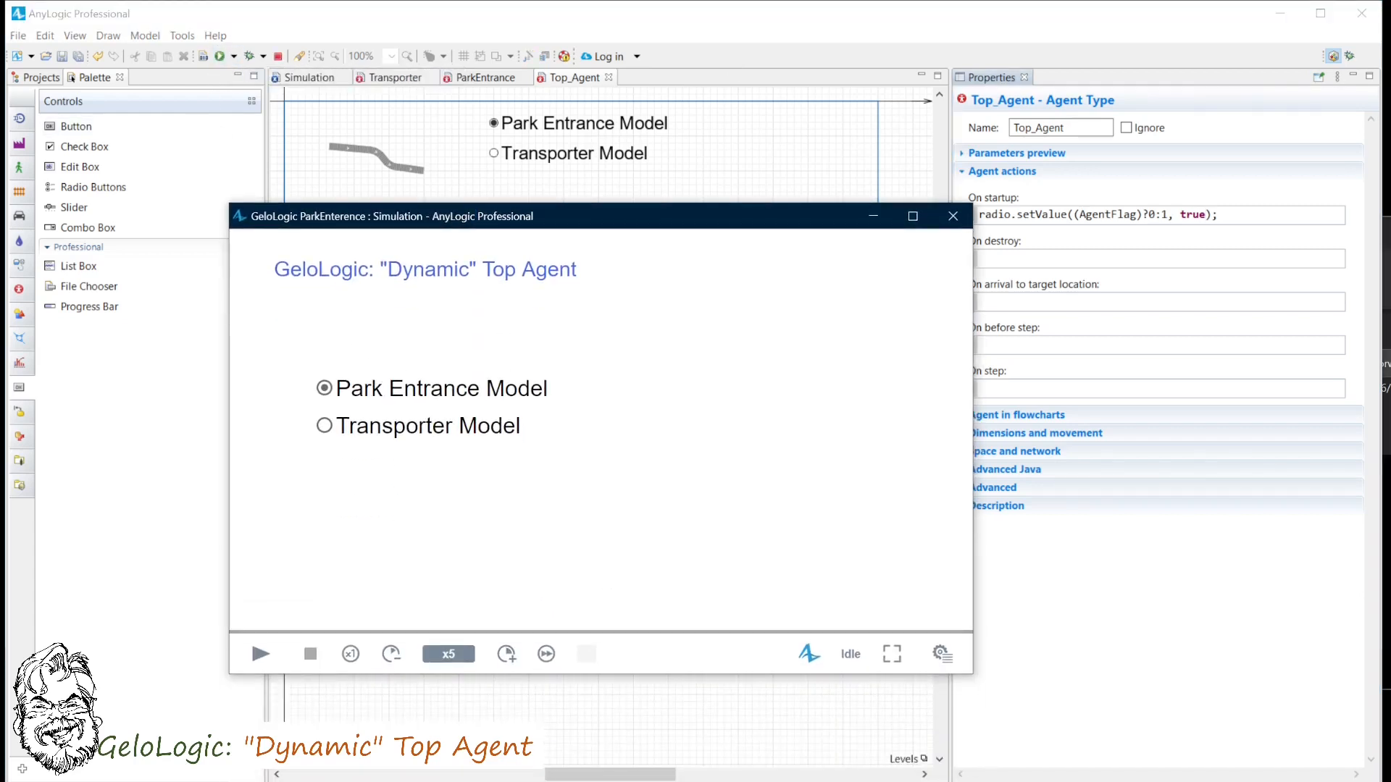
pyautogui.click(241, 664)
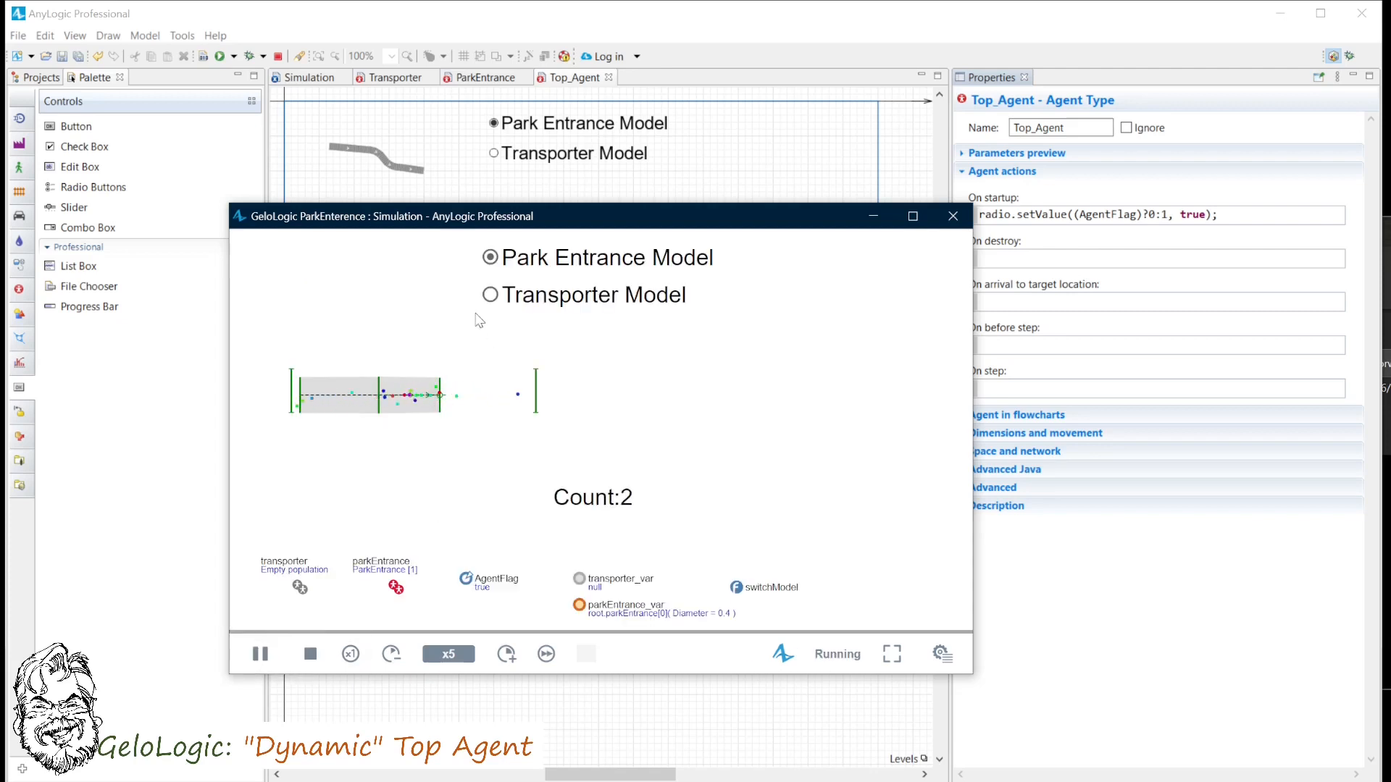
pyautogui.click(493, 297)
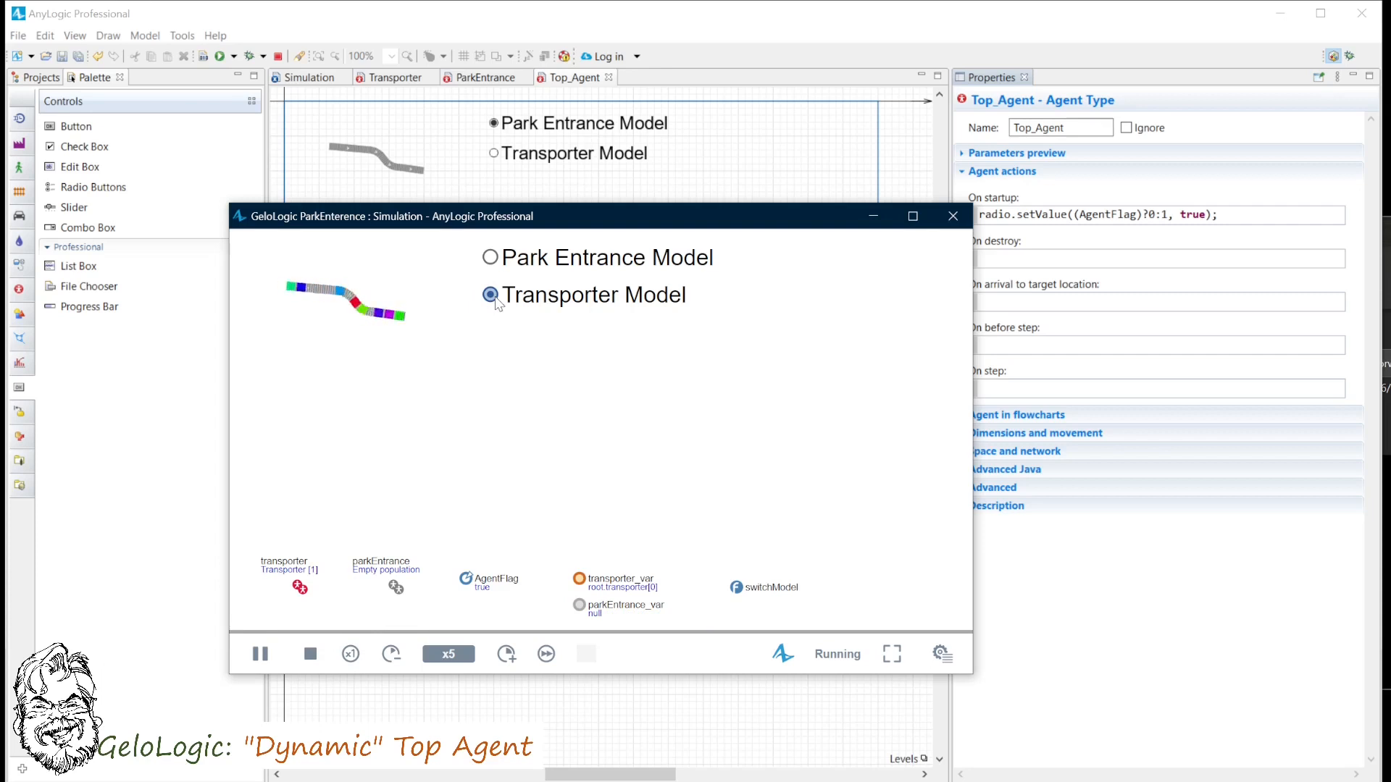
pyautogui.click(492, 258)
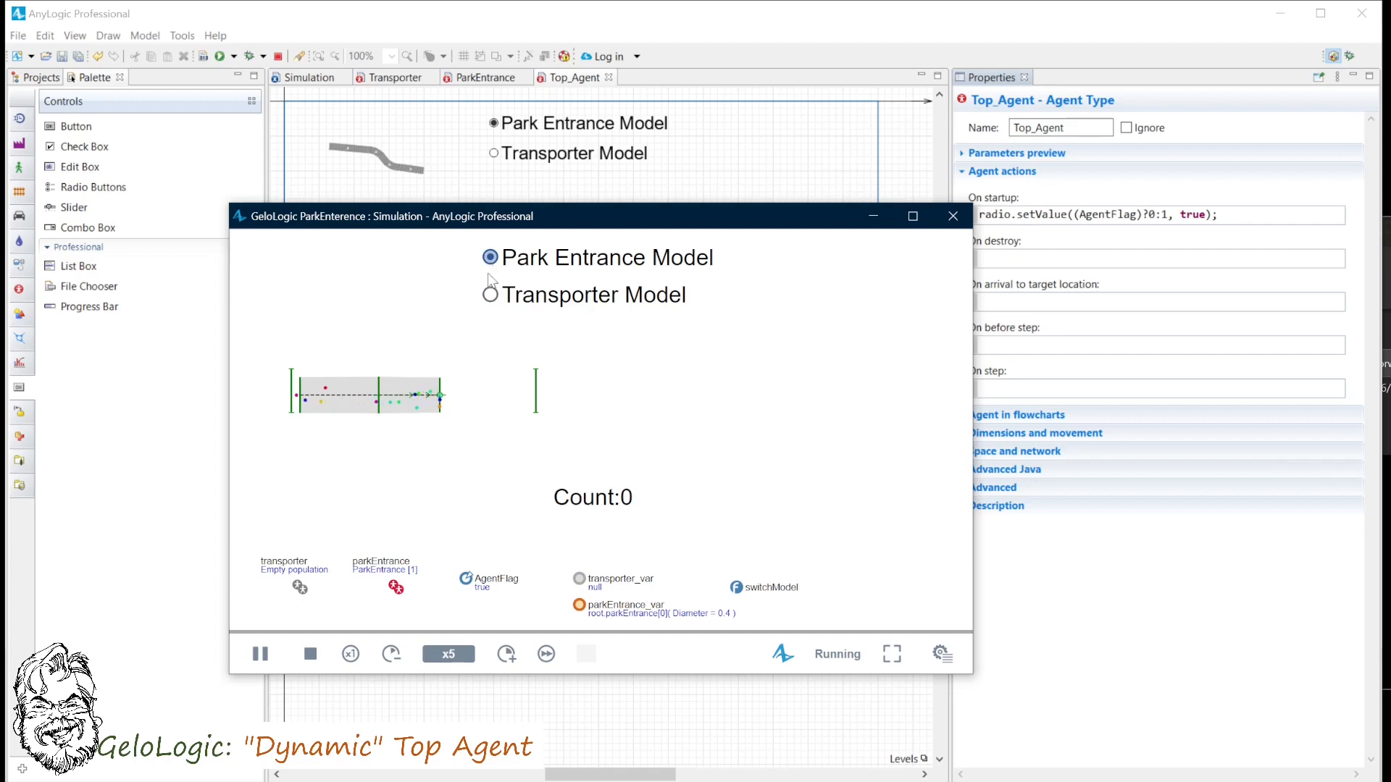
# - Stop, close and rerun the simulation, starting it with Transporter Model selected on the experiment screen
pyautogui.click(308, 654)
pyautogui.click(324, 426)
pyautogui.click(262, 659)
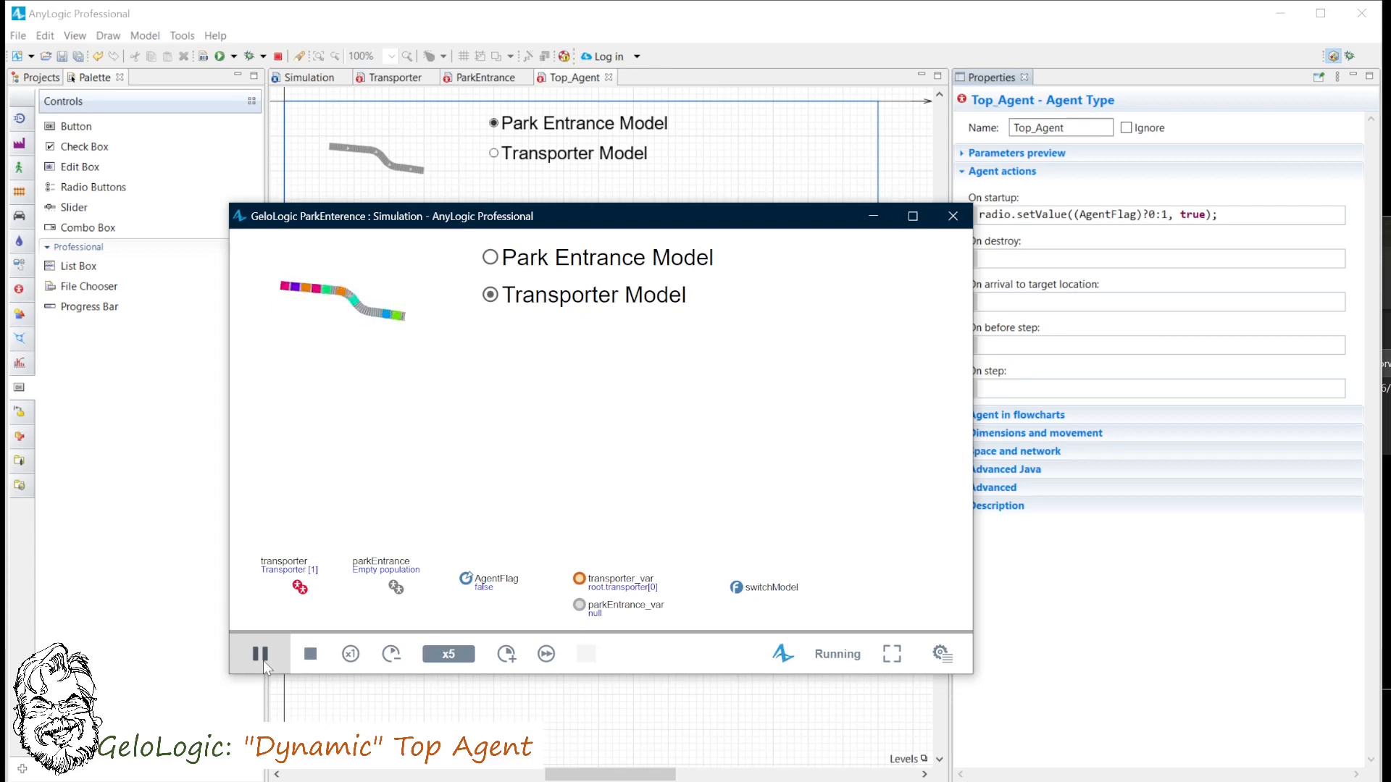
pyautogui.click(953, 216)
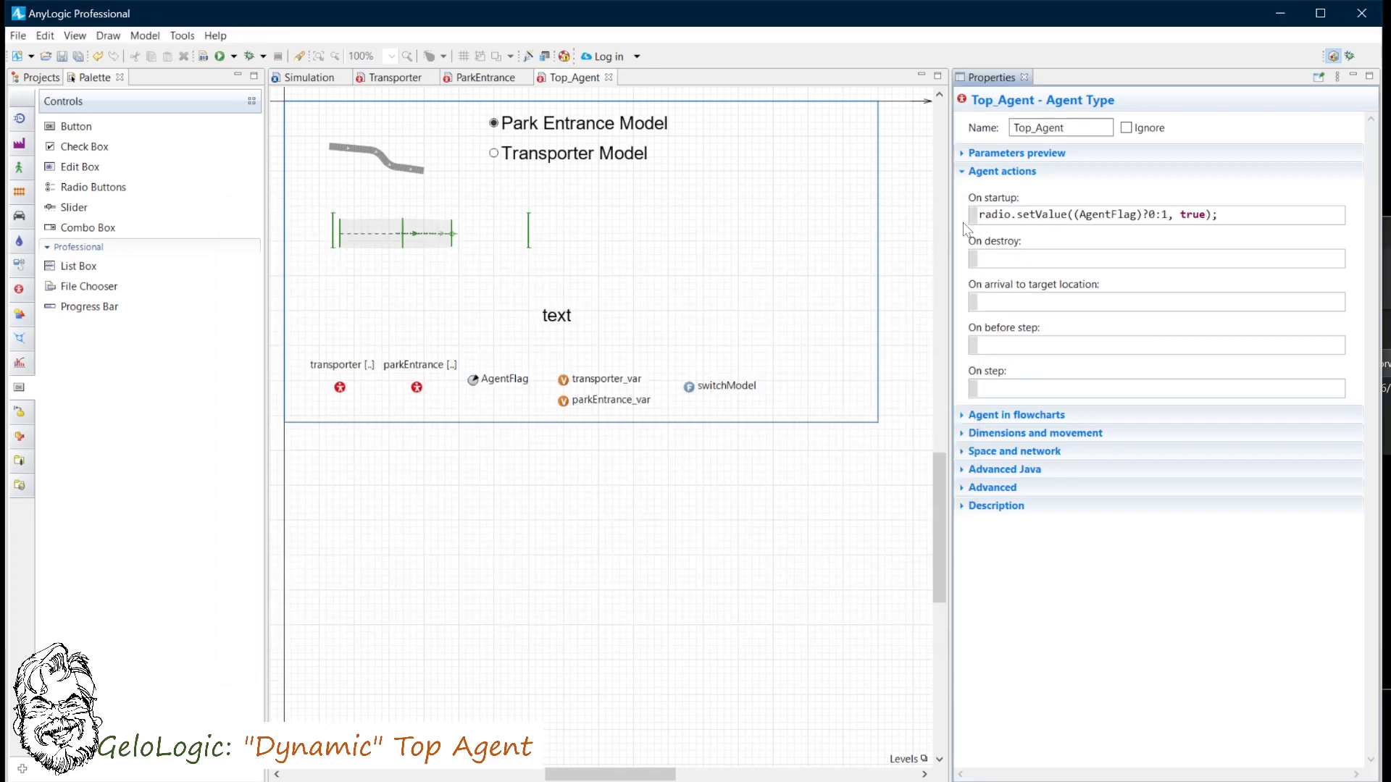
pyautogui.click(218, 56)
pyautogui.click(333, 472)
pyautogui.click(267, 701)
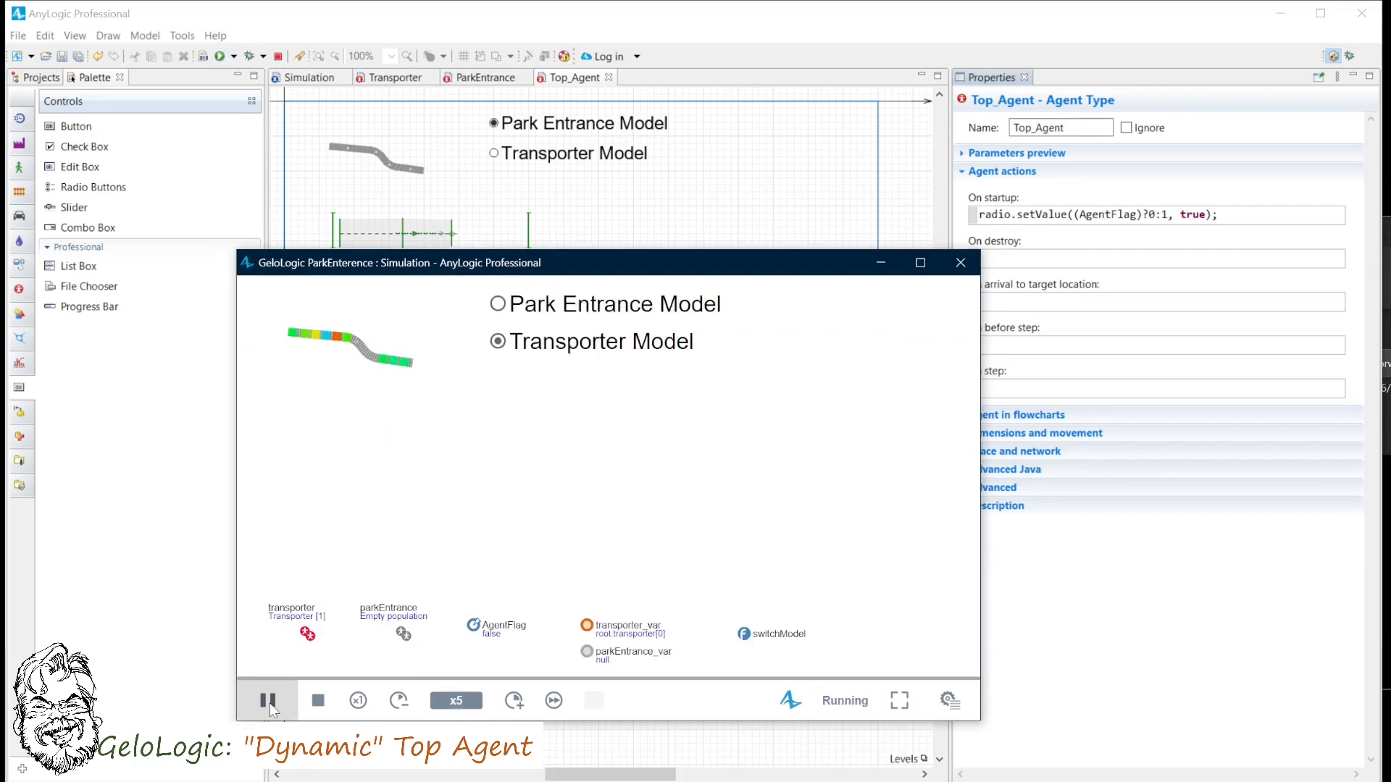